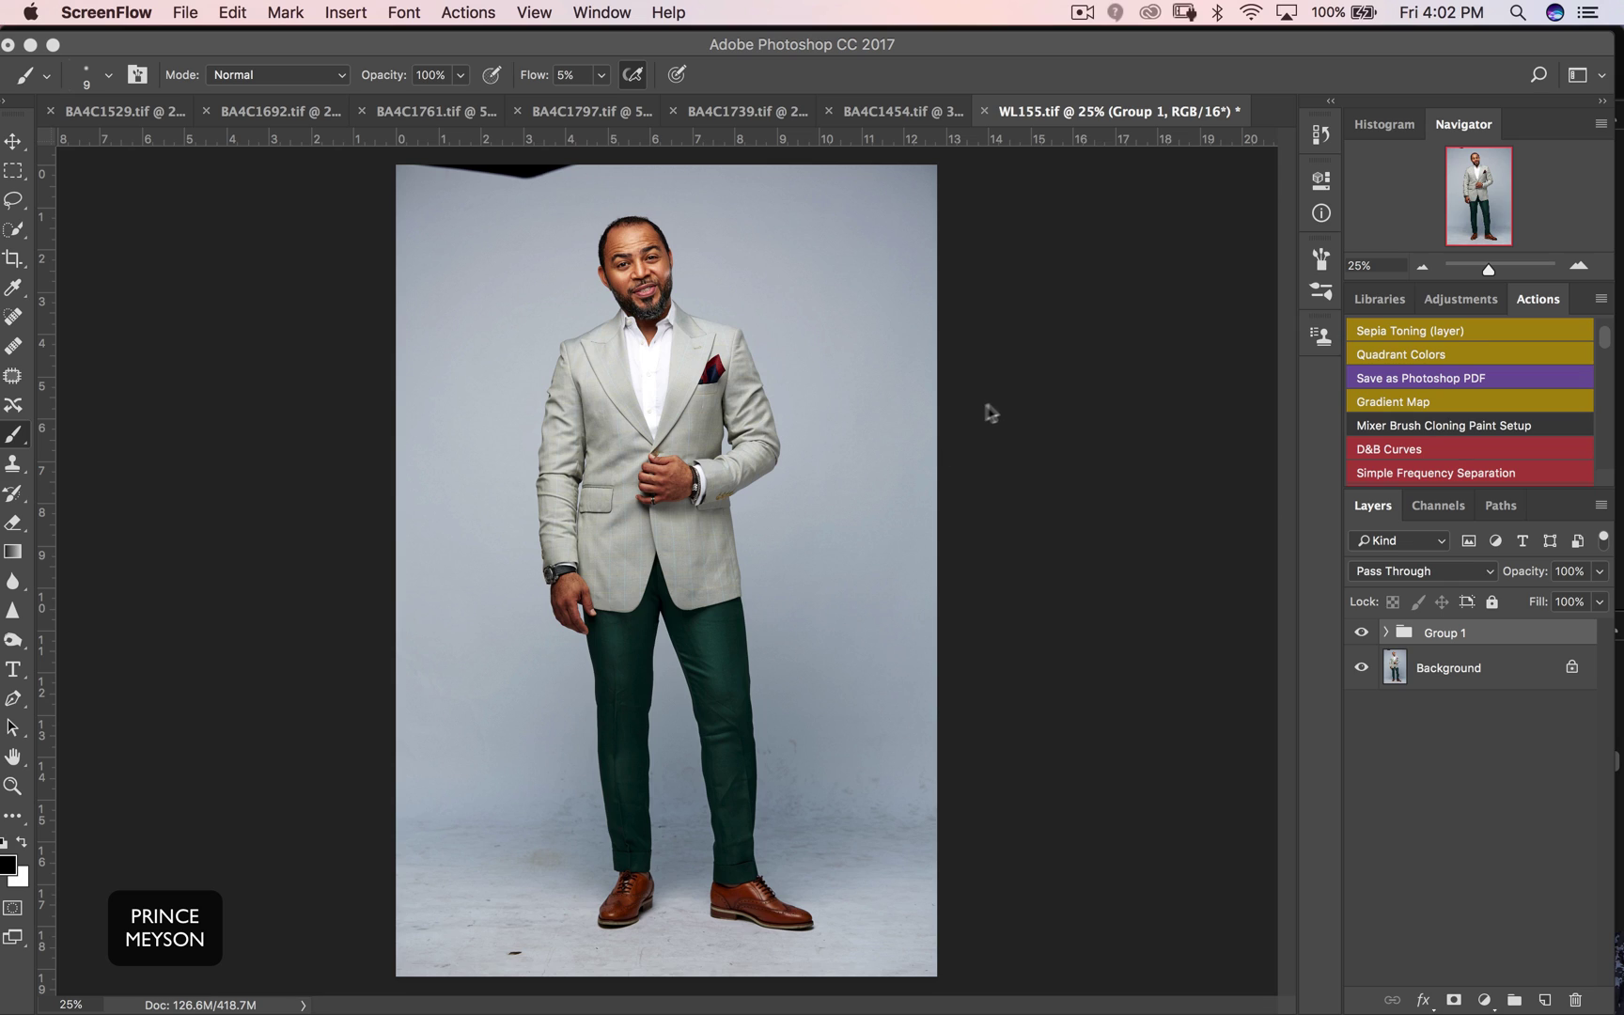
pyautogui.click(1361, 638)
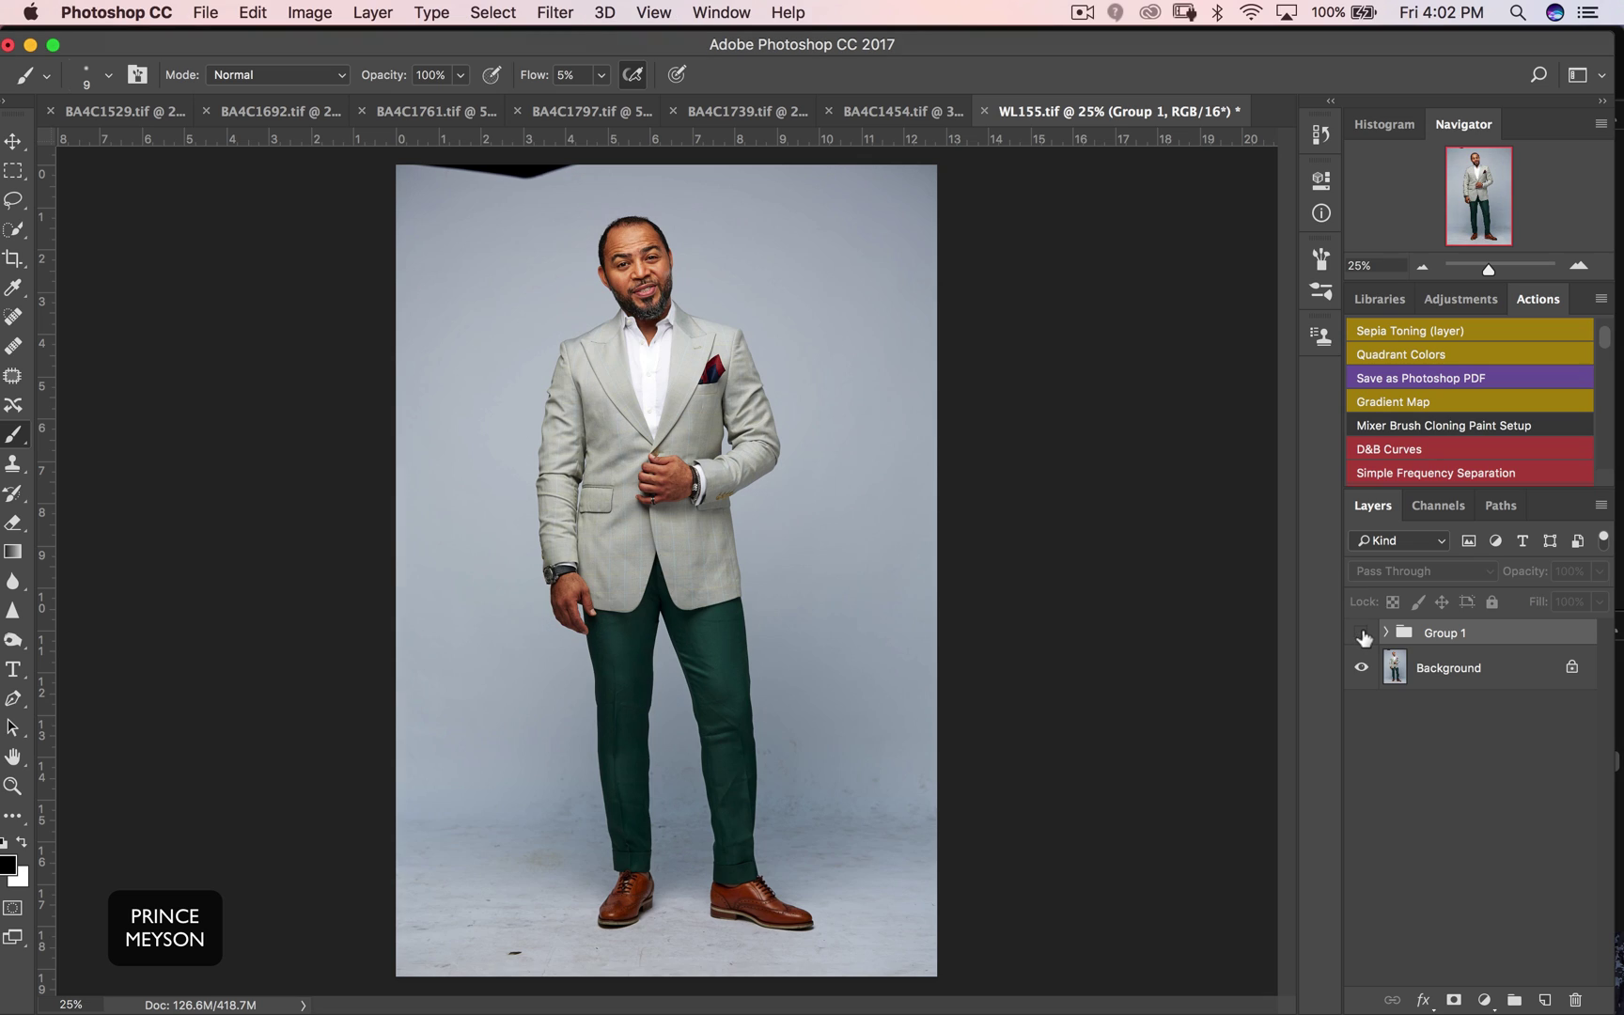
pyautogui.click(1363, 635)
pyautogui.click(1436, 675)
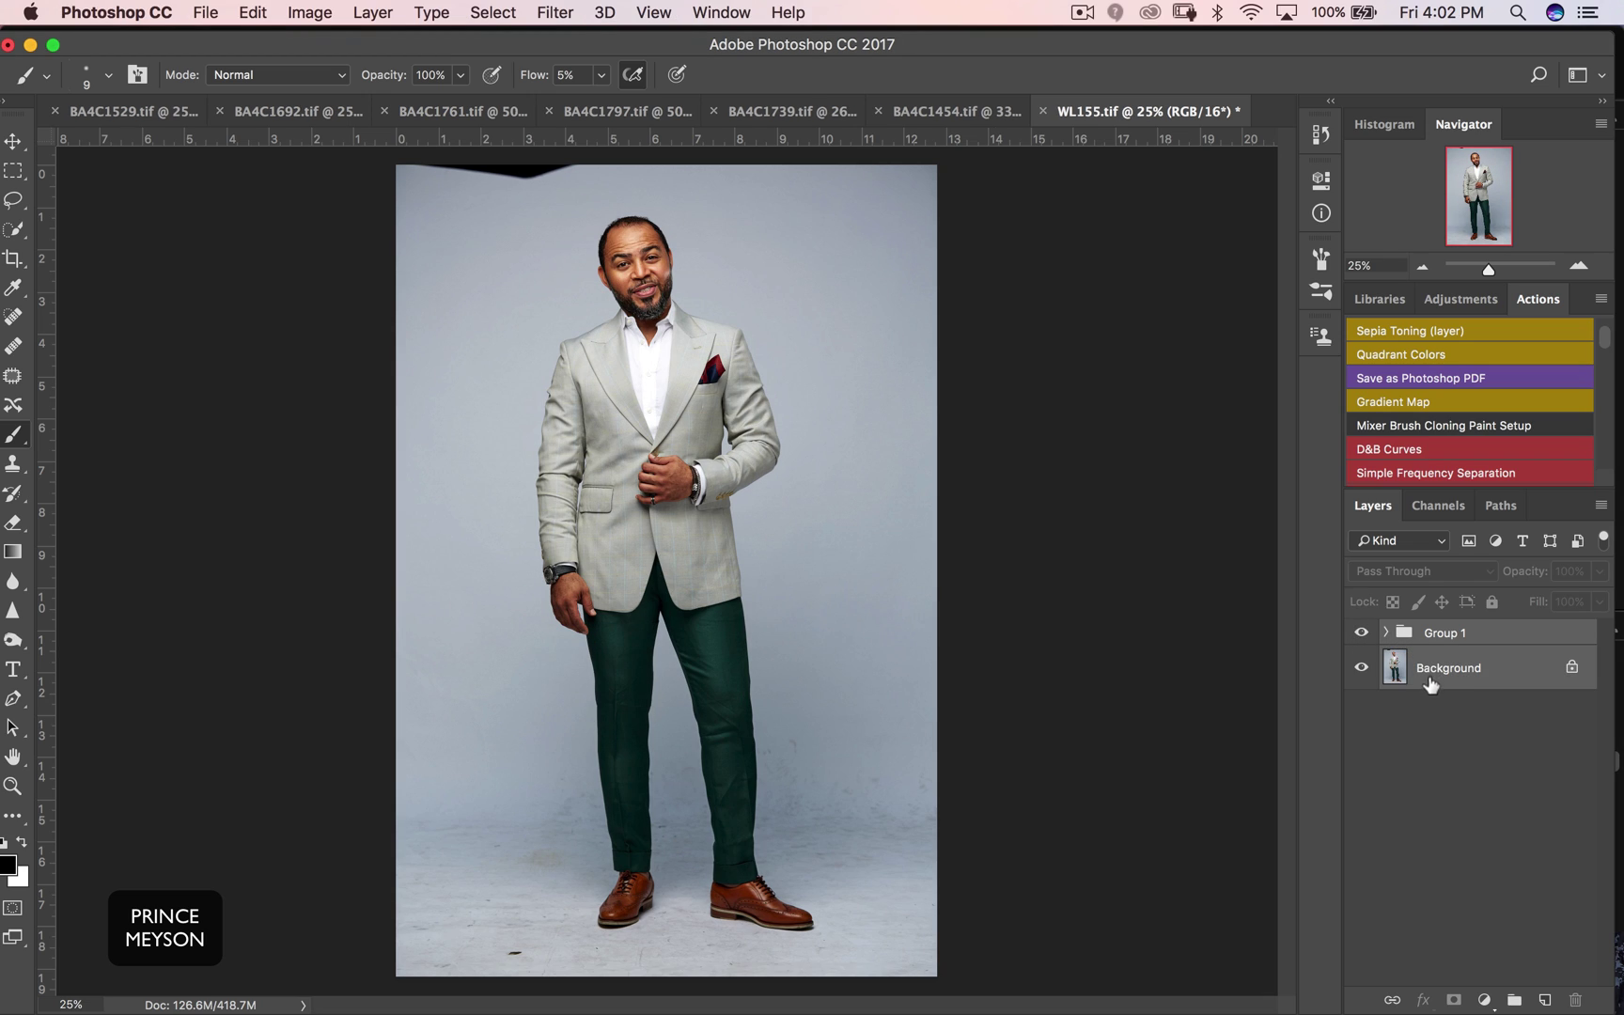
pyautogui.press('super+shift+e')
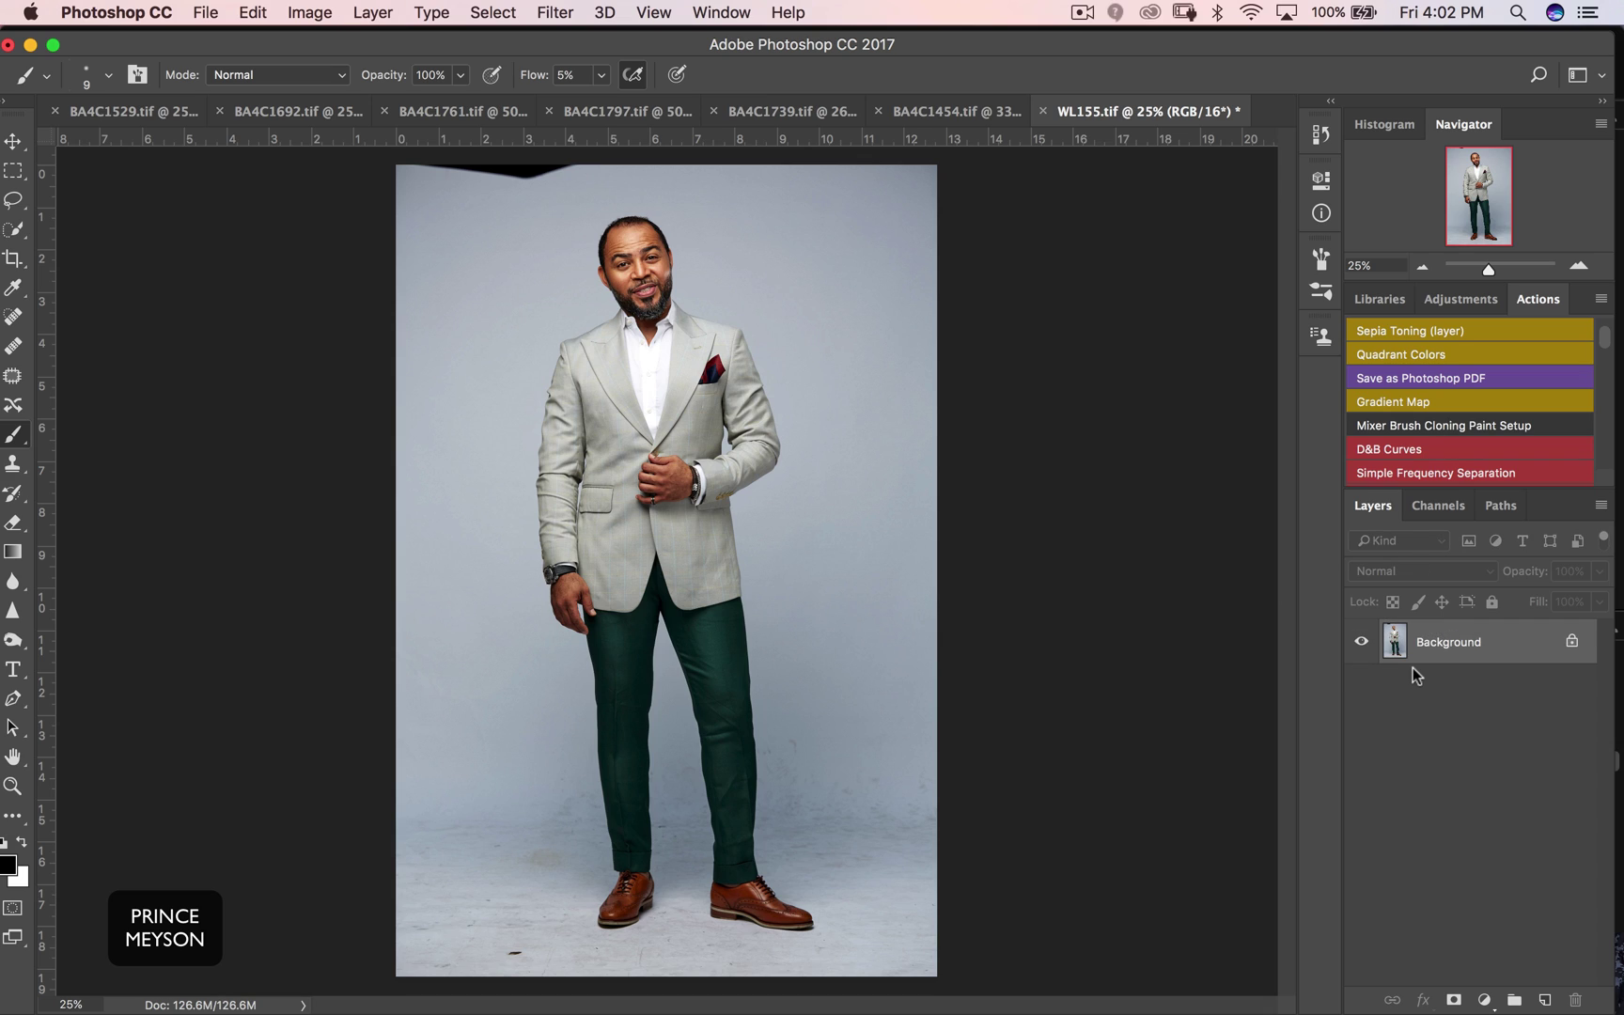
pyautogui.press('super+z')
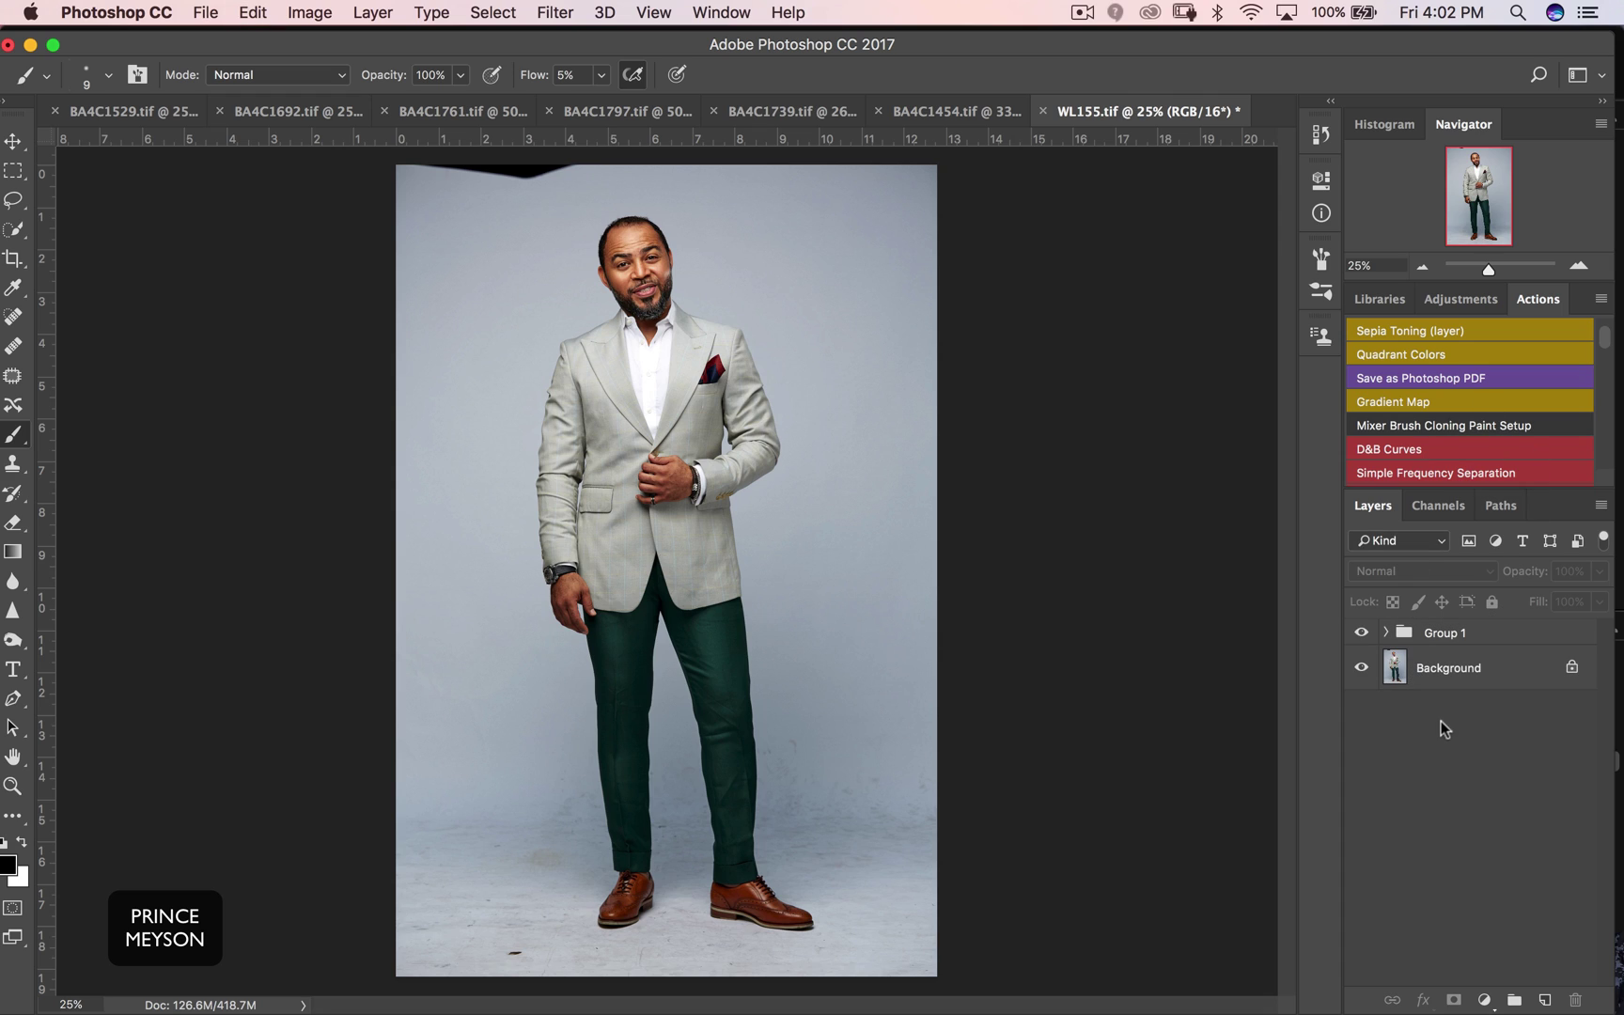
# Select both the Background layer and Group 1 and merge them into a single layer
pyautogui.click(1447, 670)
pyautogui.keyDown('shift'); pyautogui.click(1467, 644); pyautogui.keyUp('shift')
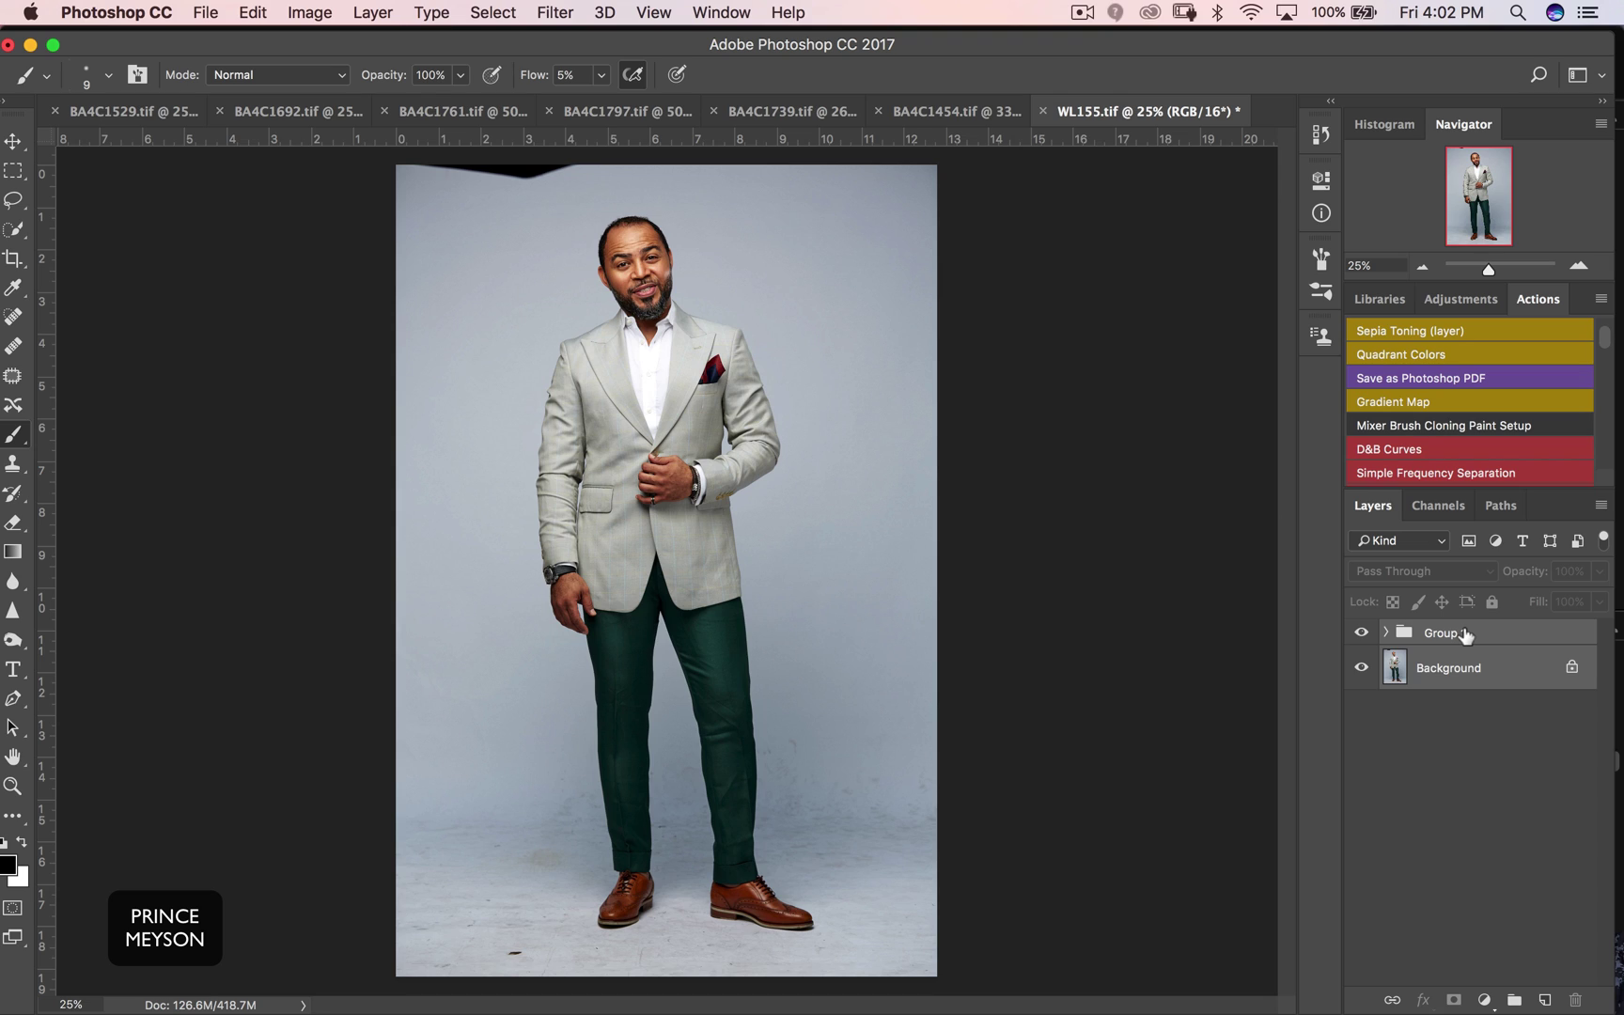
pyautogui.press('super+e')
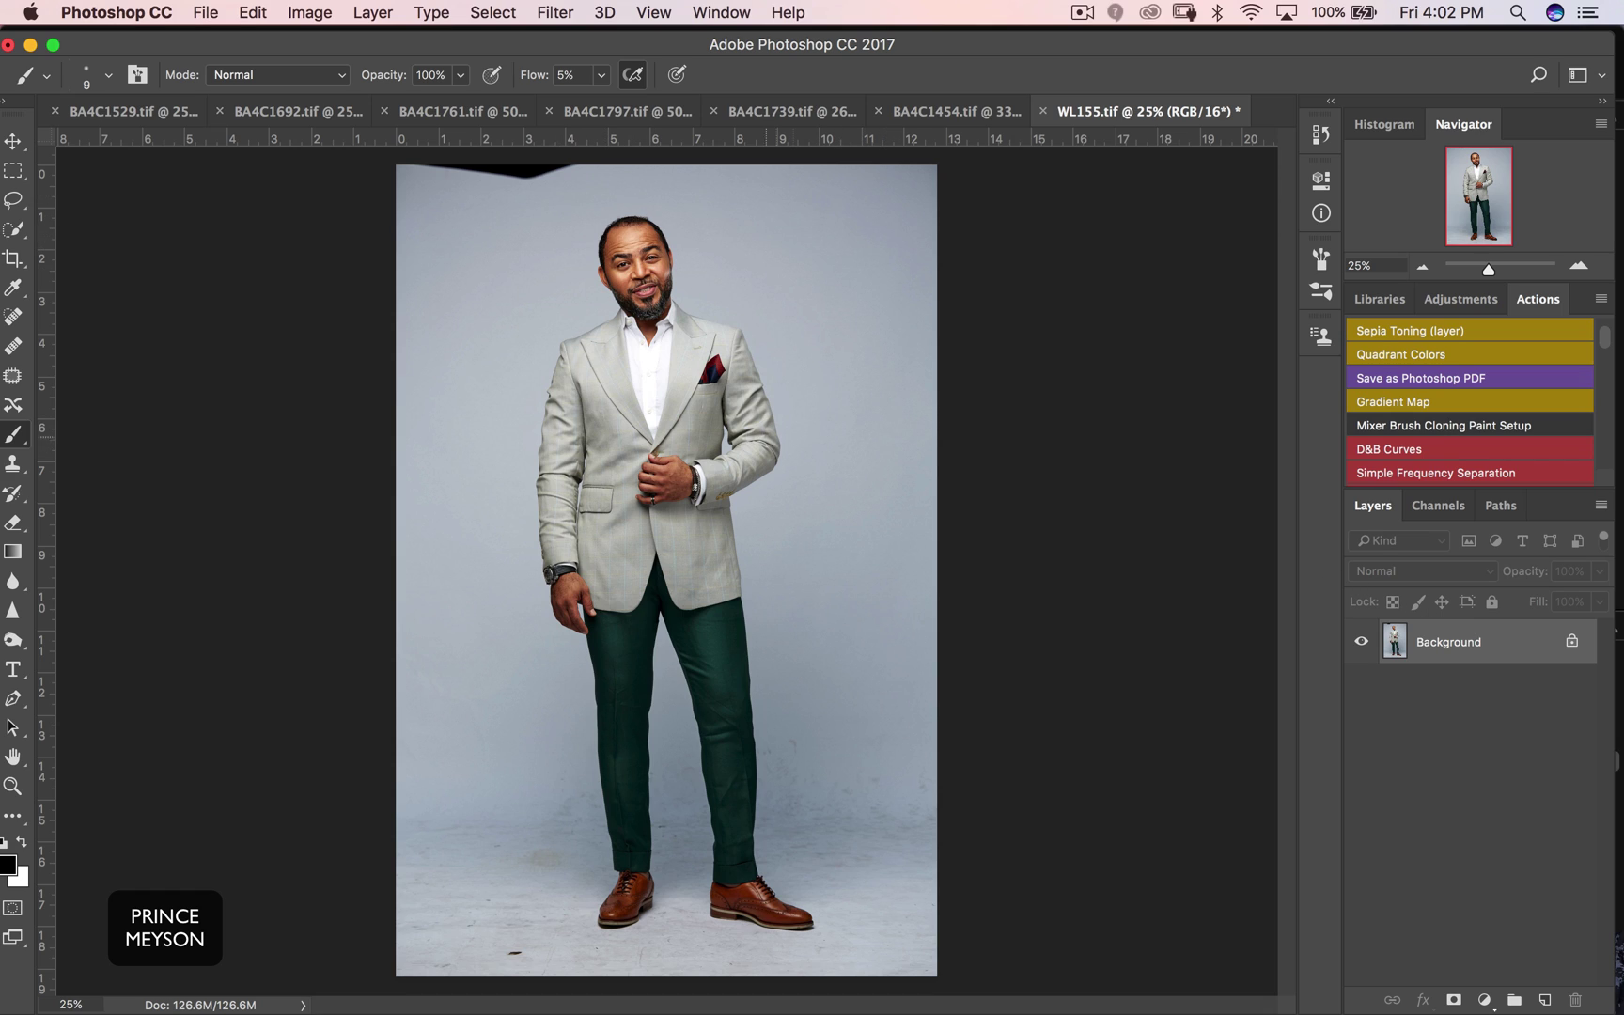
# Lasso the black area at the photo's upper-left edge, remove it with a Content-Aware Fill, and deselect
pyautogui.click(13, 141)
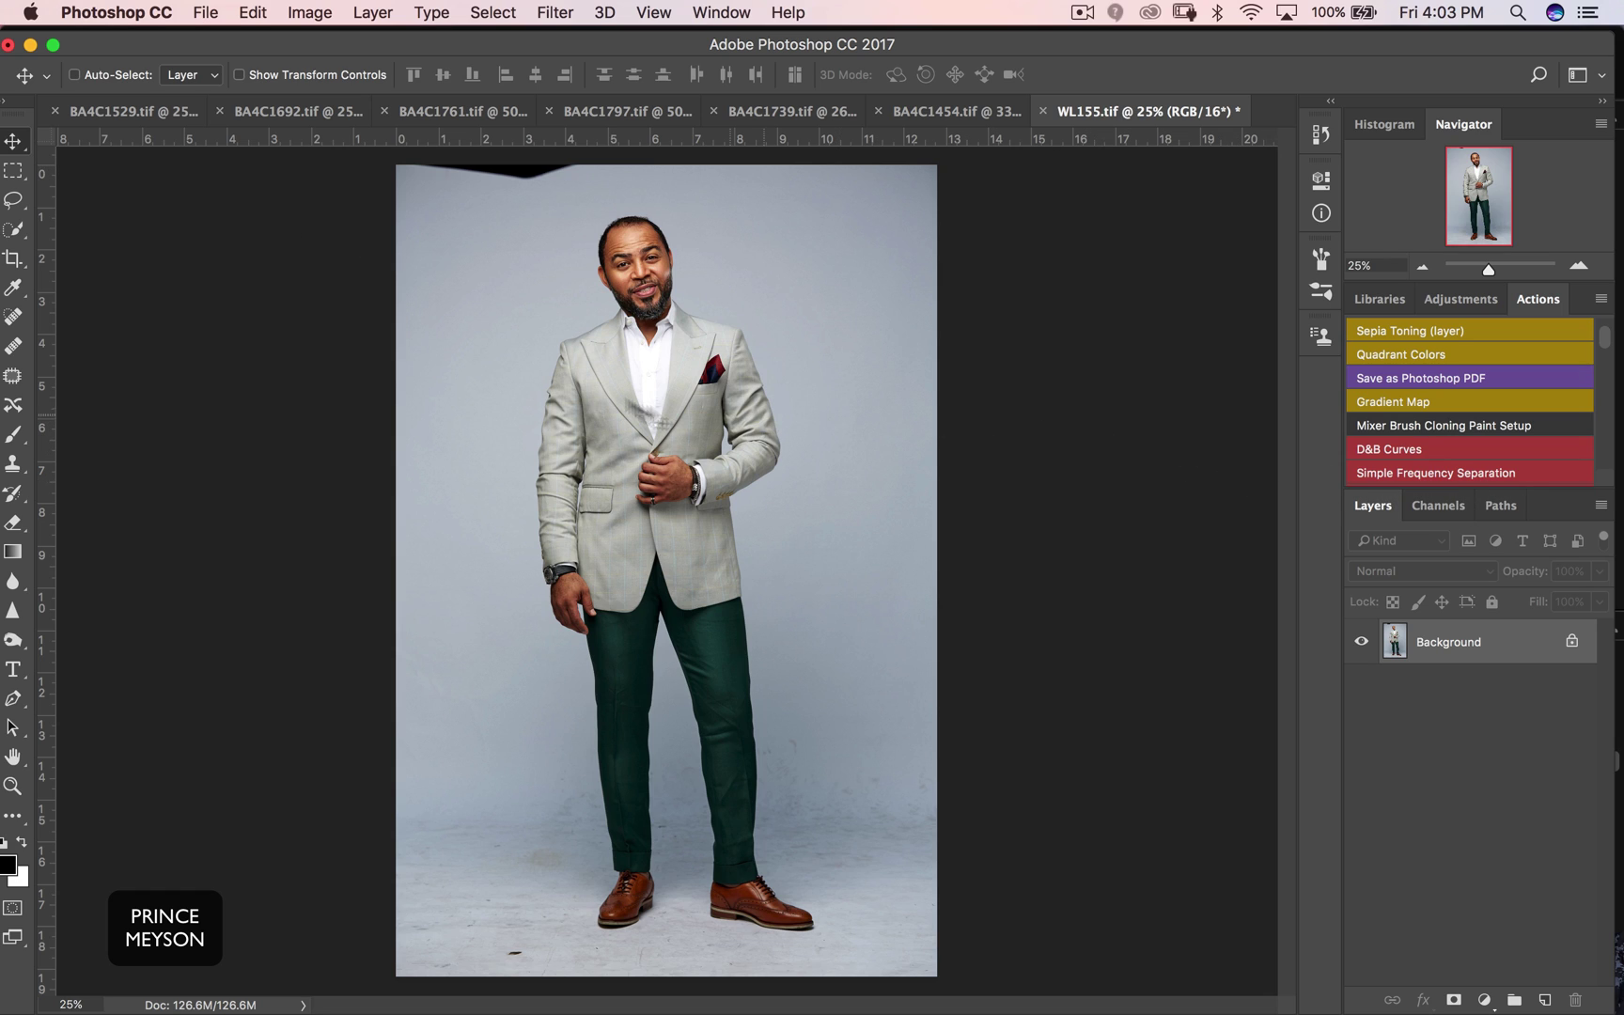
pyautogui.click(14, 200)
pyautogui.click(76, 198)
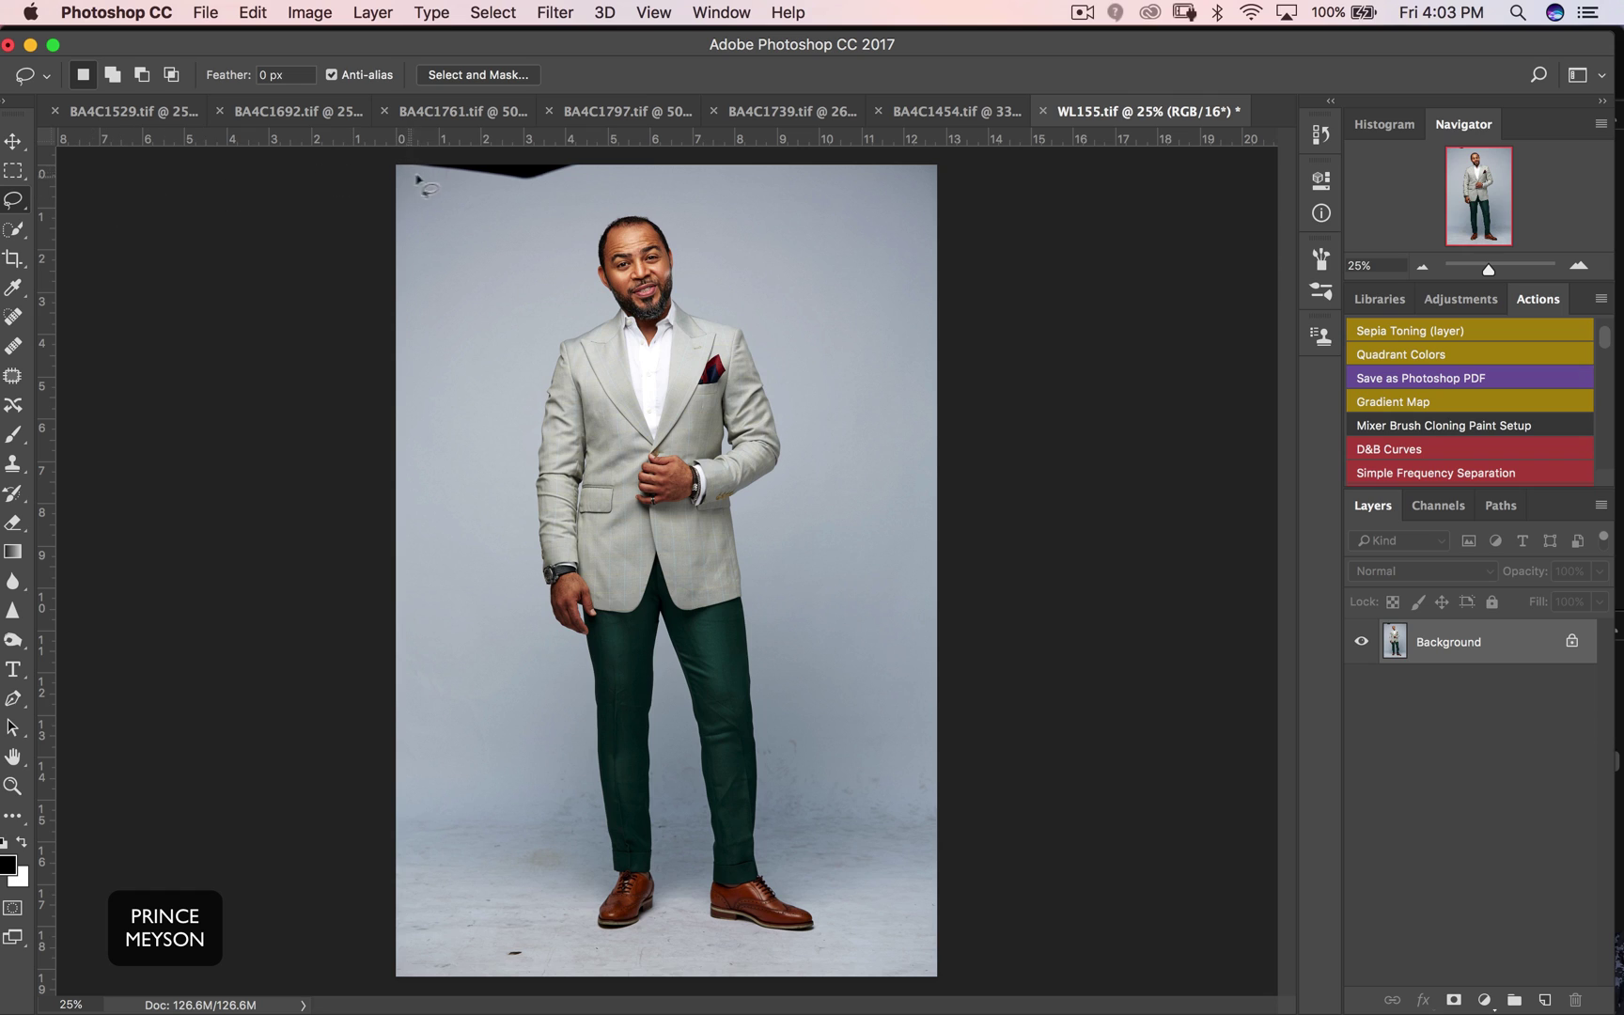
pyautogui.moveTo(396, 166)
pyautogui.mouseDown()
pyautogui.moveTo(498, 192)
pyautogui.moveTo(556, 187)
pyautogui.moveTo(600, 160)
pyautogui.moveTo(399, 147)
pyautogui.moveTo(396, 164)
pyautogui.mouseUp()
pyautogui.rightClick(535, 175)
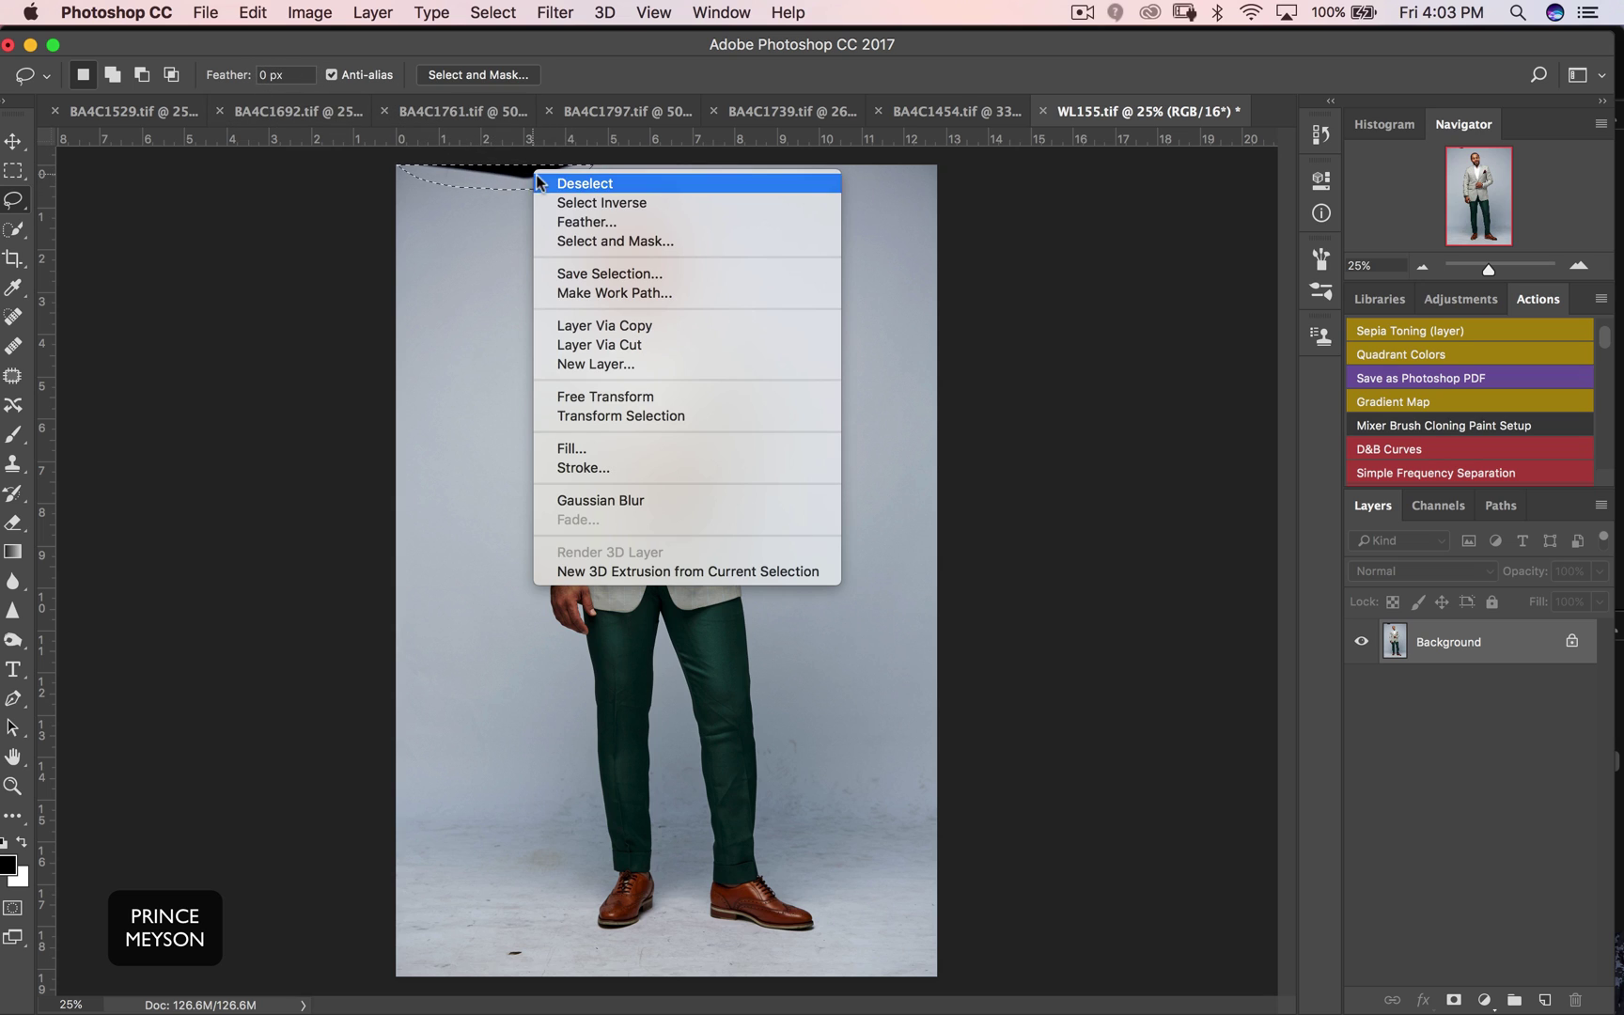
pyautogui.click(583, 446)
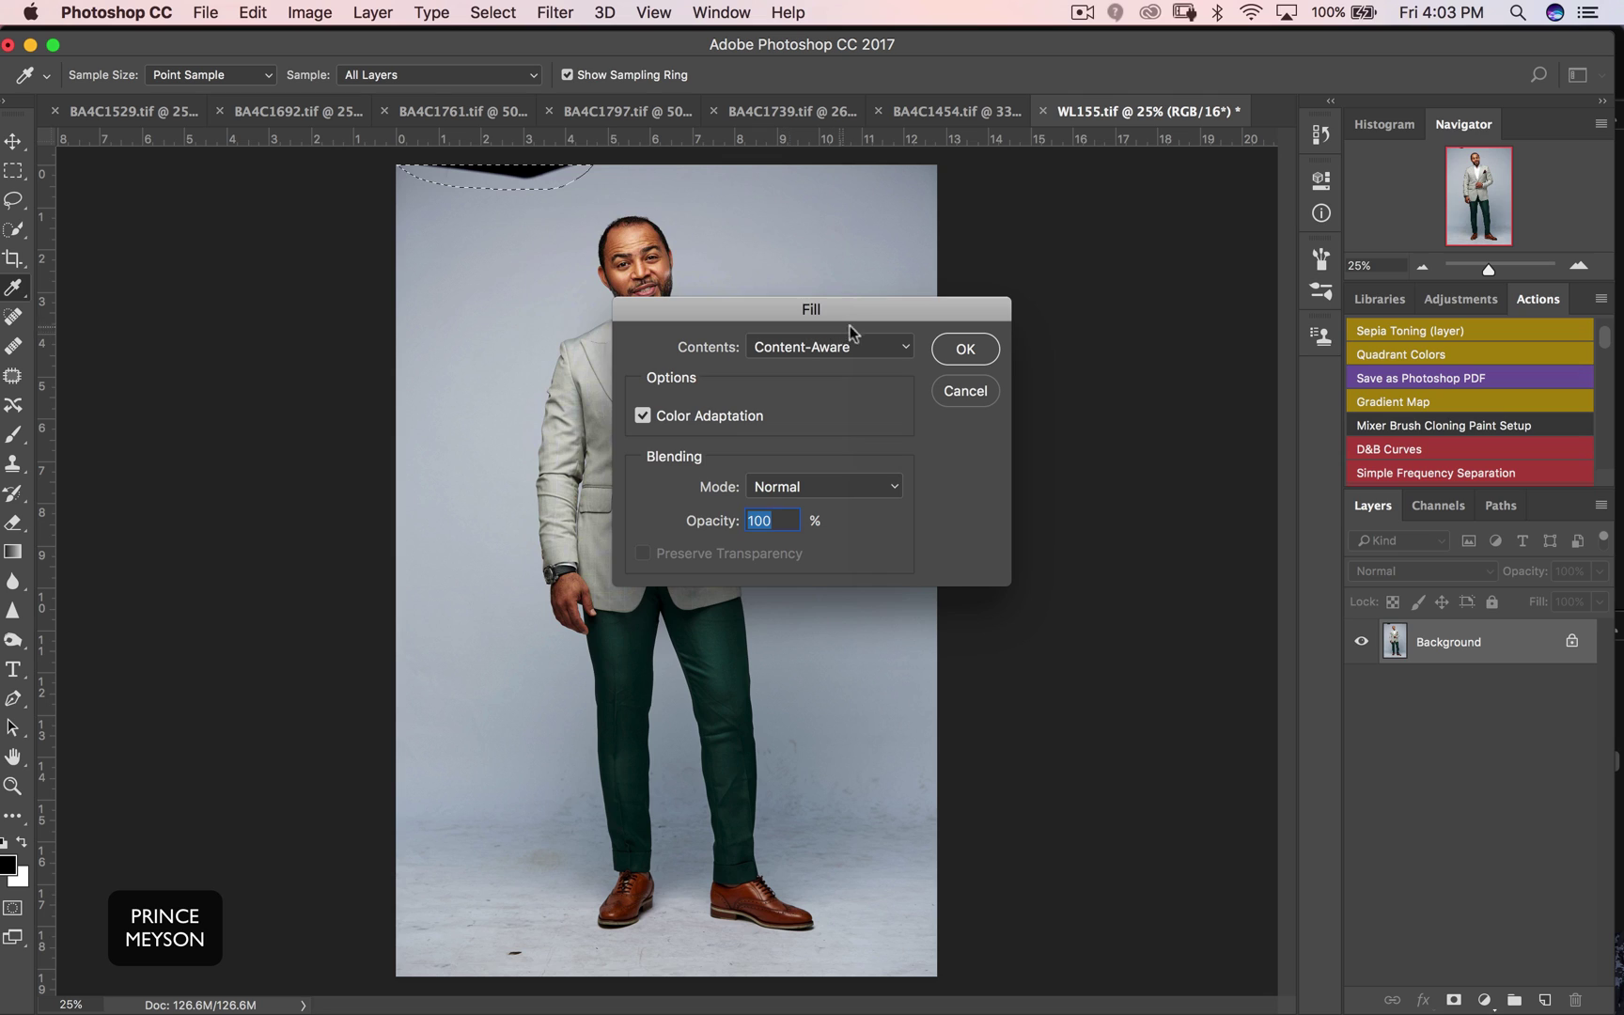
pyautogui.click(964, 351)
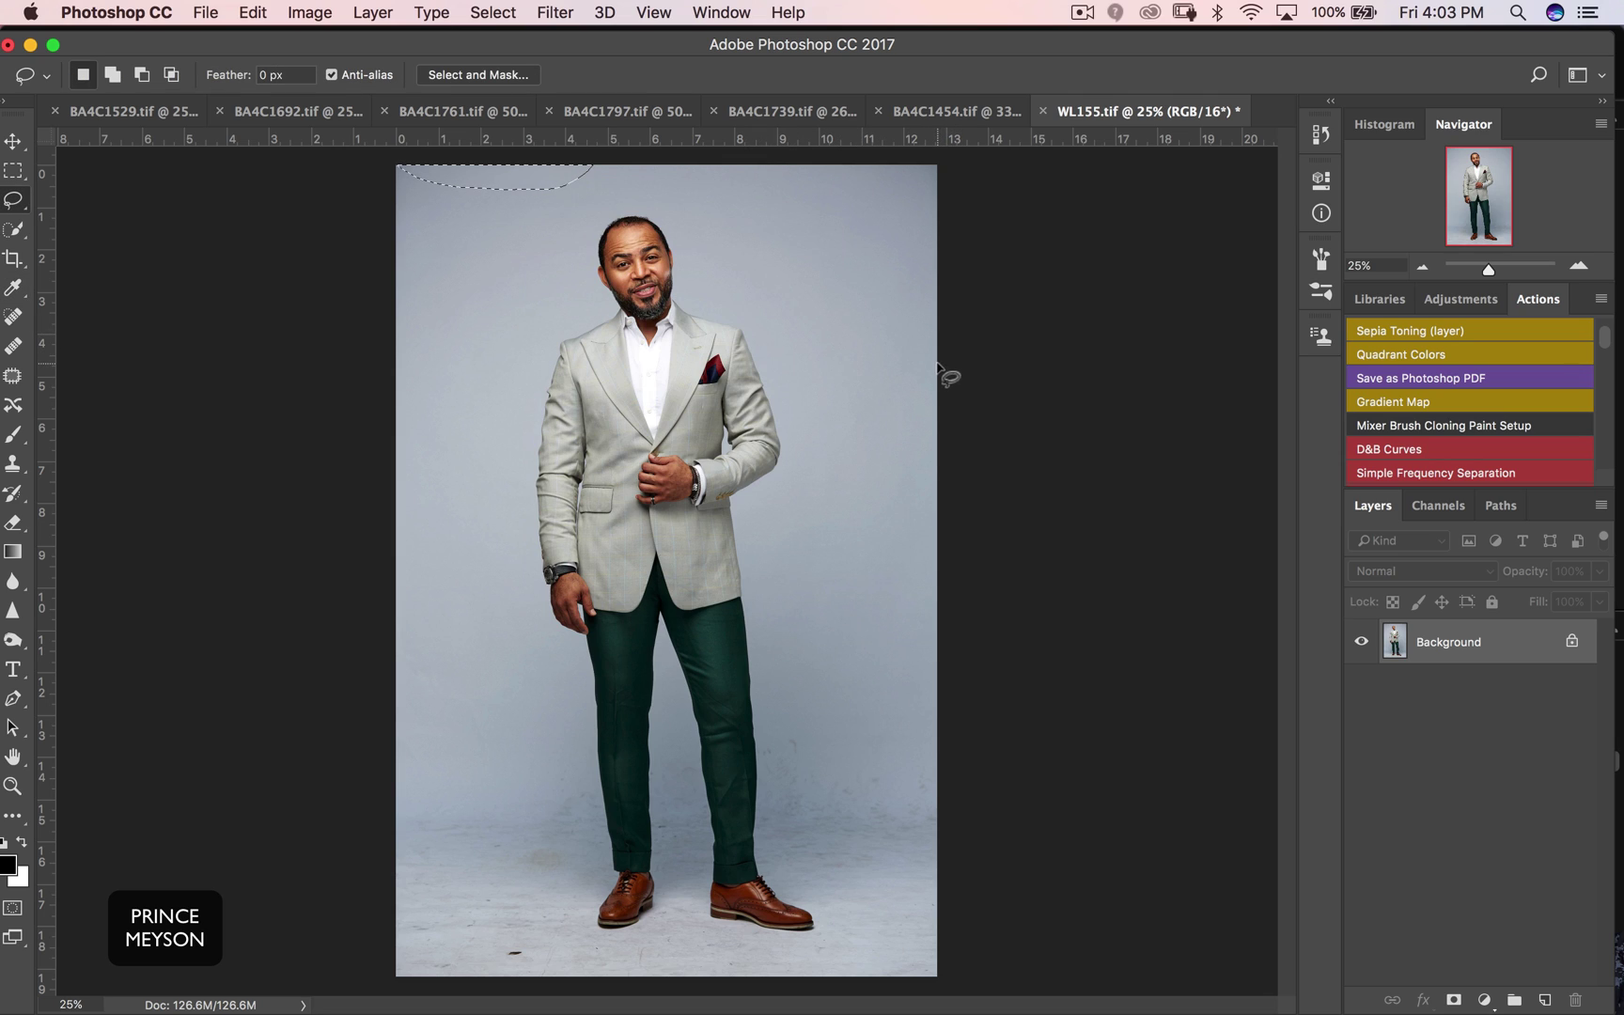
pyautogui.click(507, 297)
# Lasso the dark debris on the floor near the lower-left edge of the photo, remove it with a Content-Aware Fill, and deselect
pyautogui.keyDown('super'); pyautogui.click(484, 865); pyautogui.keyUp('super')
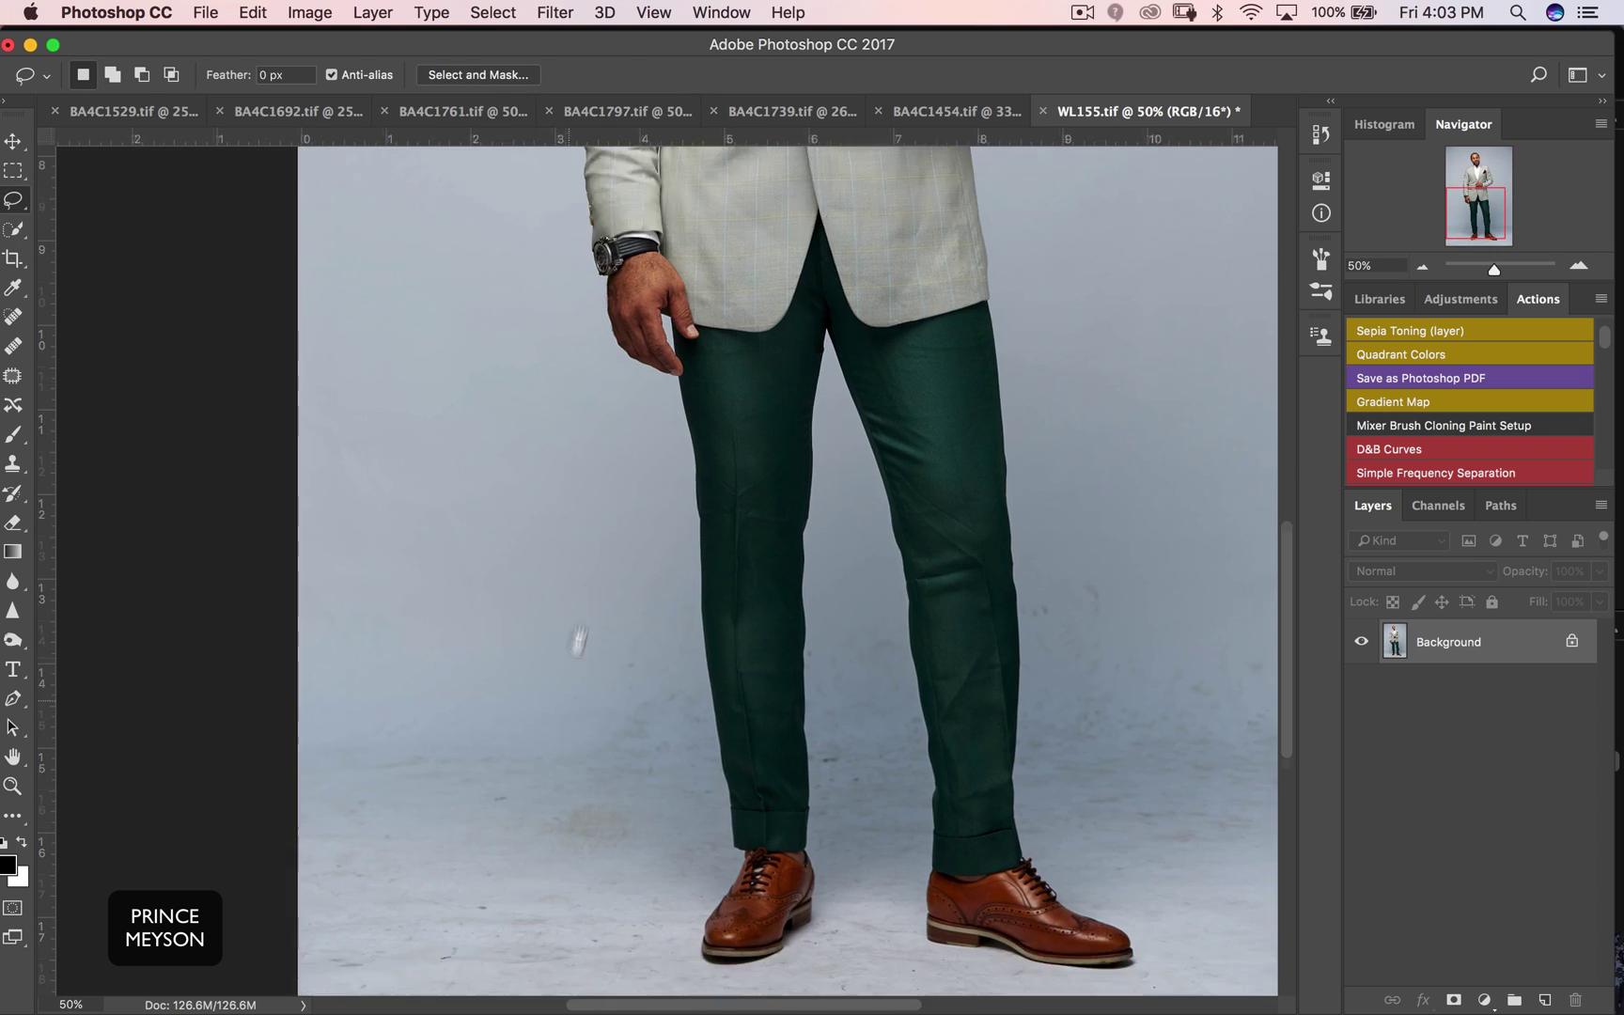
pyautogui.scroll(-5, 578, 639)
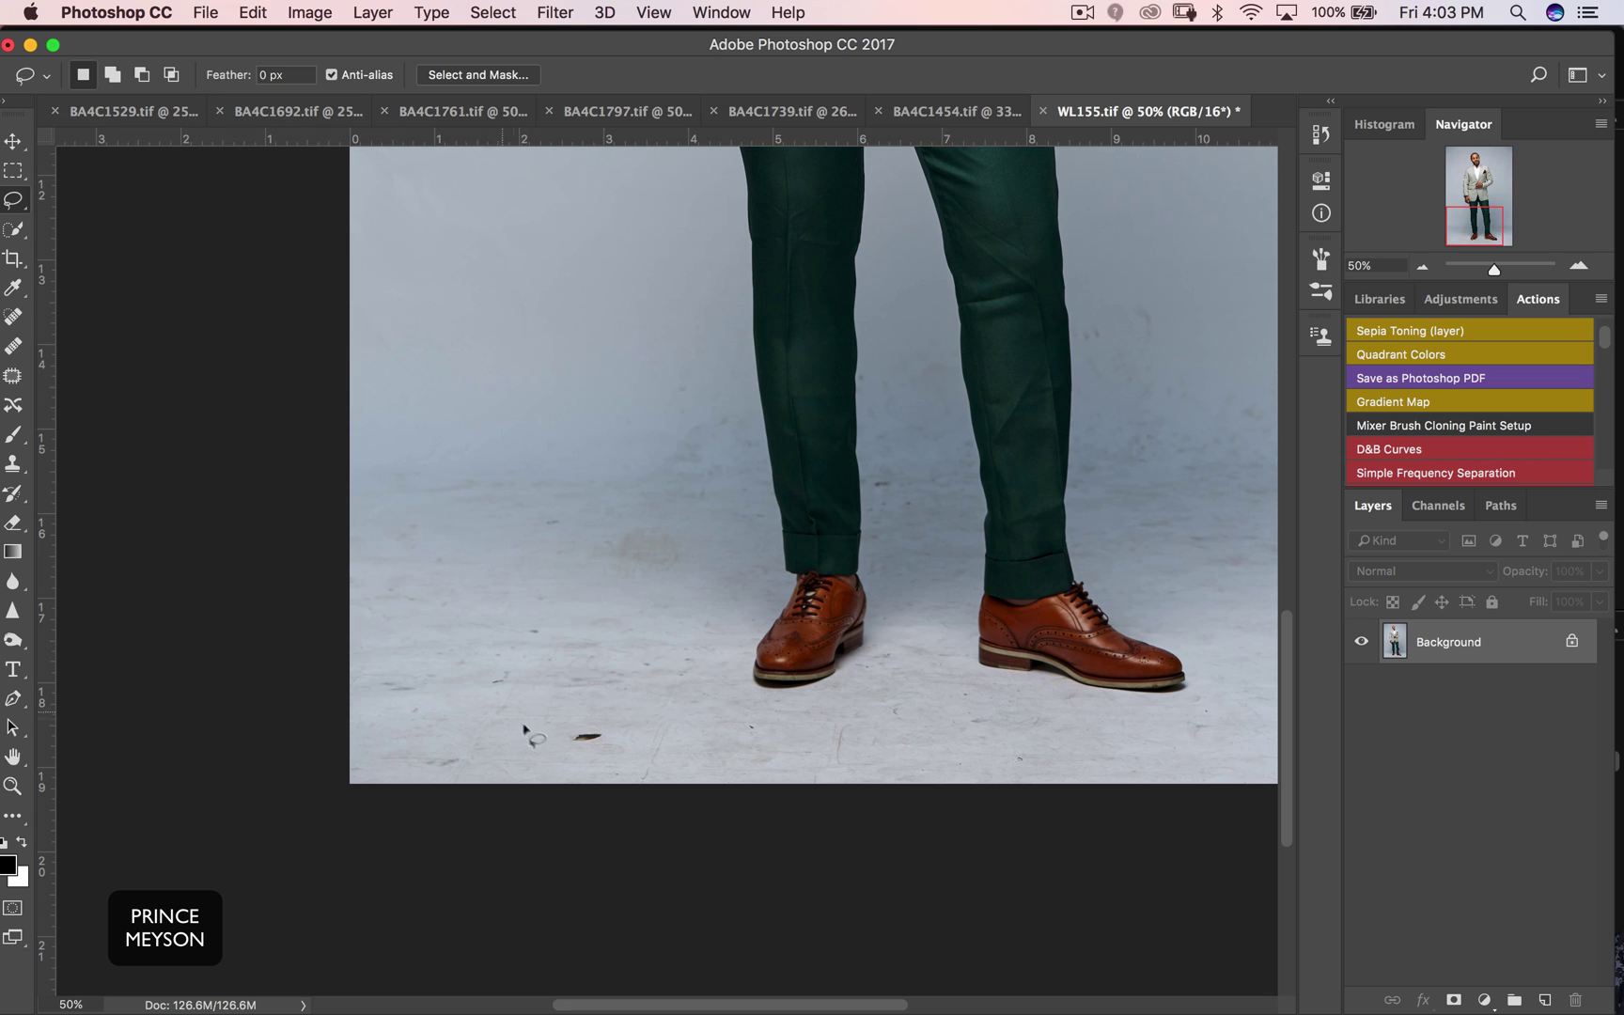
pyautogui.moveTo(569, 748)
pyautogui.mouseDown()
pyautogui.moveTo(592, 723)
pyautogui.moveTo(580, 743)
pyautogui.moveTo(605, 741)
pyautogui.mouseUp()
pyautogui.rightClick(605, 740)
pyautogui.click(645, 866)
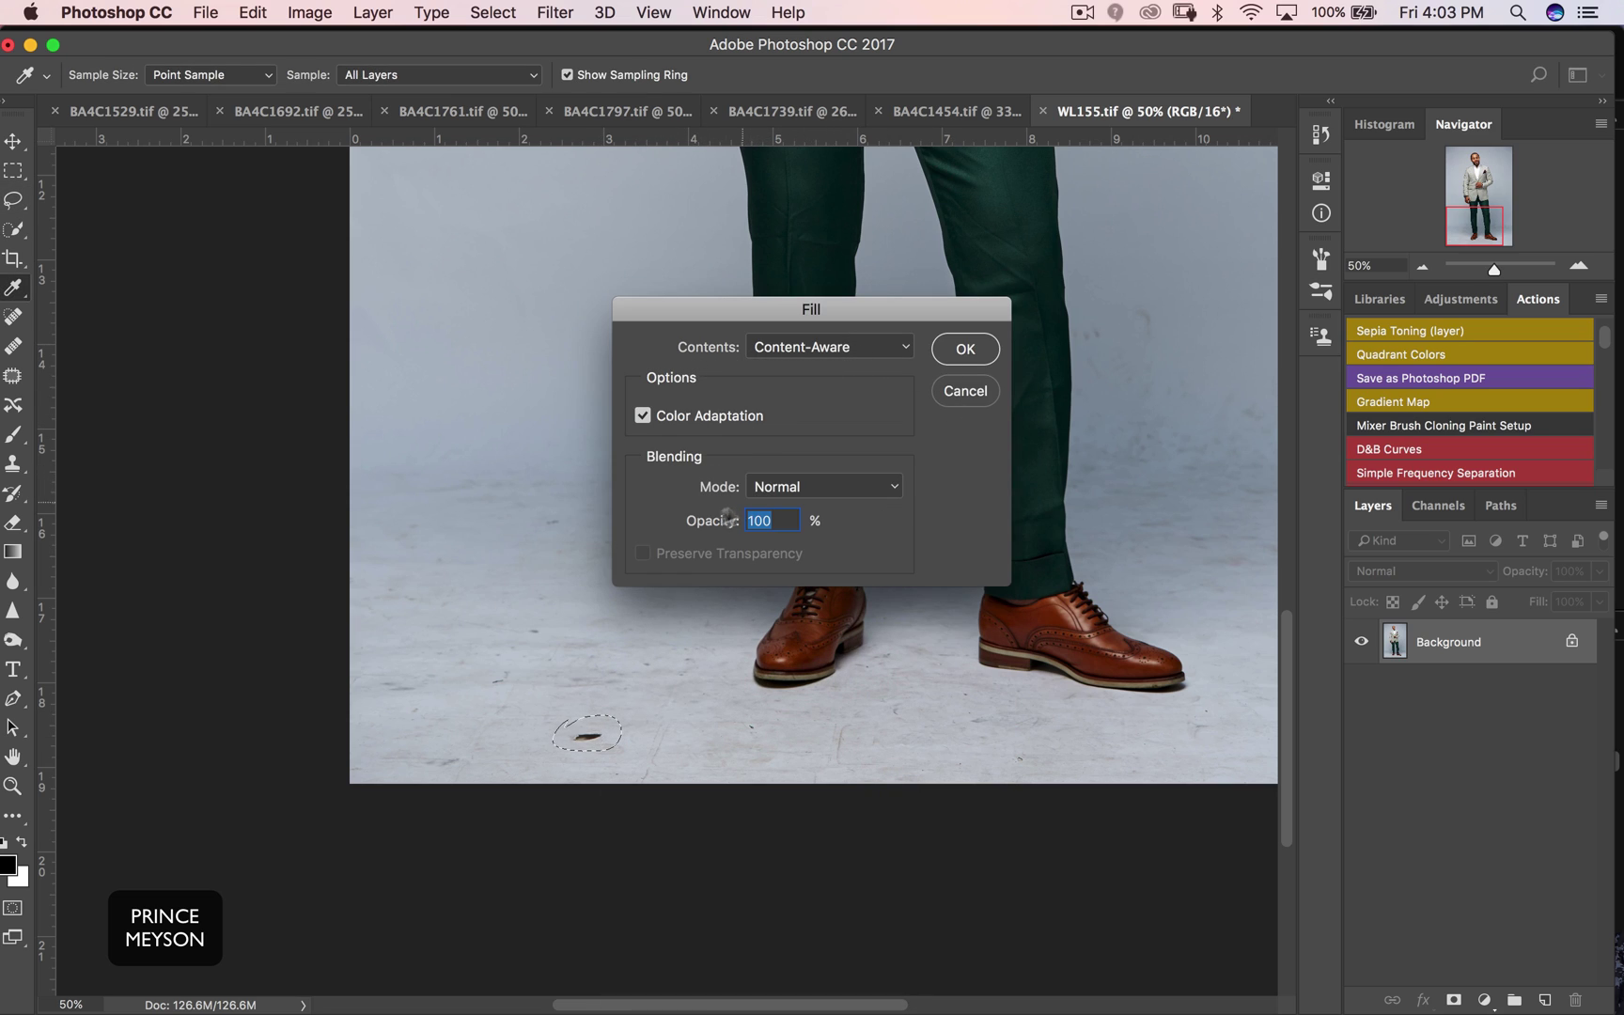
pyautogui.click(963, 350)
pyautogui.press('cmd+d')
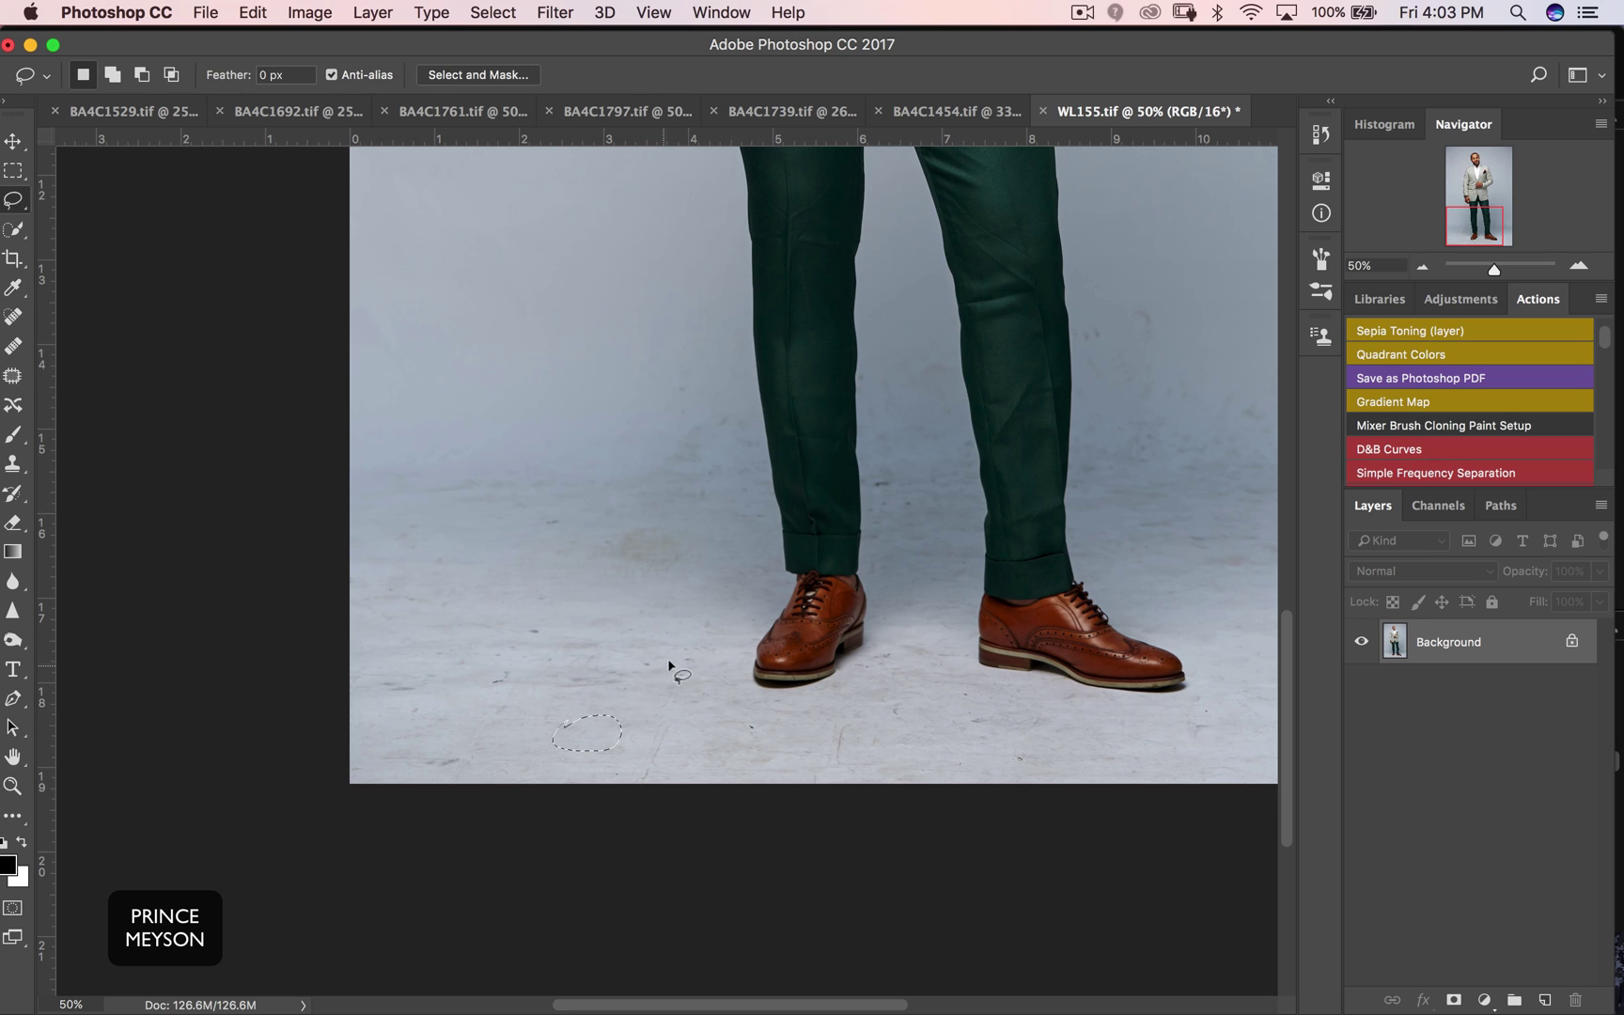
# Lasso the brownish floor stain beside the man's trouser cuff, fill it with Content-Aware, and clear the selection
pyautogui.moveTo(596, 567)
pyautogui.mouseDown()
pyautogui.moveTo(709, 544)
pyautogui.moveTo(658, 506)
pyautogui.moveTo(590, 564)
pyautogui.mouseUp()
pyautogui.rightClick(672, 556)
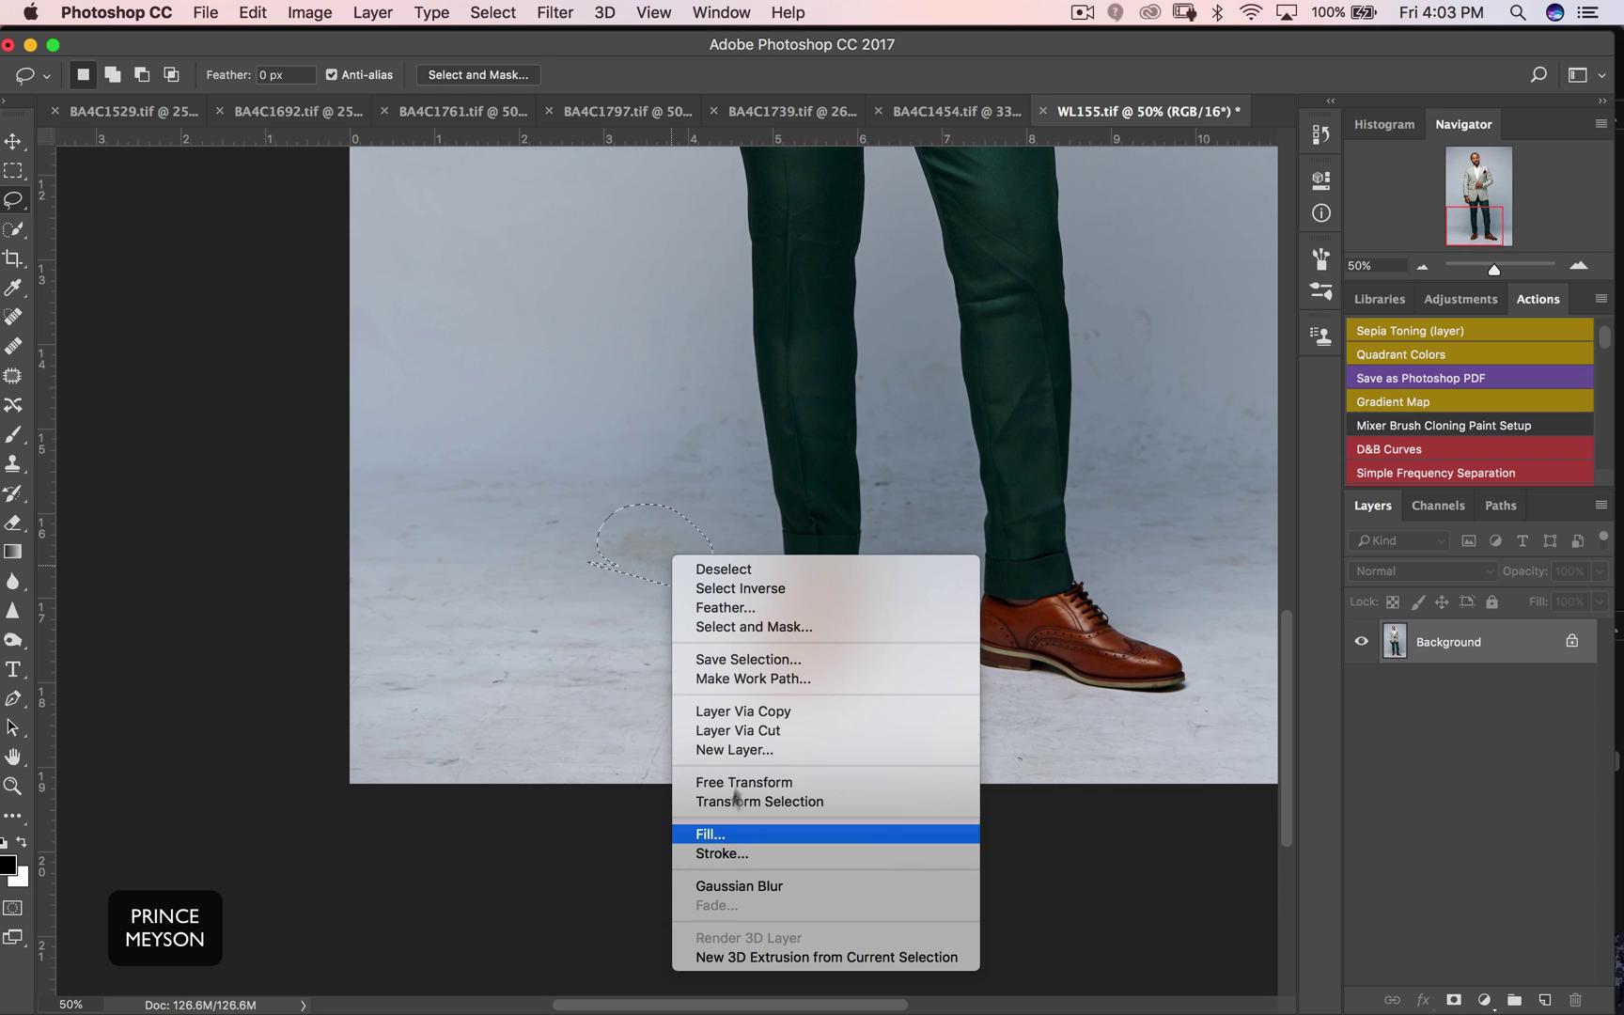
pyautogui.click(714, 833)
pyautogui.click(966, 349)
pyautogui.press('cmd+d')
# Run the Simple Frequency Separation action with a Gaussian Blur radius of 5 pixels, checking the preview on the face
pyautogui.press('z')
pyautogui.keyDown('alt'); pyautogui.click(799, 588); pyautogui.keyUp('alt')
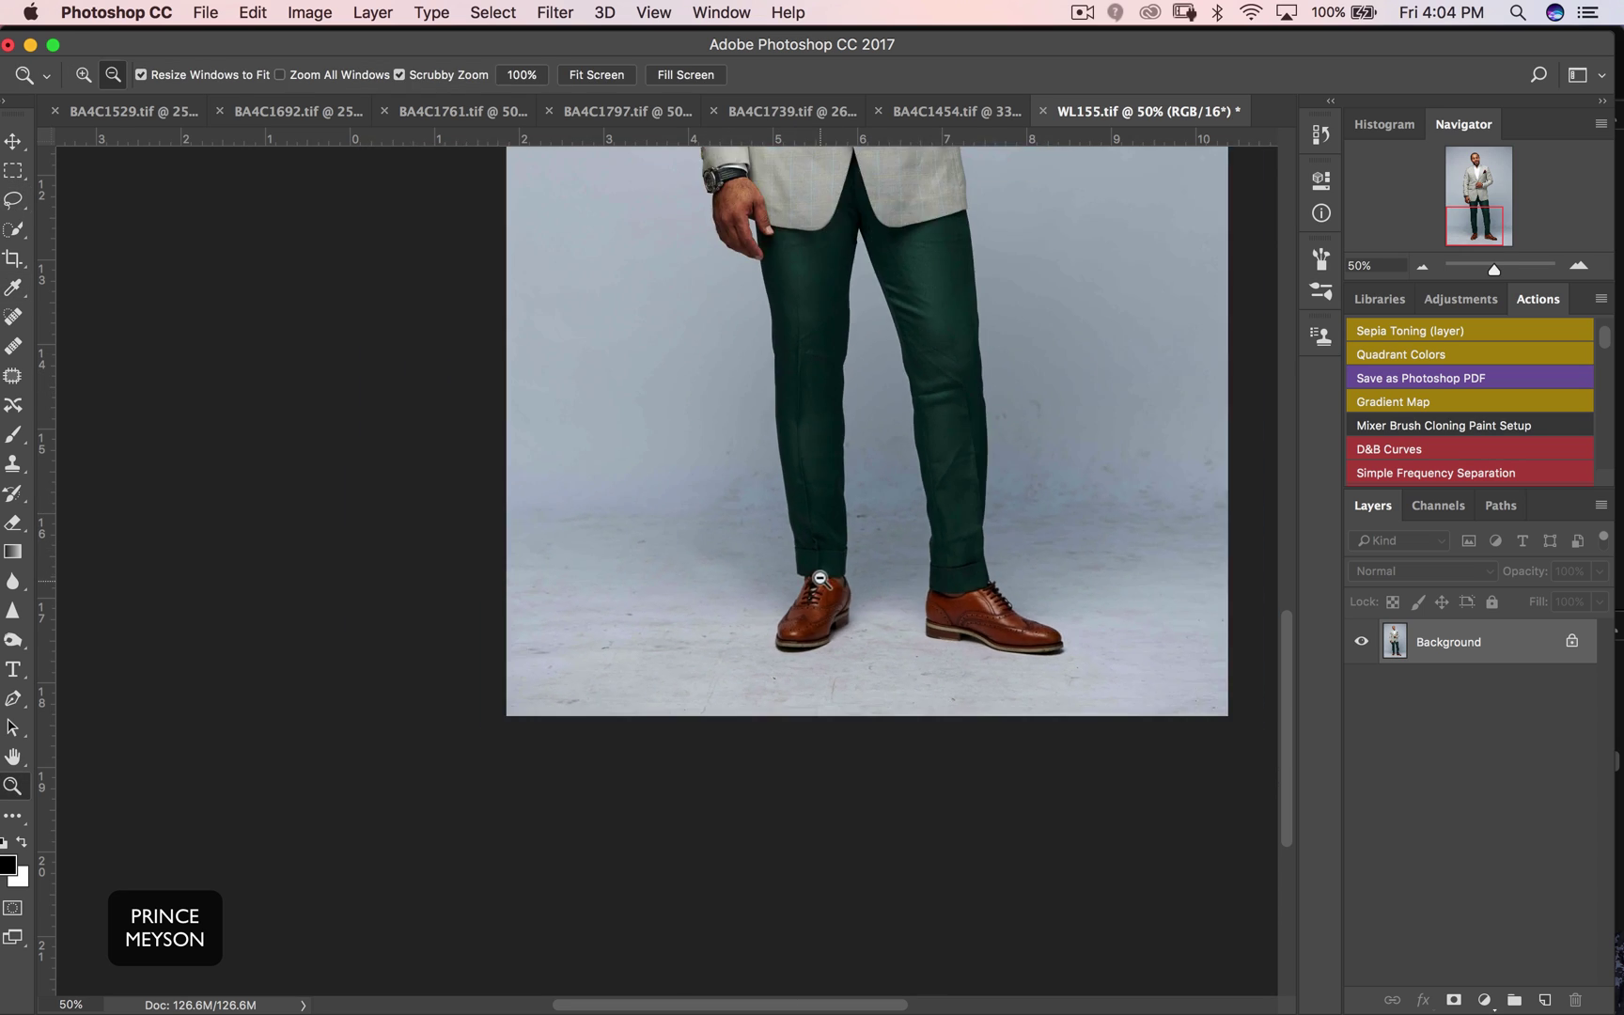
pyautogui.keyDown('alt'); pyautogui.click(823, 576); pyautogui.keyUp('alt')
pyautogui.click(792, 689)
pyautogui.click(796, 677)
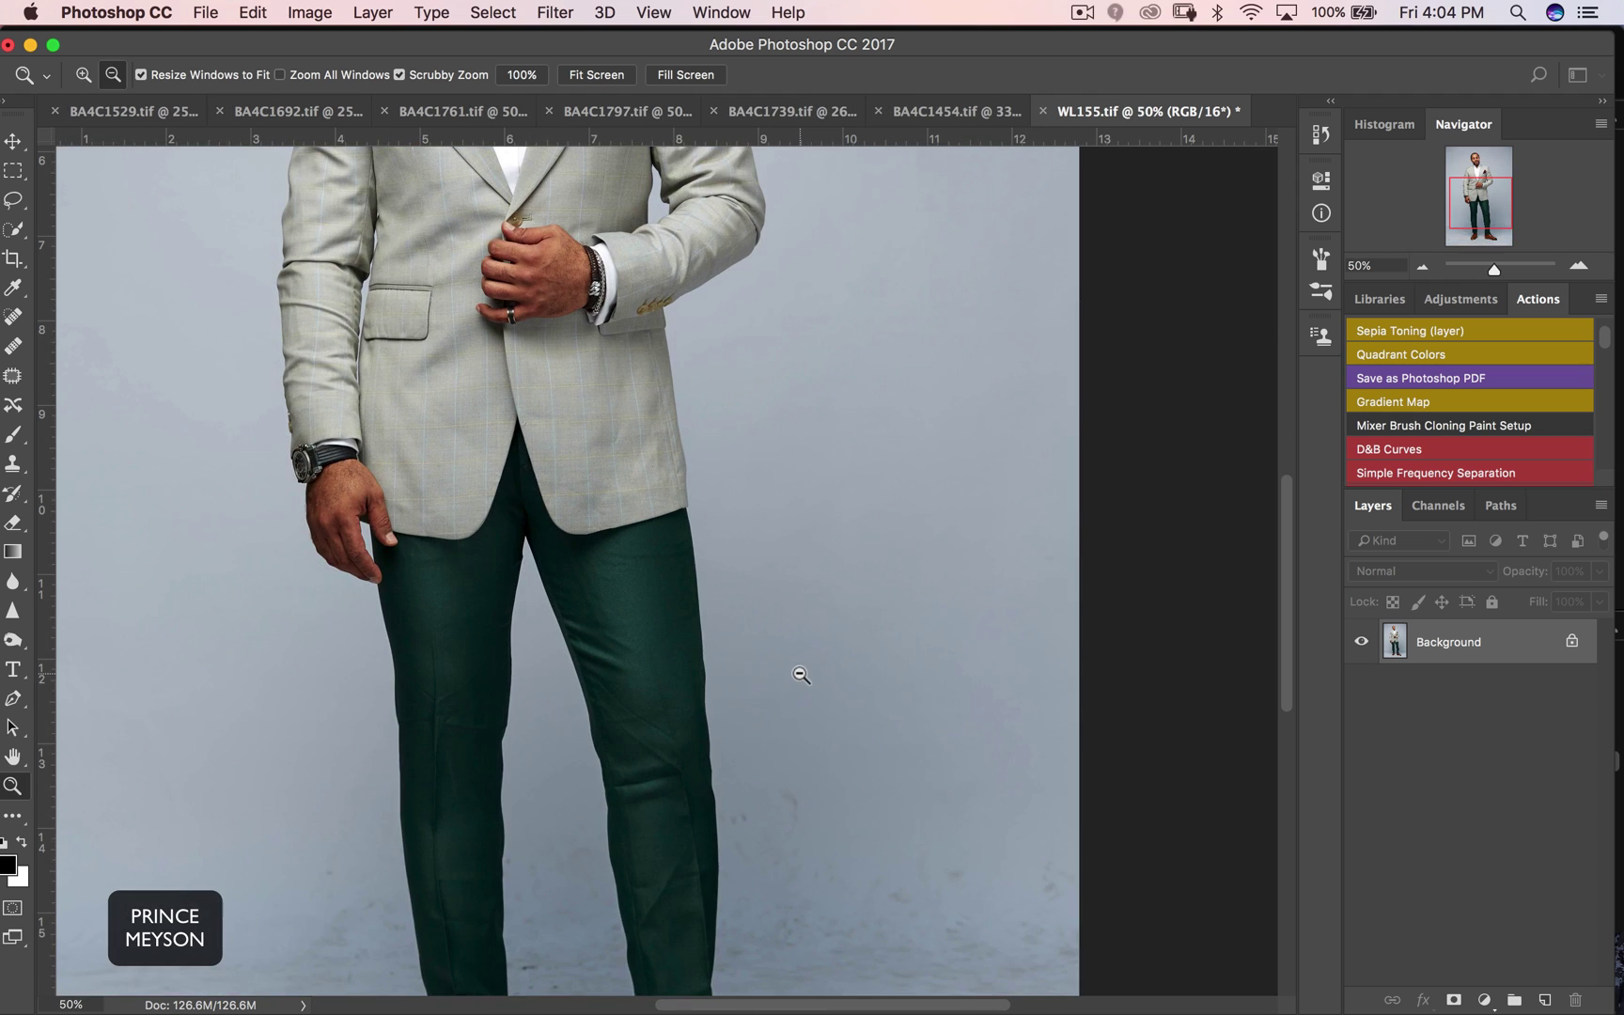
pyautogui.keyDown('alt'); pyautogui.click(799, 670); pyautogui.keyUp('alt')
pyautogui.keyDown('alt'); pyautogui.click(805, 667); pyautogui.keyUp('alt')
pyautogui.press('l')
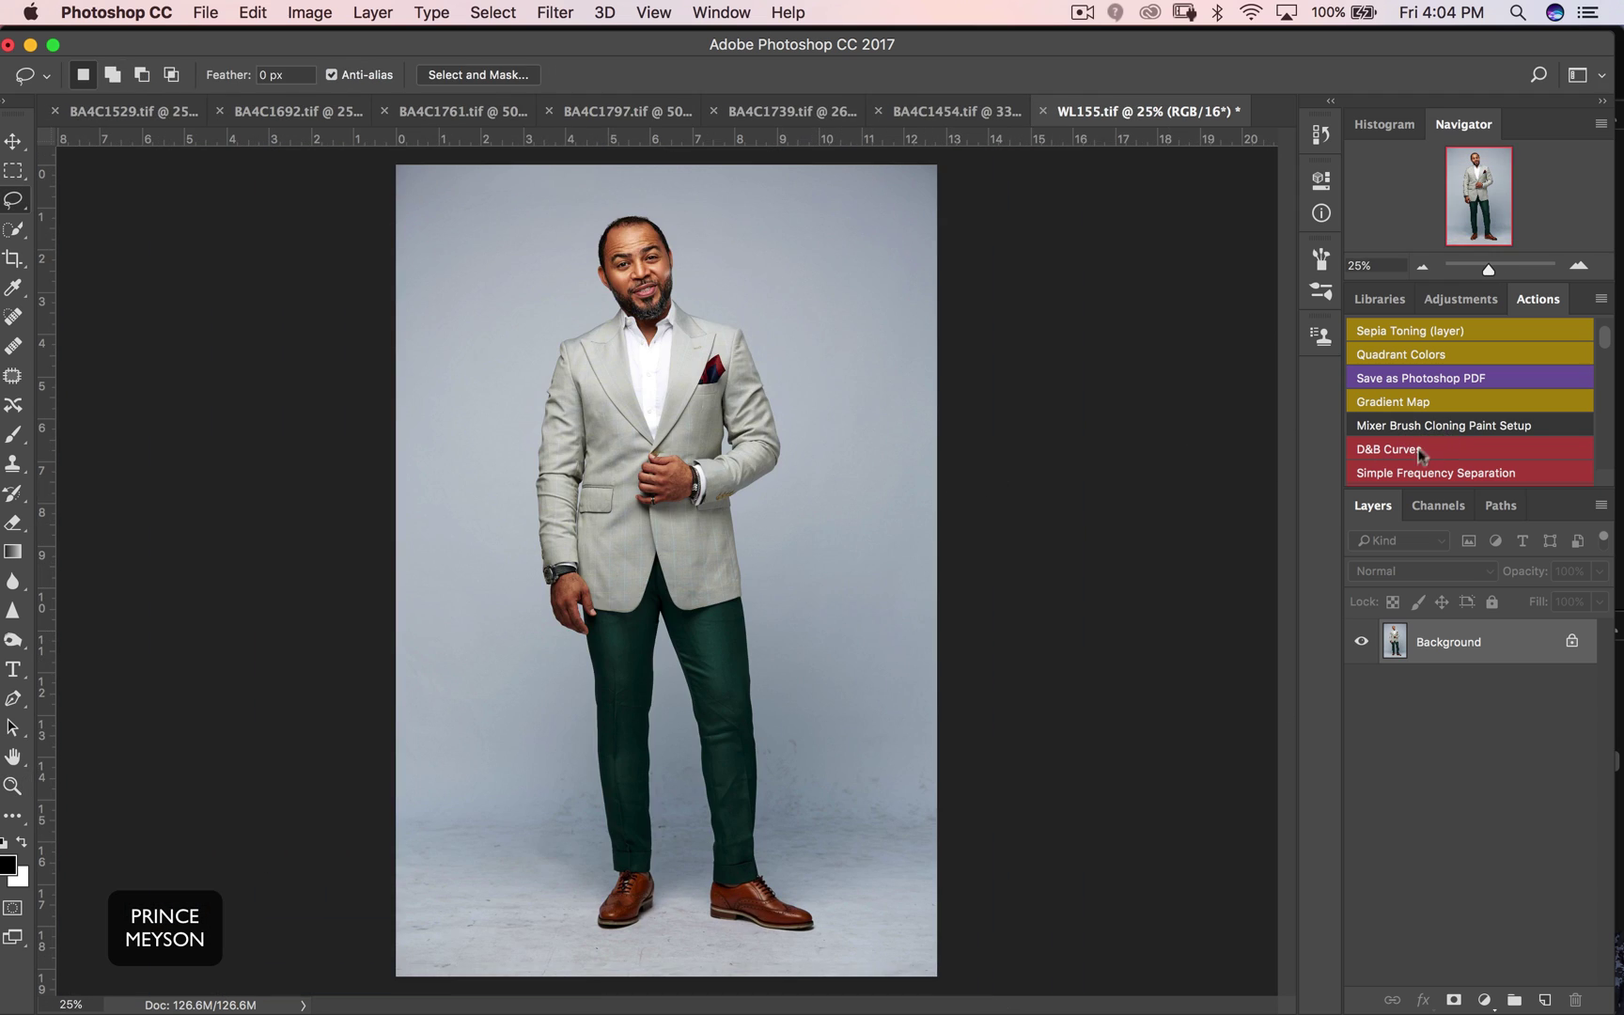
pyautogui.scroll(-3, 1410, 474)
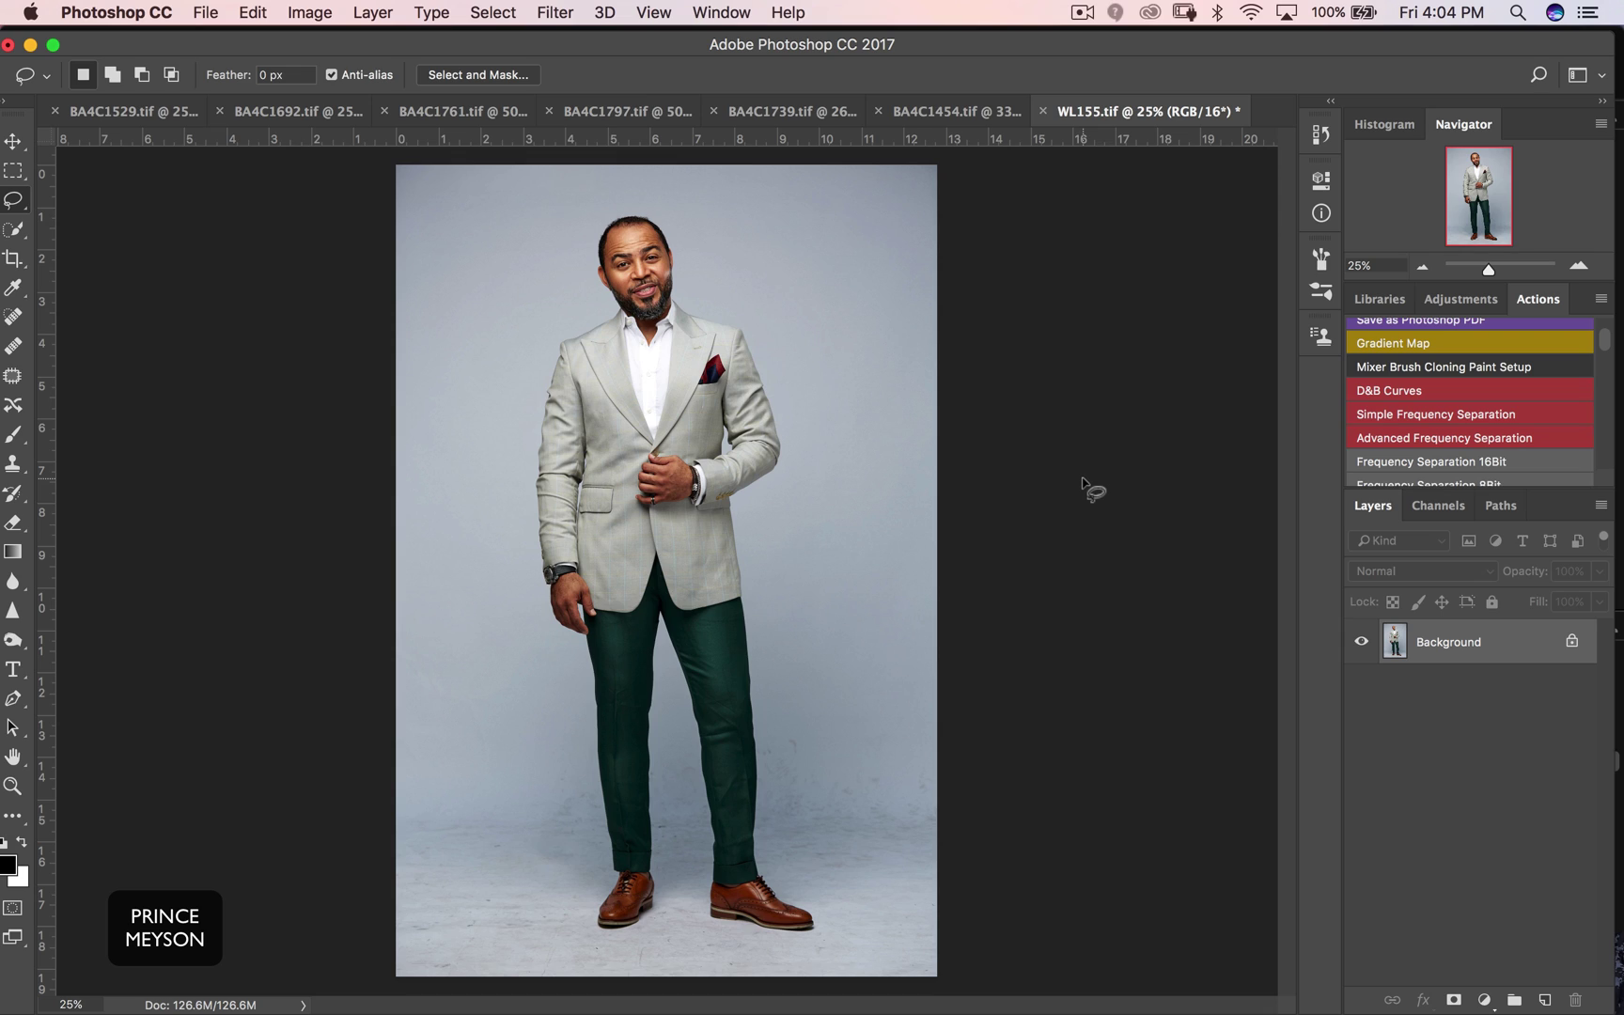
pyautogui.click(1393, 419)
pyautogui.click(642, 276)
pyautogui.write('5')
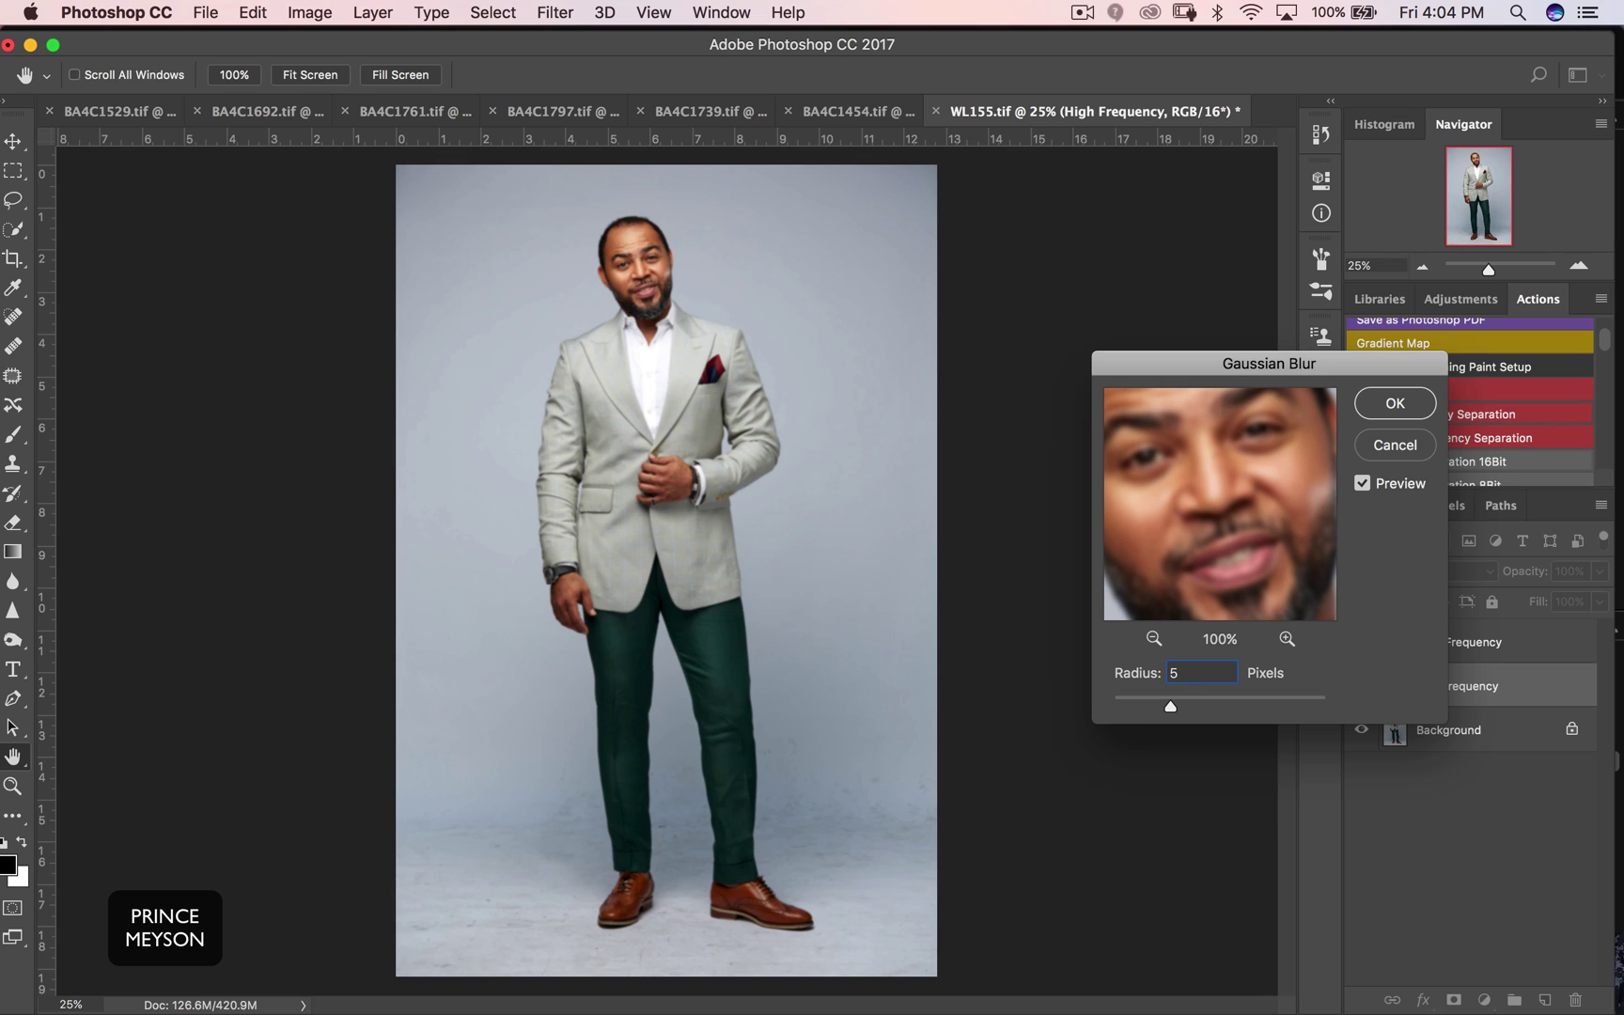
pyautogui.press('Return')
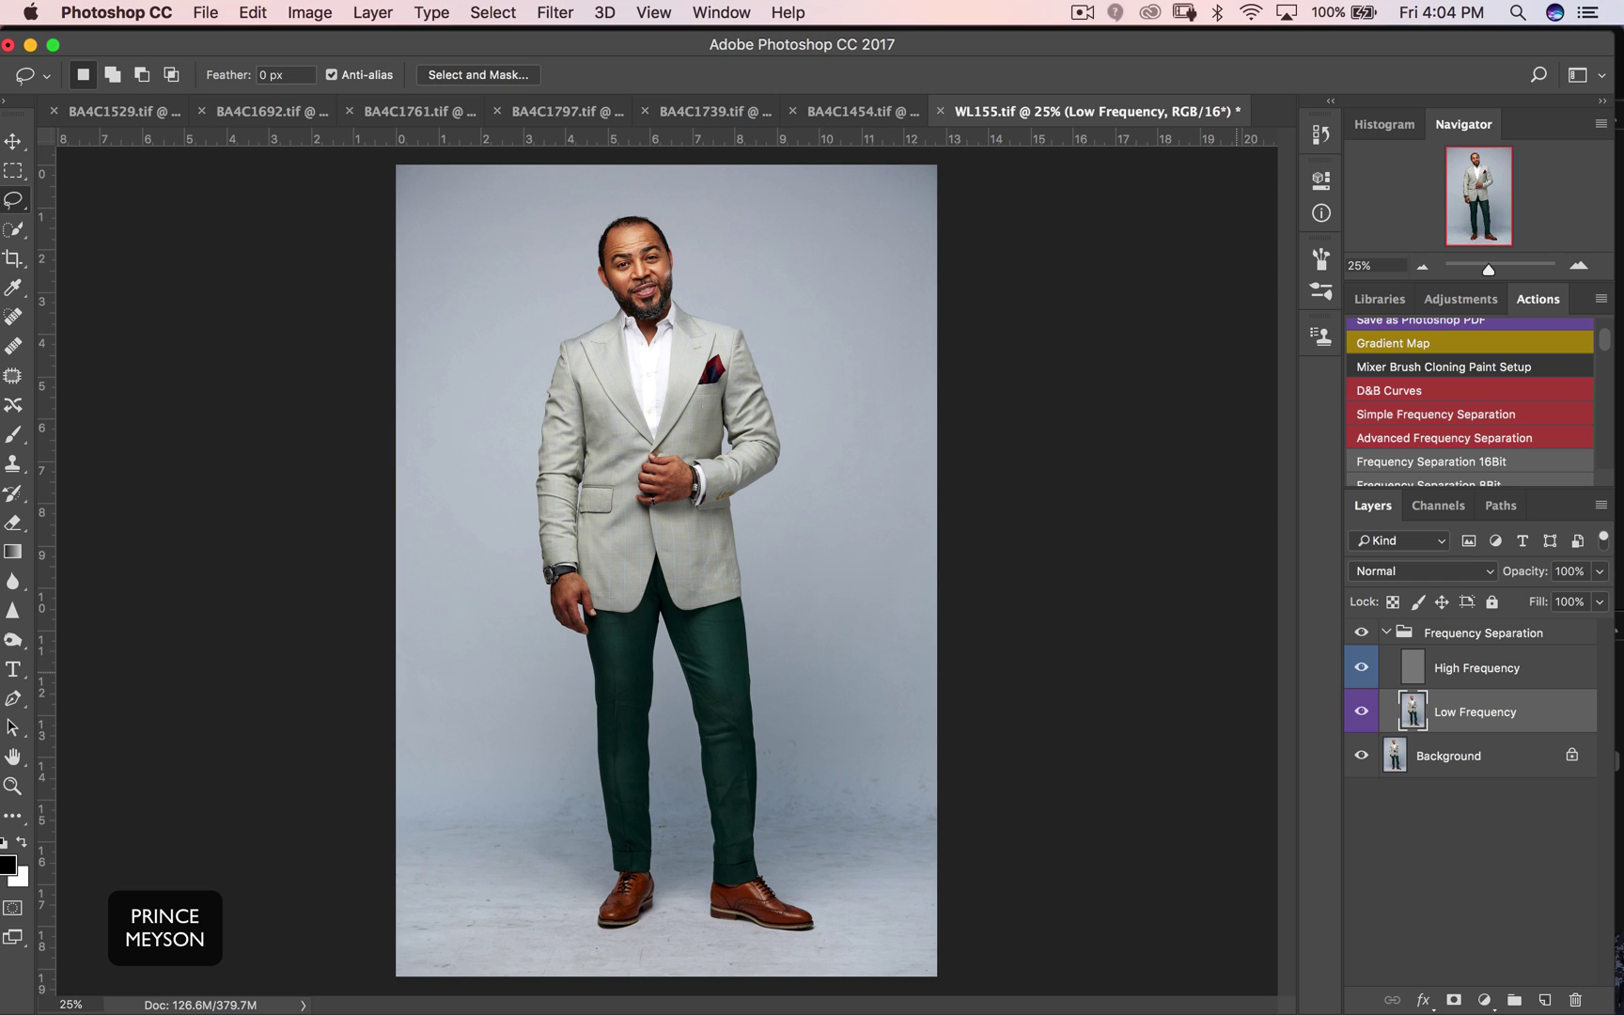
pyautogui.press('super+j')
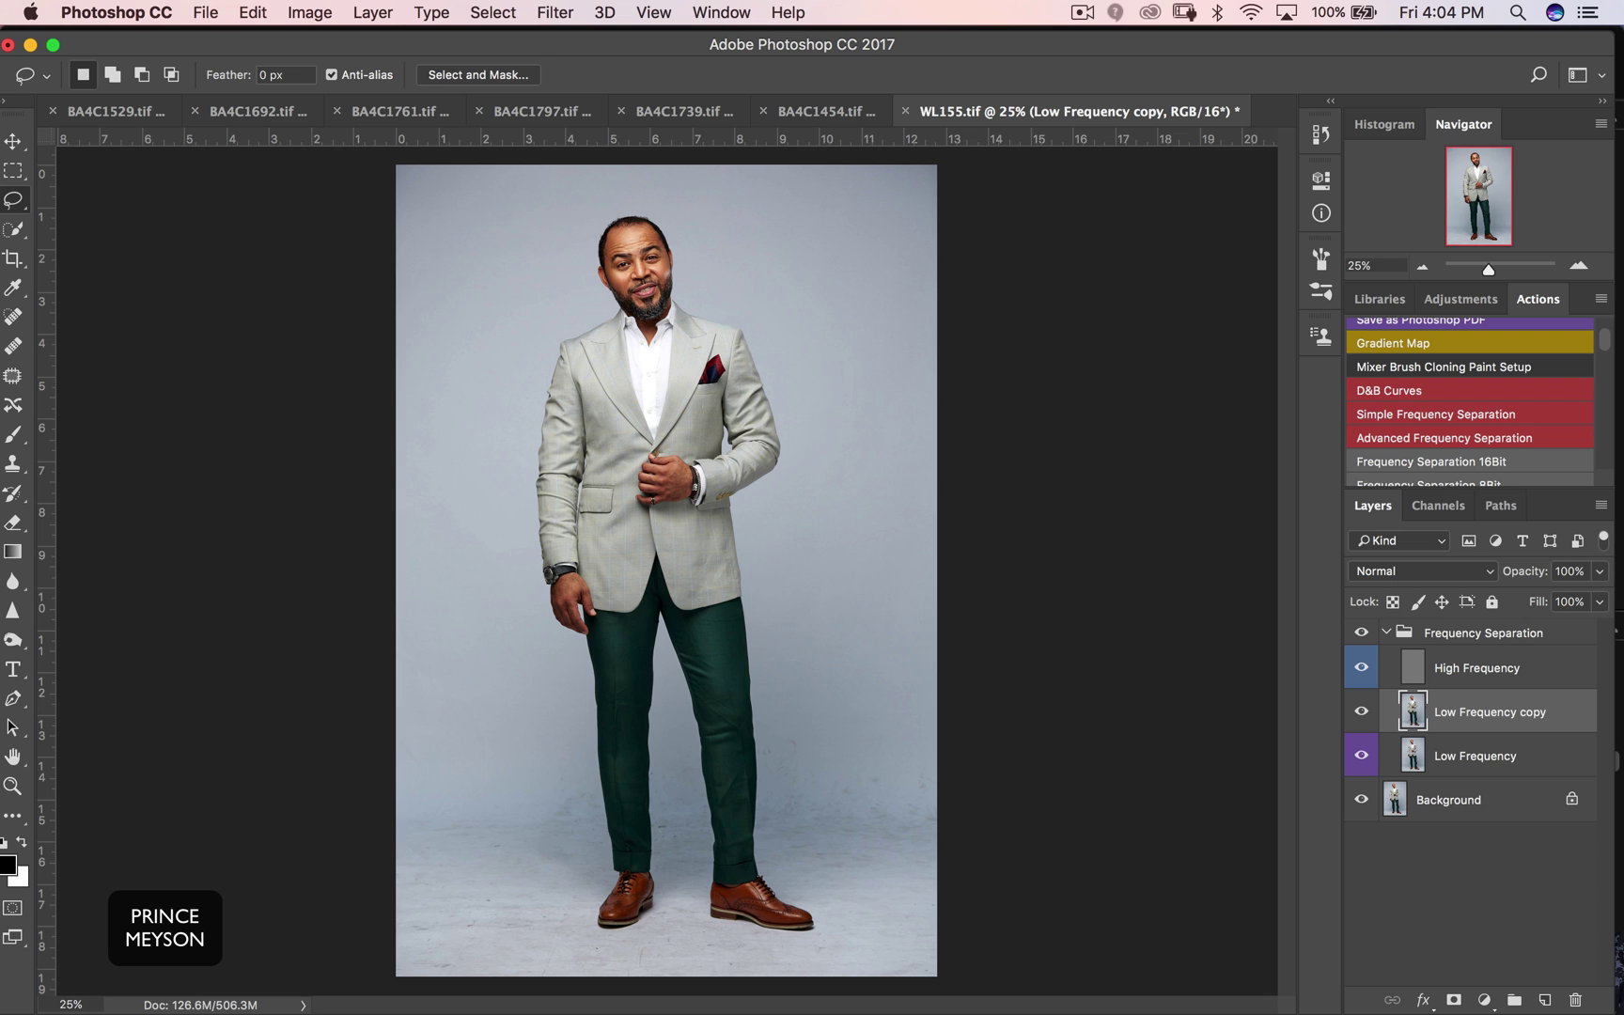
pyautogui.press('super+z')
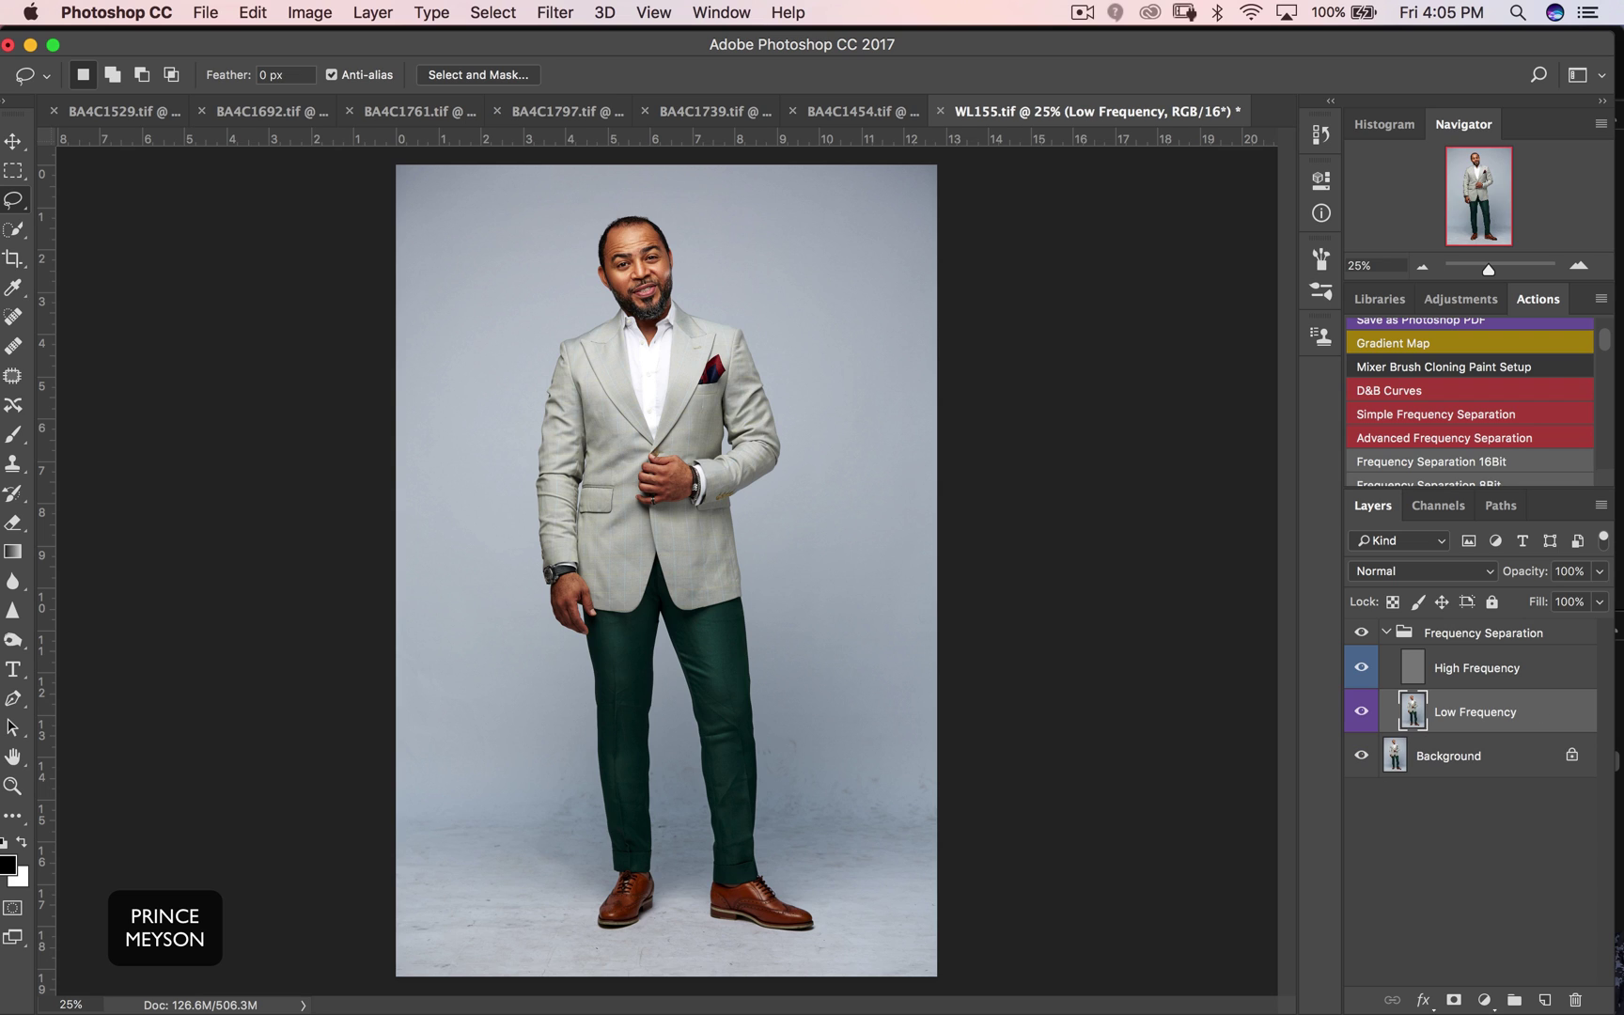
pyautogui.rightClick(1459, 711)
pyautogui.click(1237, 177)
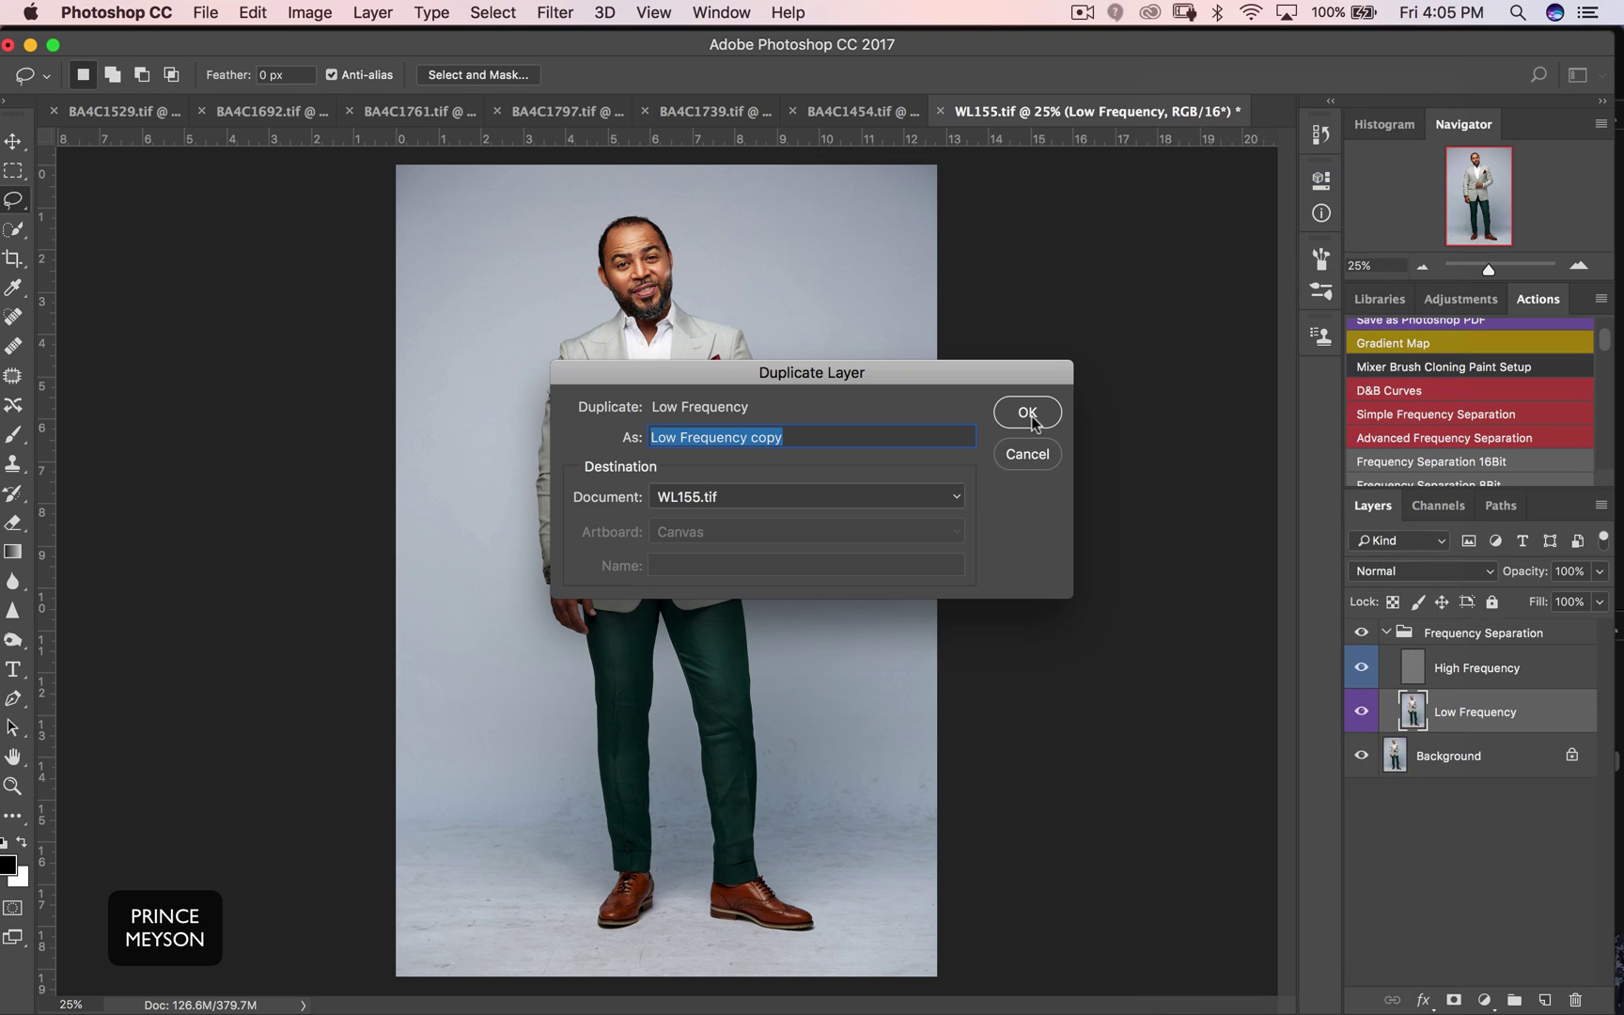
pyautogui.click(1032, 417)
pyautogui.press('super+z')
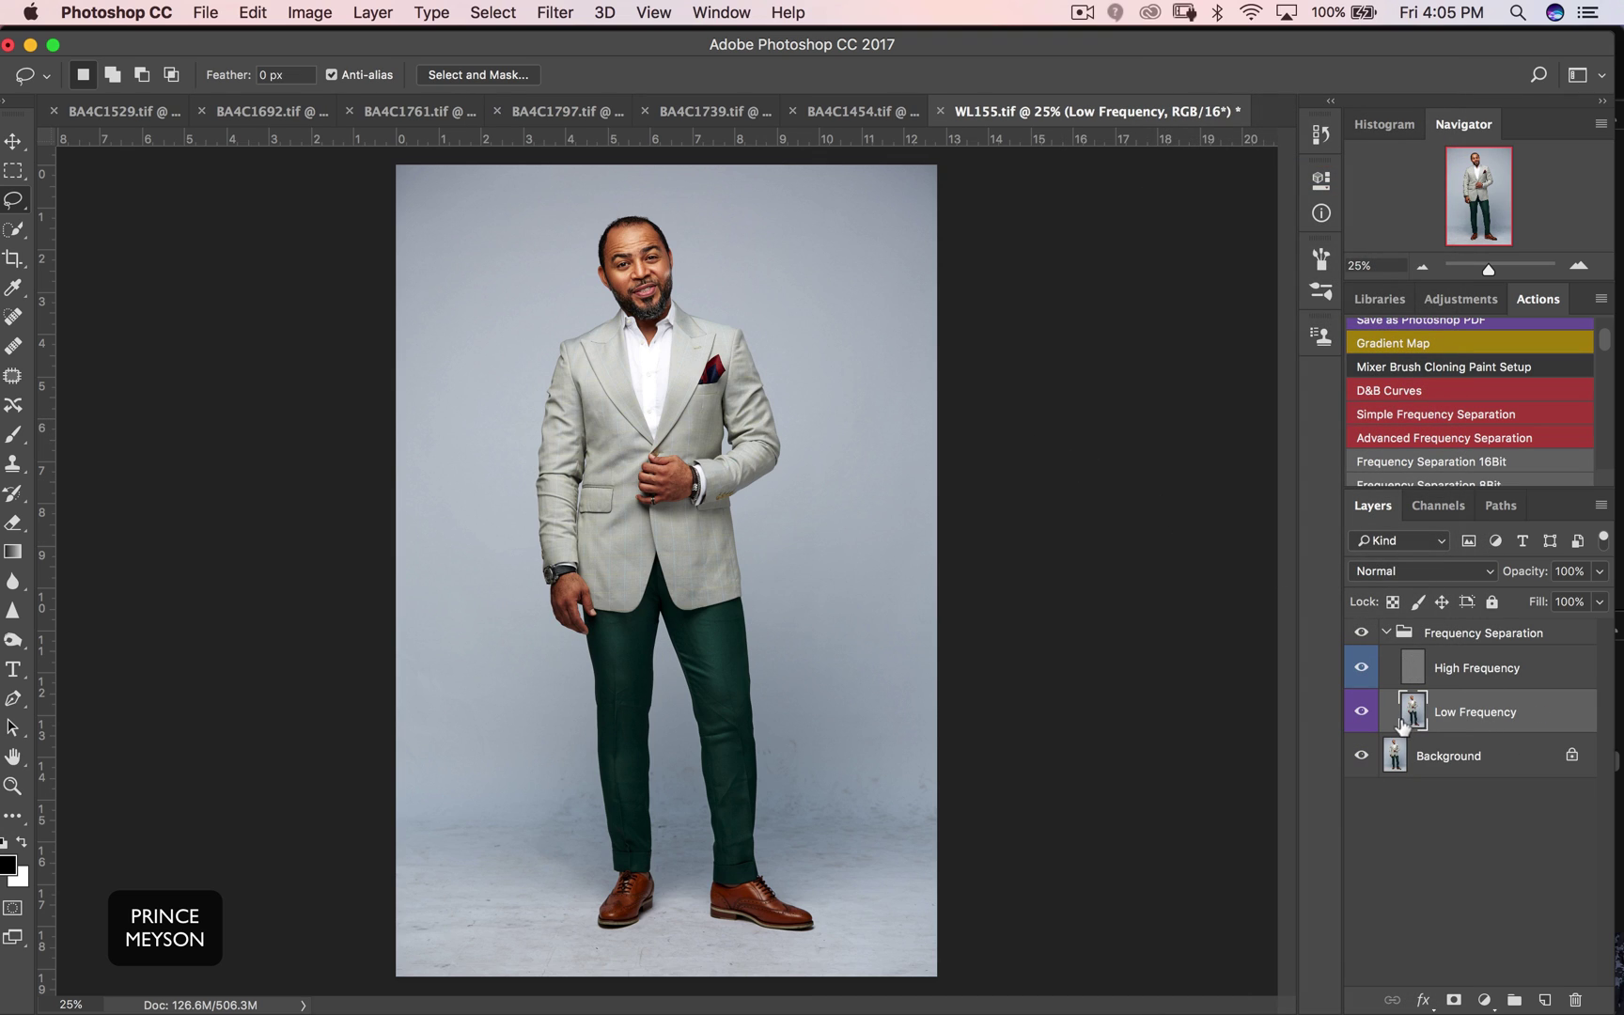
# Duplicate the Low Frequency layer and set up a Surface Blur on the copy with radius 63 pixels and threshold 25 levels
pyautogui.press('super+j')
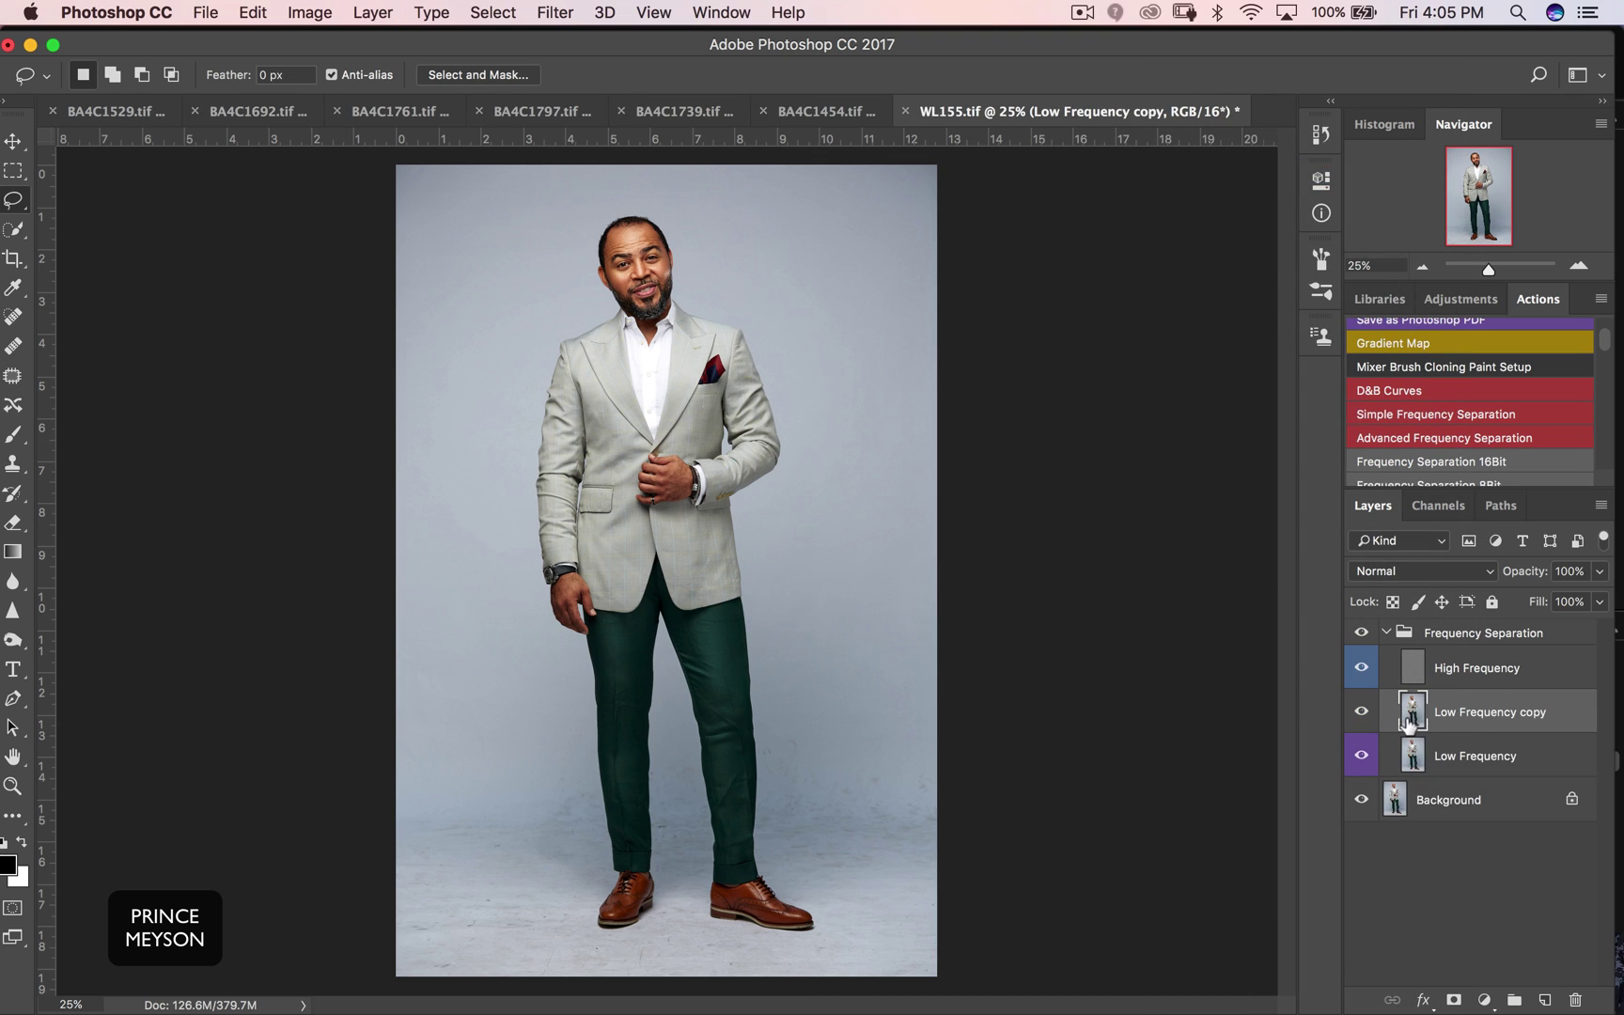
pyautogui.click(554, 14)
pyautogui.moveTo(742, 281)
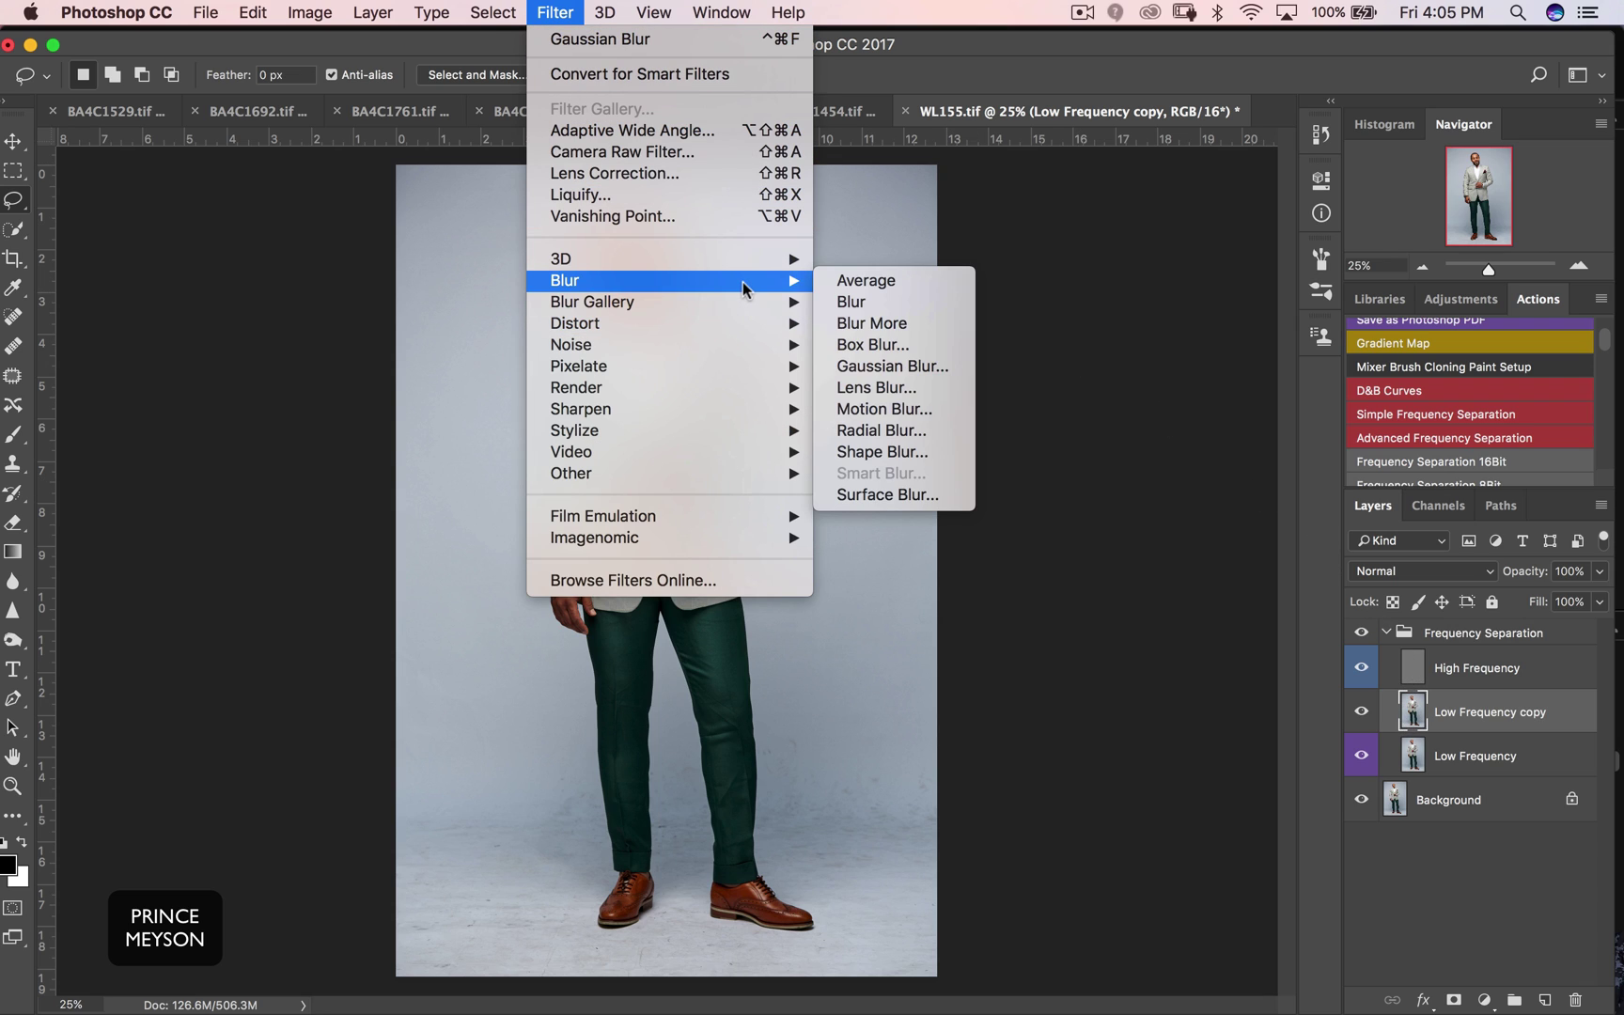
pyautogui.click(870, 495)
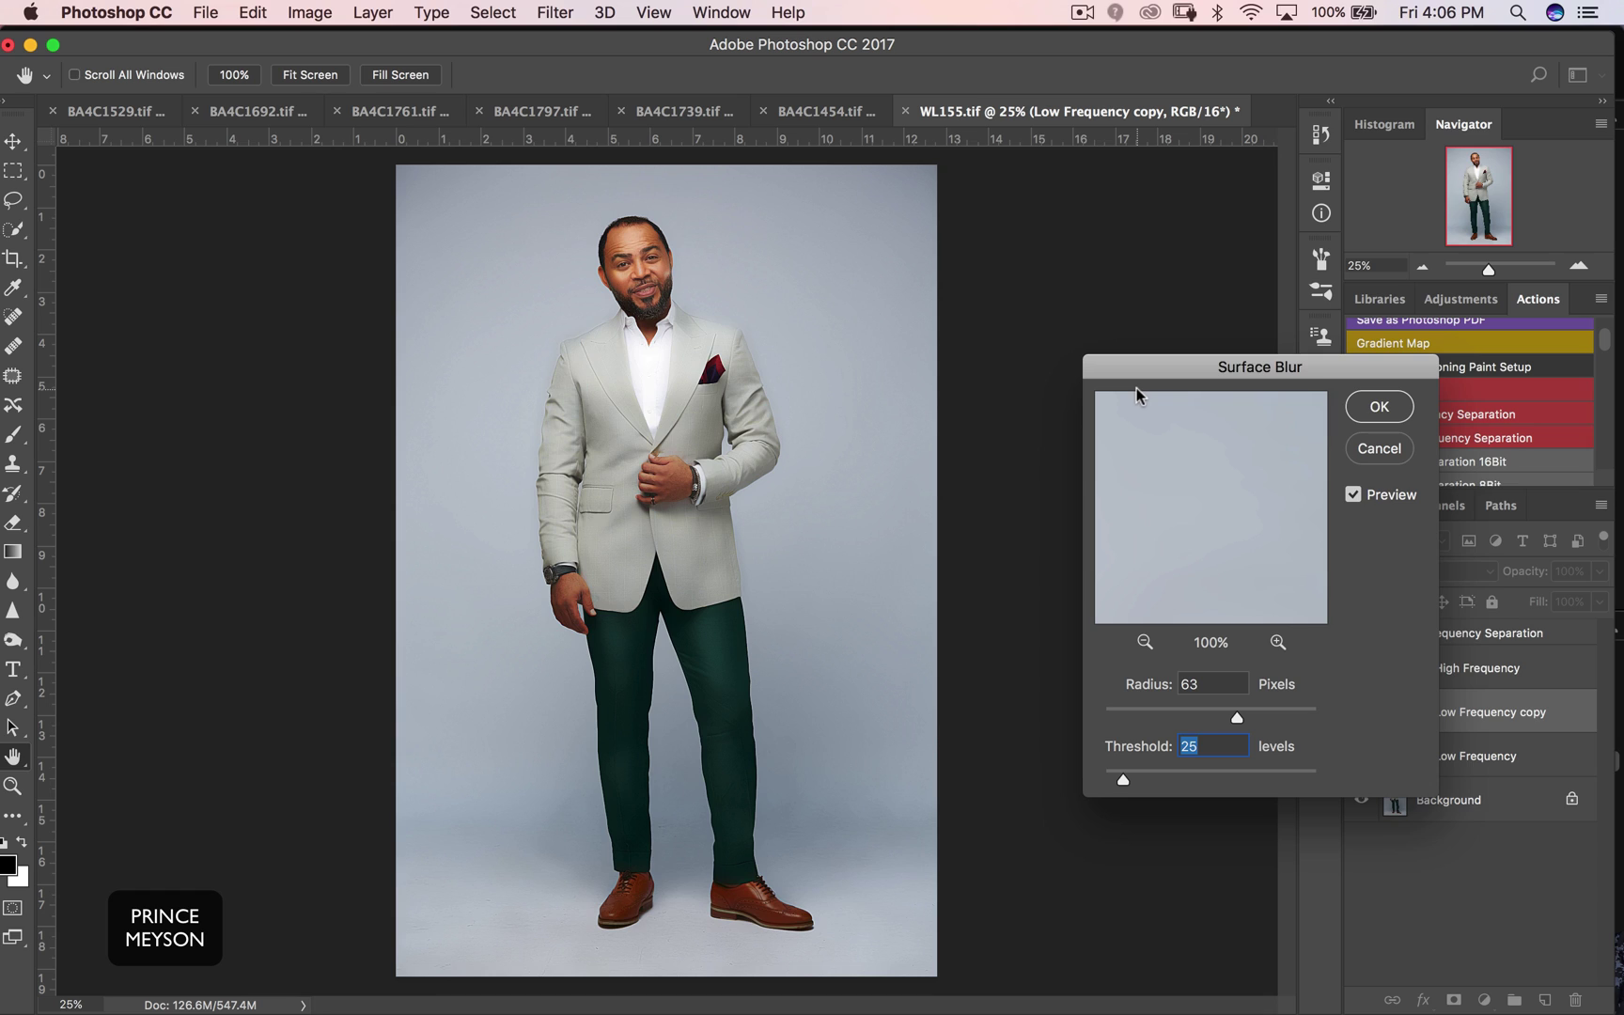
# Inspect the blur around the legs and backdrop, compare the image with preview on and off, and apply the Surface Blur
pyautogui.click(1143, 641)
pyautogui.click(1143, 642)
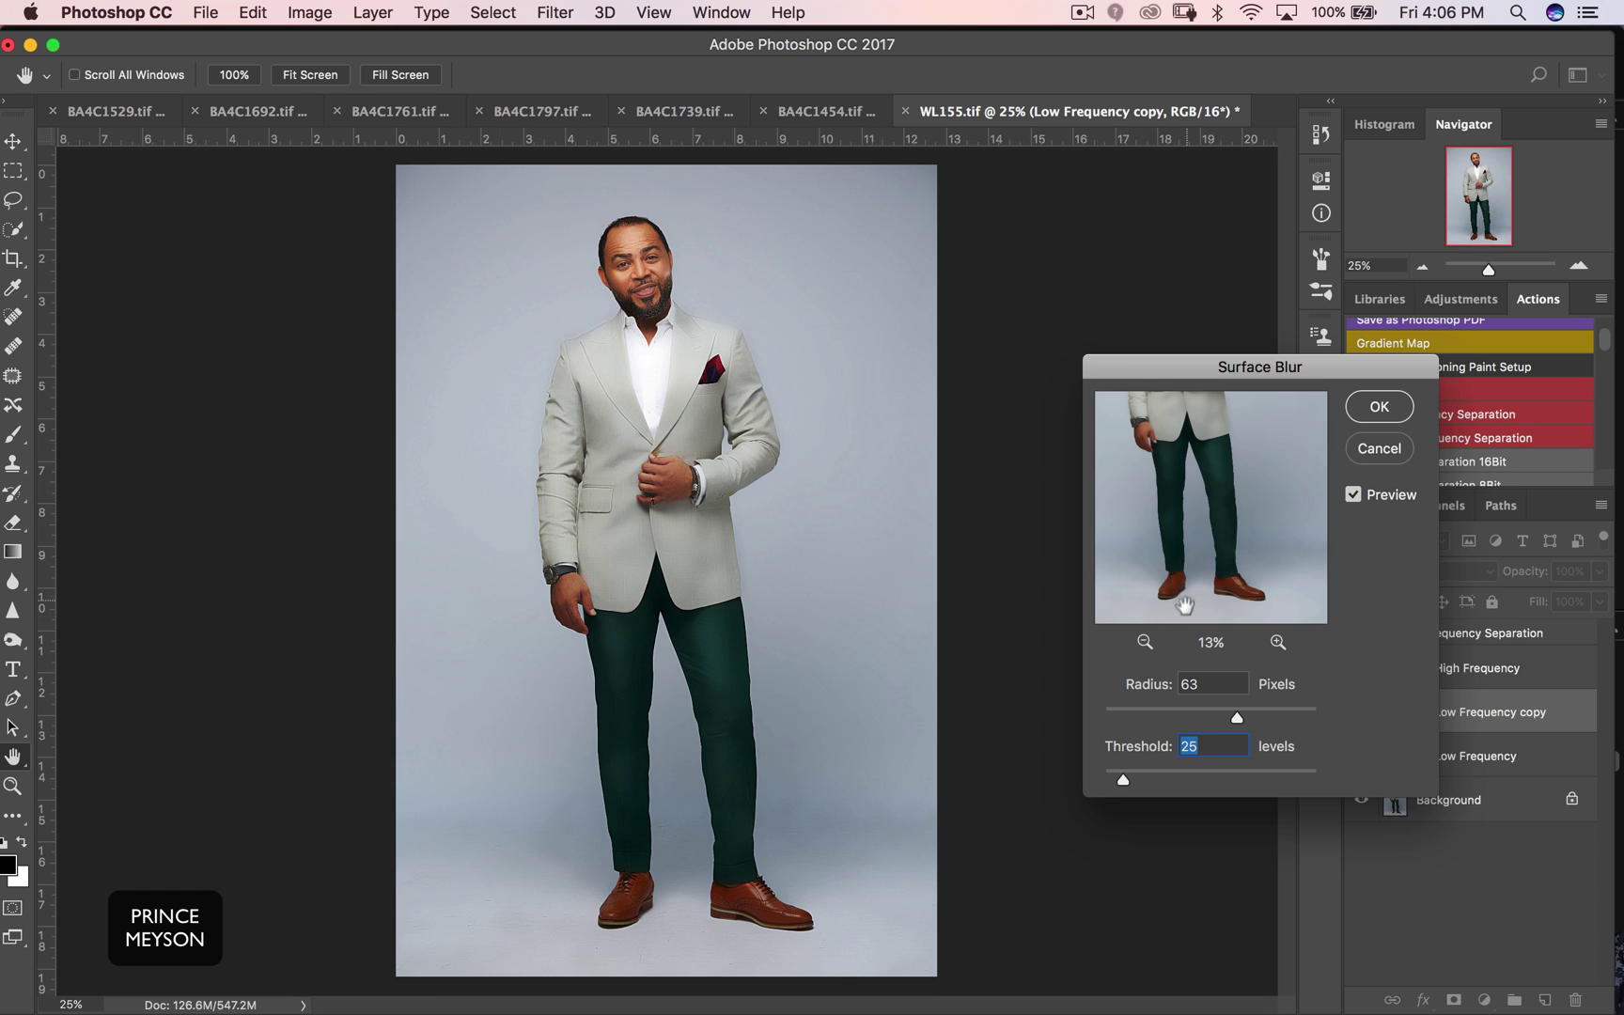
pyautogui.click(1277, 642)
pyautogui.click(1277, 642)
pyautogui.moveTo(1231, 545); pyautogui.dragTo(1236, 423)
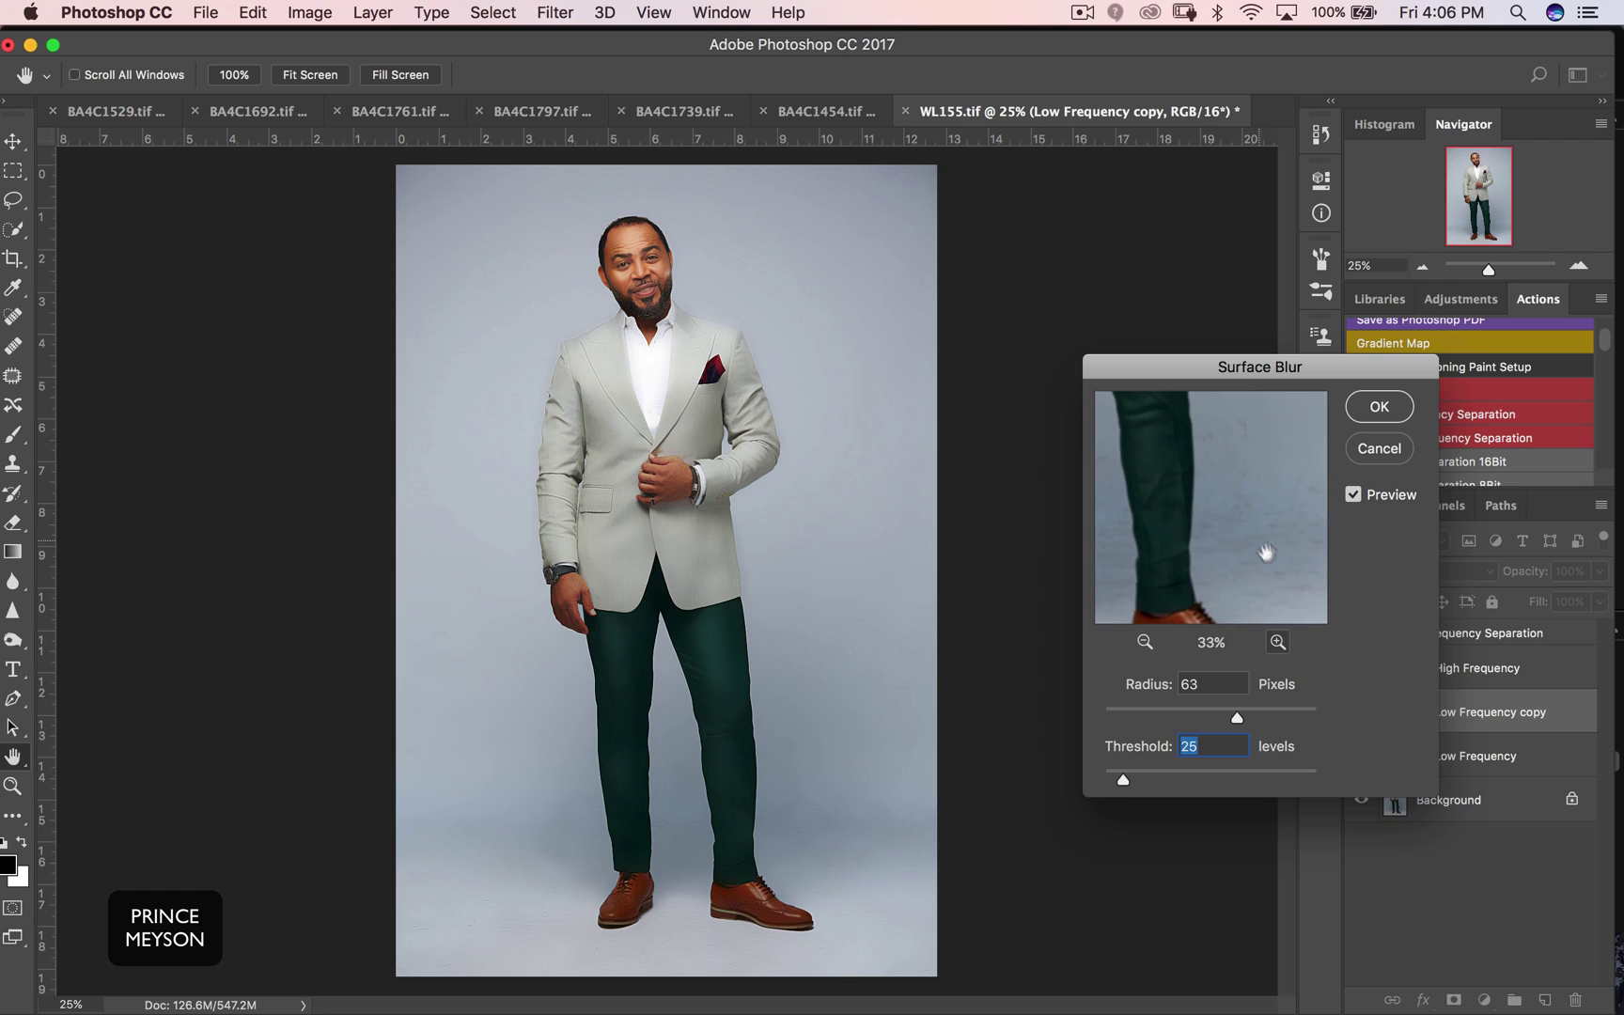
pyautogui.moveTo(1222, 540); pyautogui.dragTo(1212, 442)
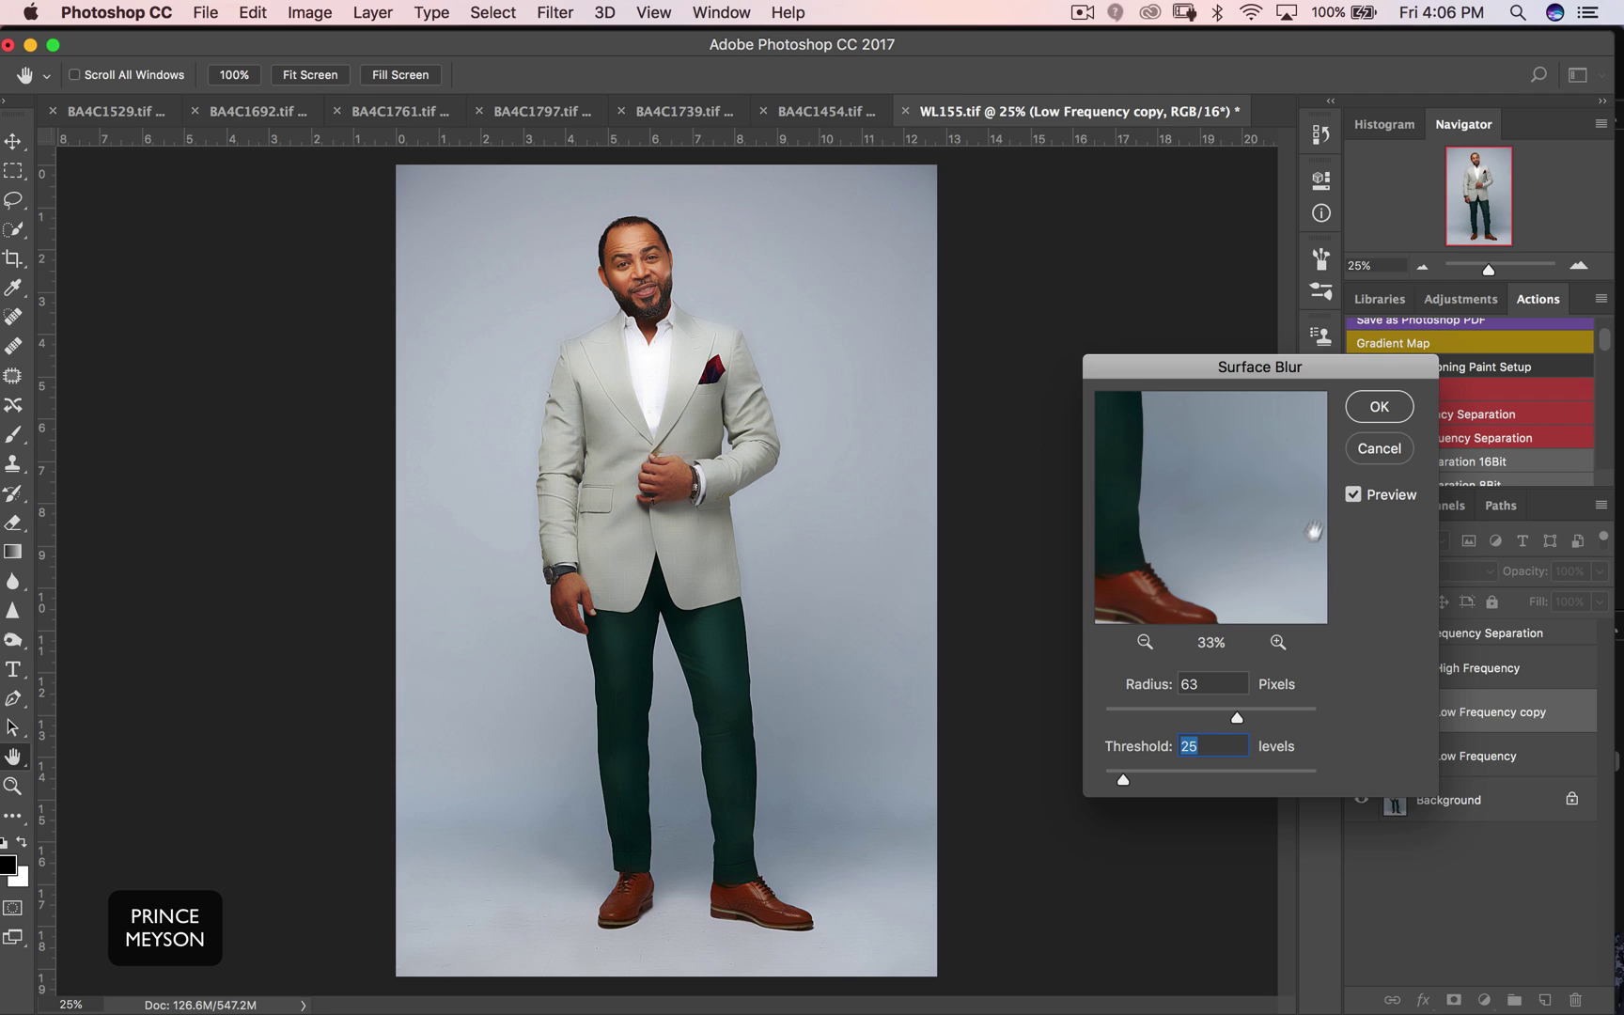
pyautogui.click(1355, 495)
pyautogui.click(1354, 495)
pyautogui.click(1354, 495)
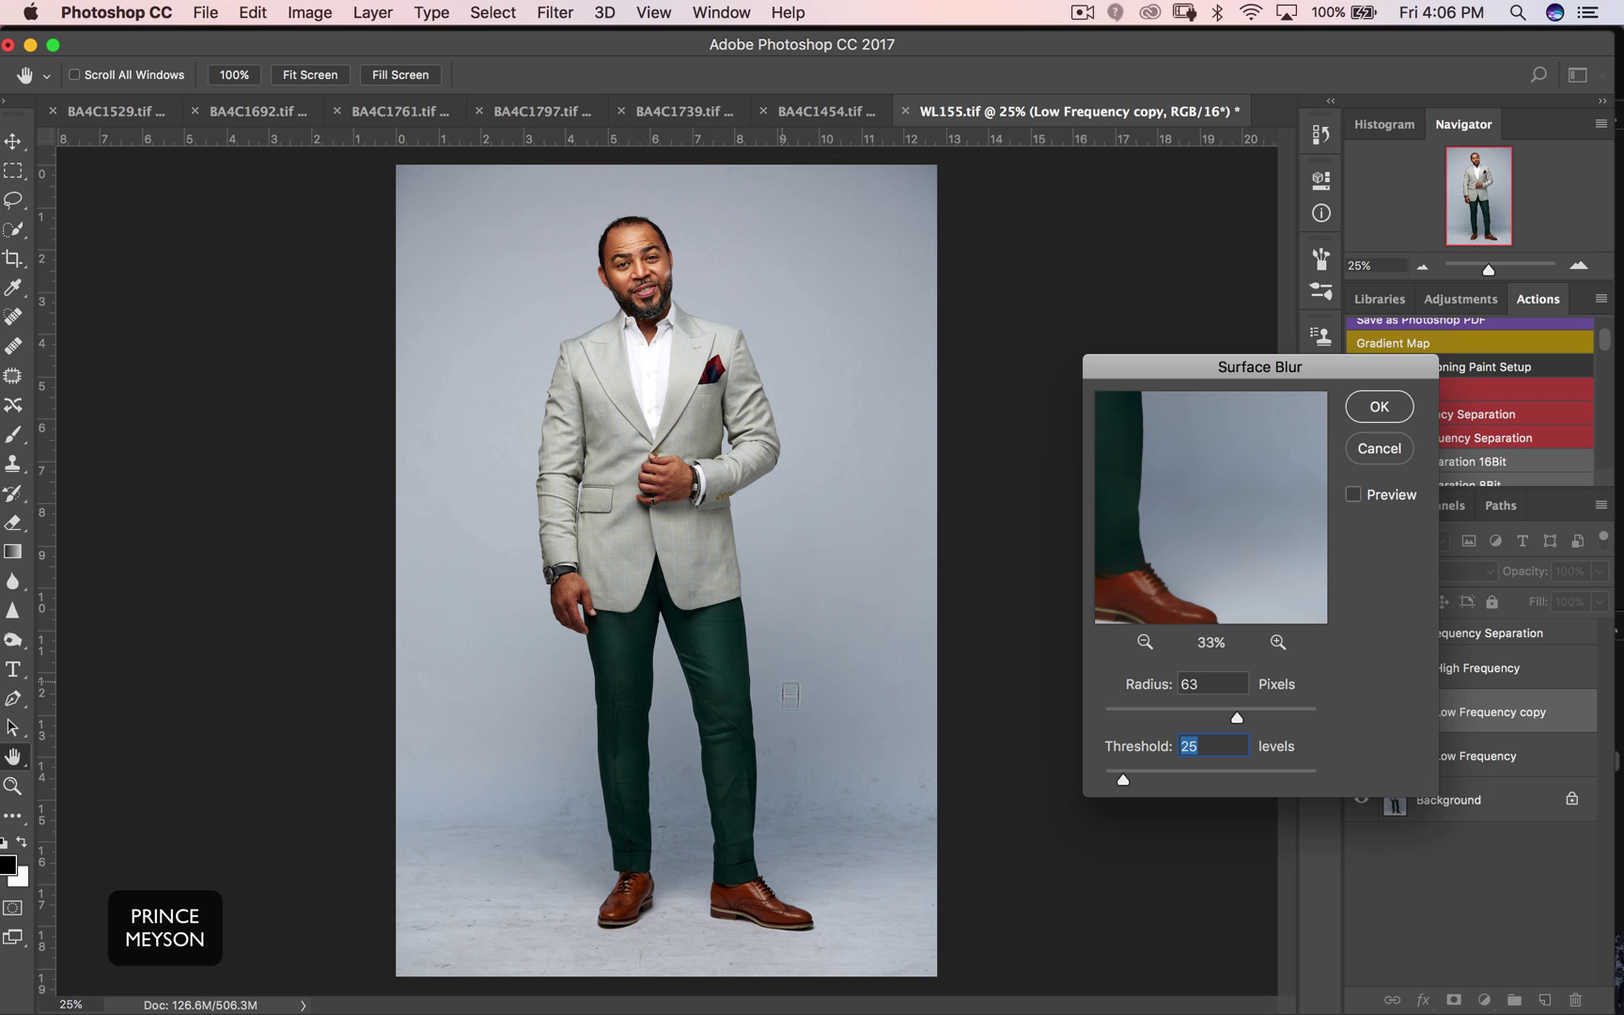
pyautogui.click(1353, 496)
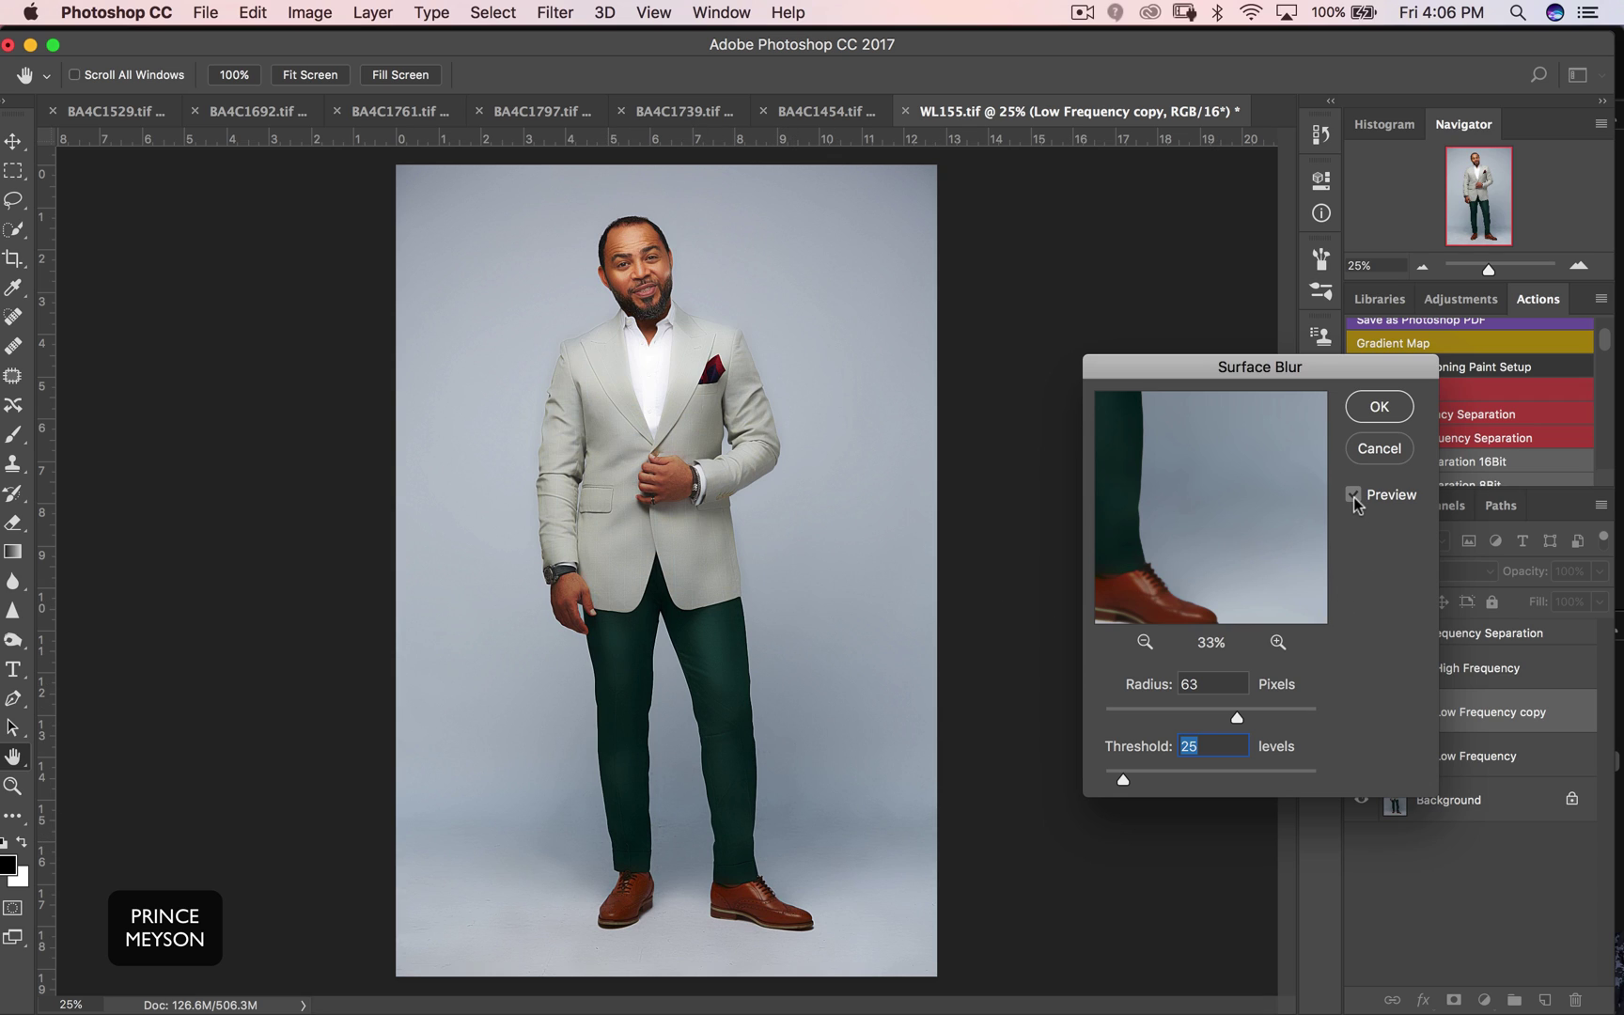
pyautogui.click(1355, 495)
pyautogui.click(1353, 496)
pyautogui.click(1354, 495)
pyautogui.click(1379, 413)
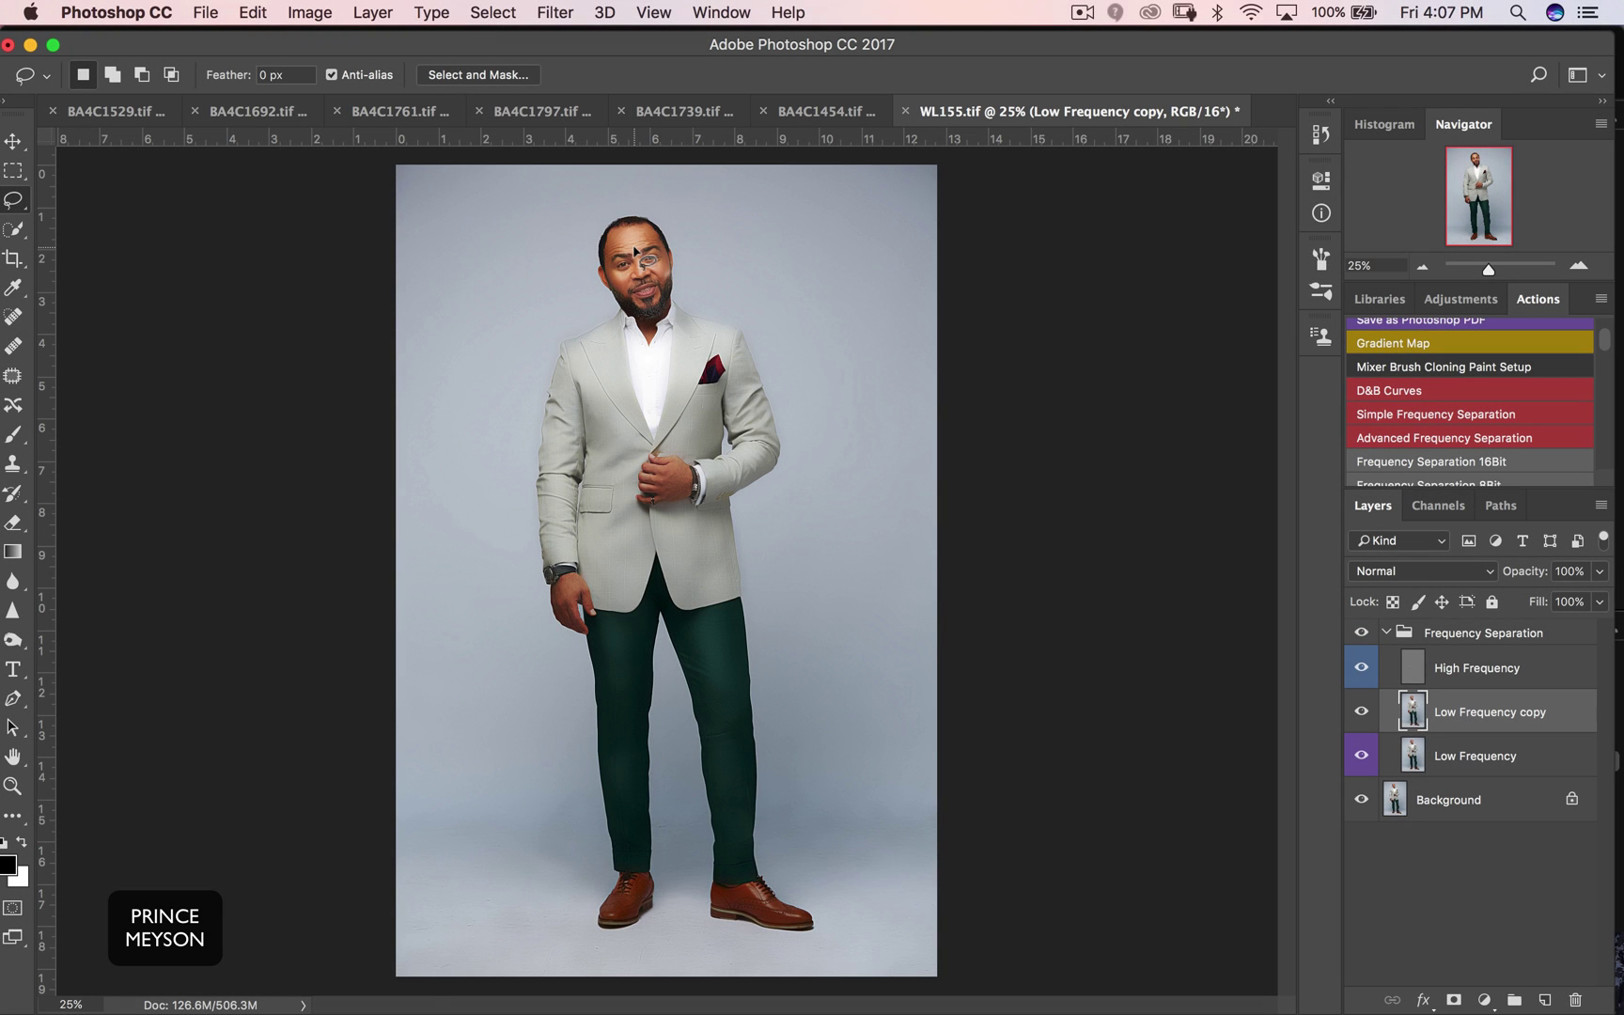
# Blend the floor and backdrop beside the trouser cuff with the Mixer Brush at size 400 on the Low Frequency copy
pyautogui.click(16, 433)
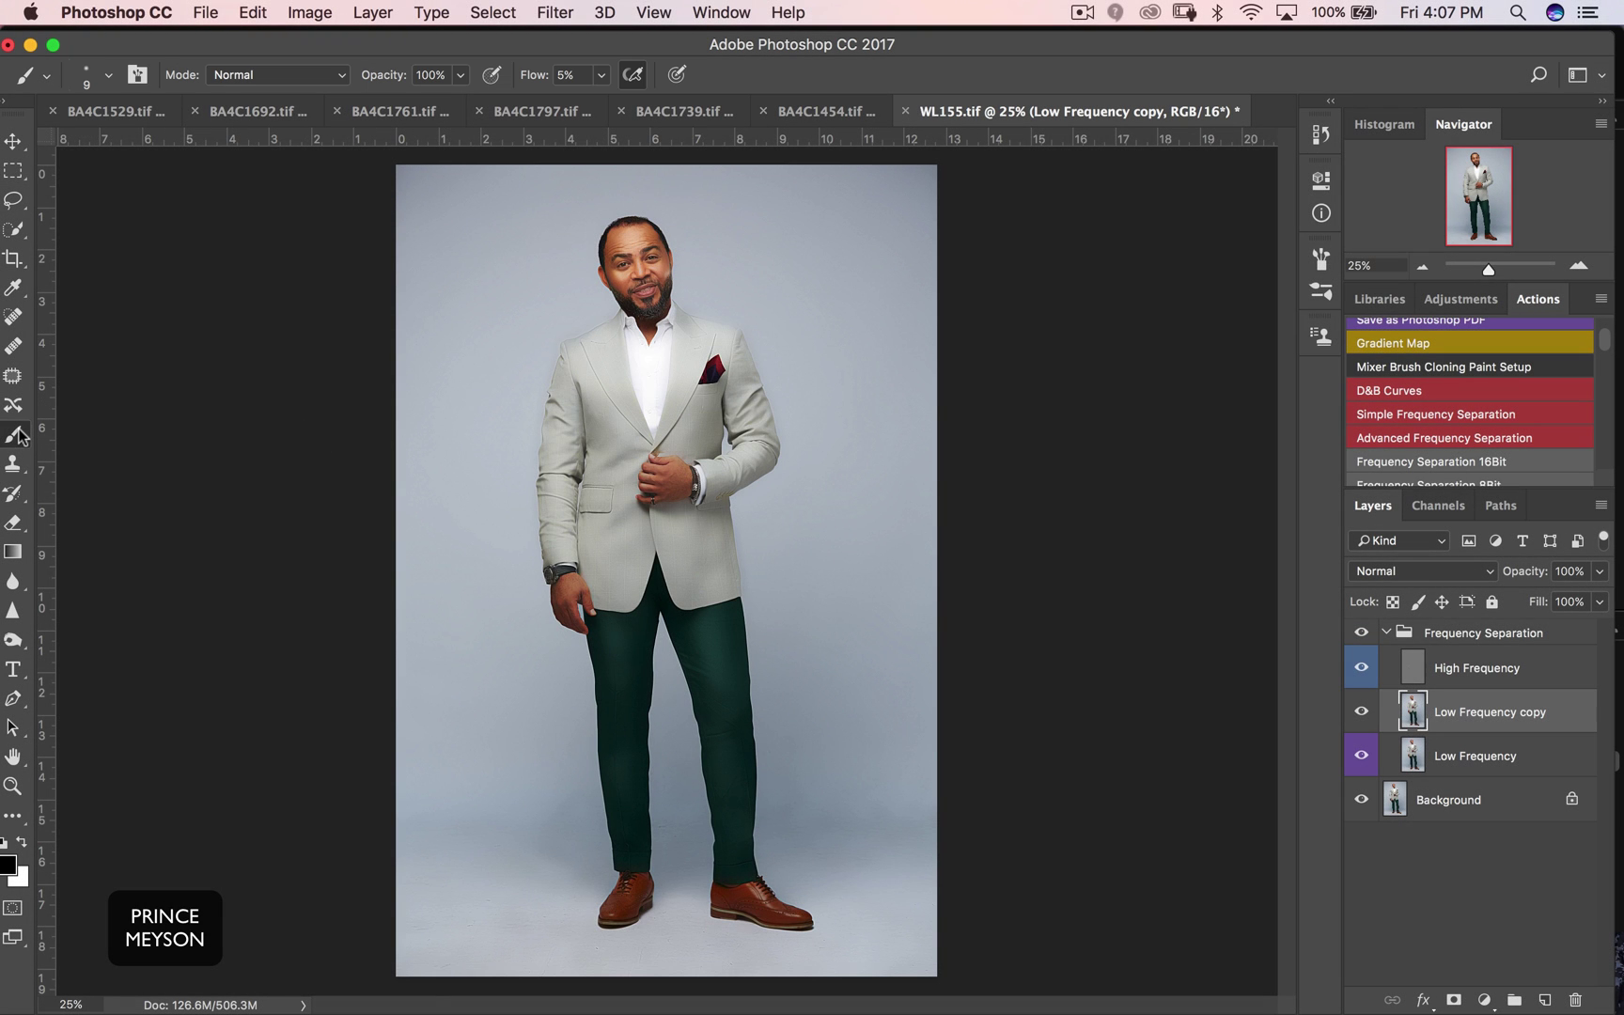
pyautogui.moveTo(18, 435); pyautogui.dragTo(62, 480)
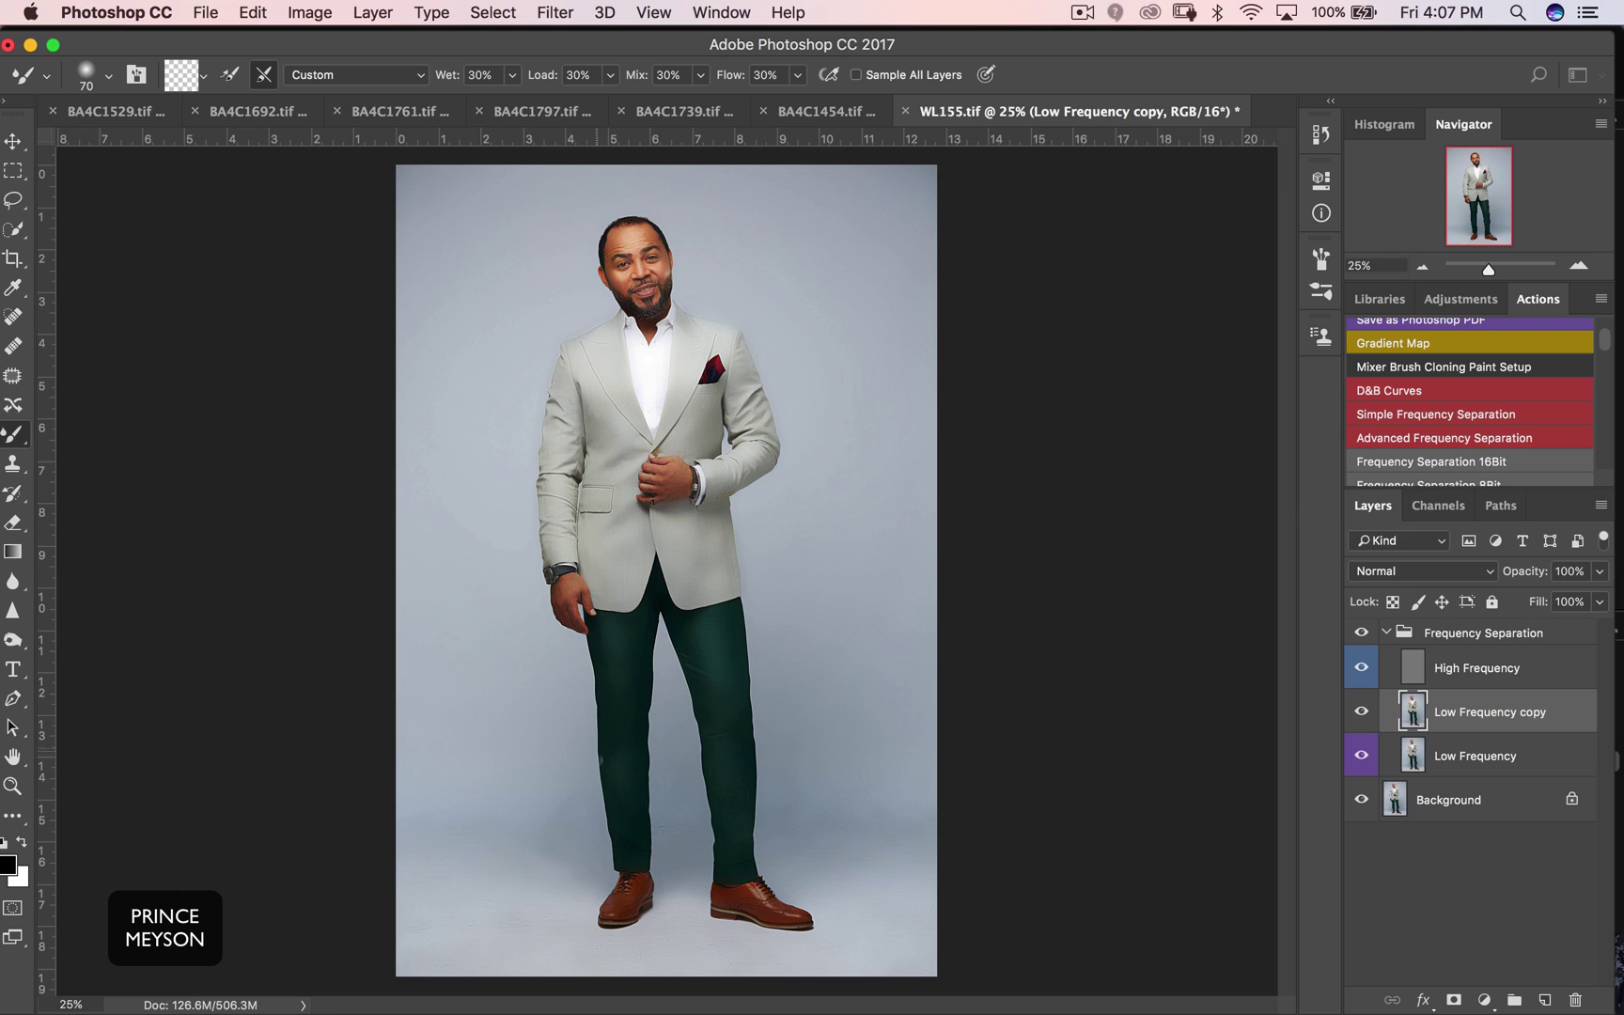
pyautogui.press(']')
pyautogui.press(']')
pyautogui.press(']')
pyautogui.press(']')
pyautogui.press(']')
pyautogui.press(']')
pyautogui.press(']')
pyautogui.press(']')
pyautogui.press(']')
pyautogui.keyDown('super'); pyautogui.click(575, 872); pyautogui.keyUp('super')
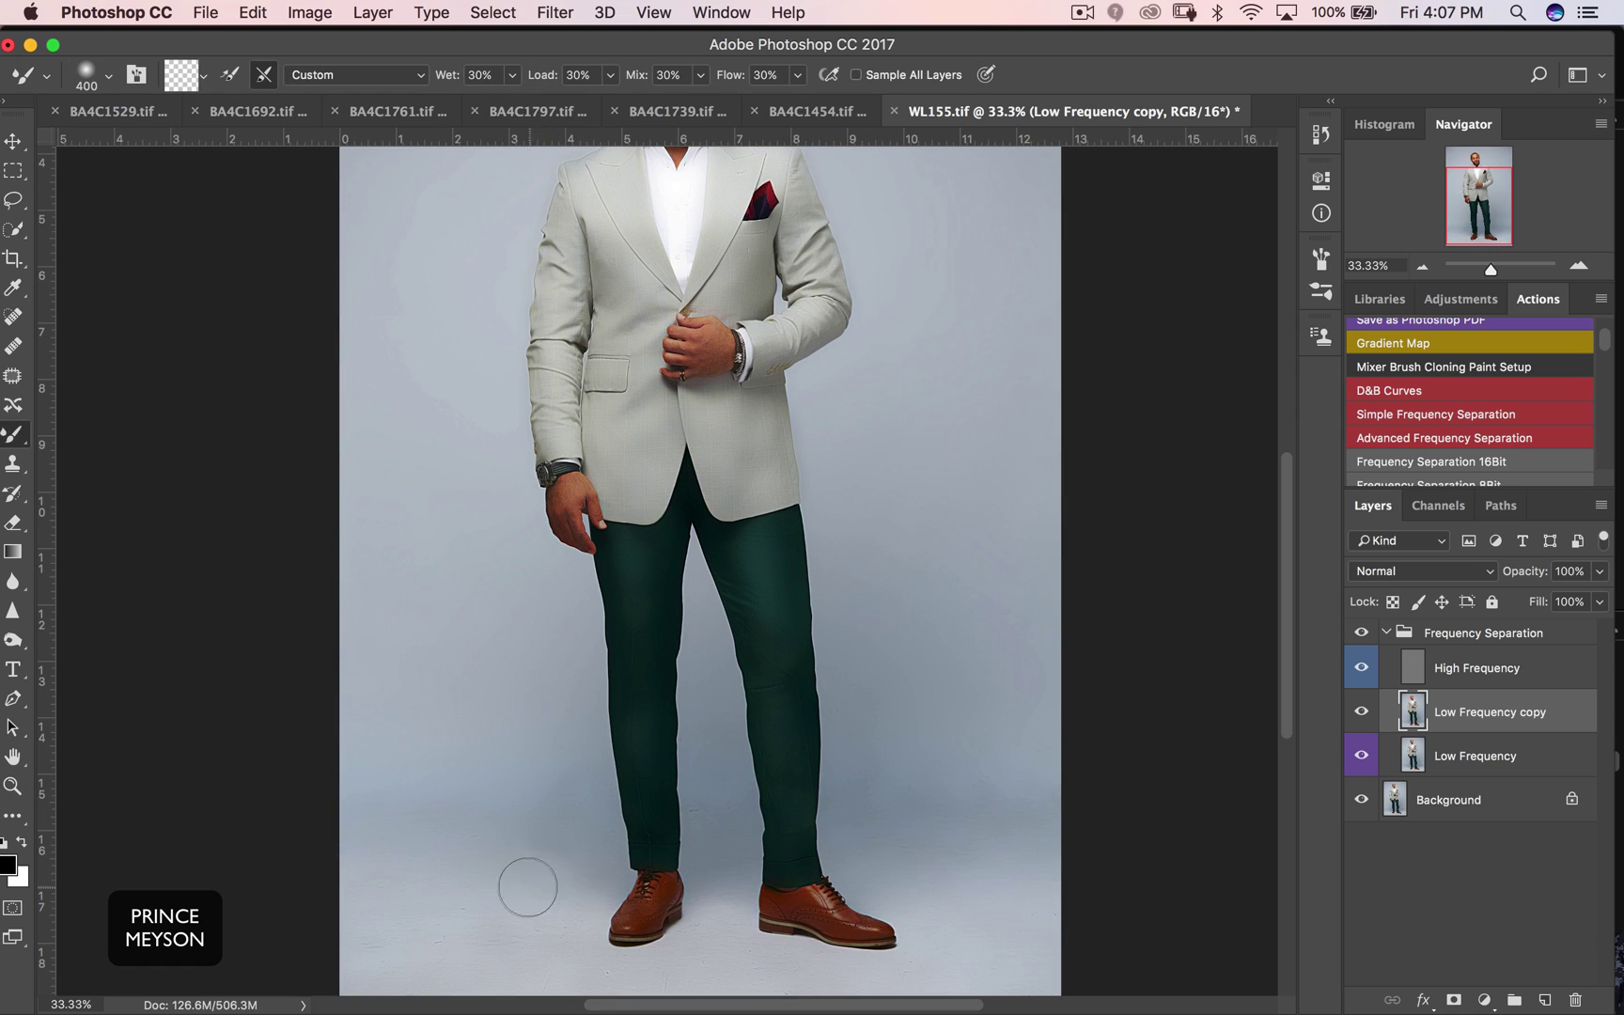
pyautogui.moveTo(528, 887)
pyautogui.mouseDown()
pyautogui.moveTo(544, 892)
pyautogui.moveTo(562, 862)
pyautogui.moveTo(533, 876)
pyautogui.moveTo(555, 801)
pyautogui.mouseUp()
pyautogui.keyDown('alt'); pyautogui.click(738, 635); pyautogui.keyUp('alt')
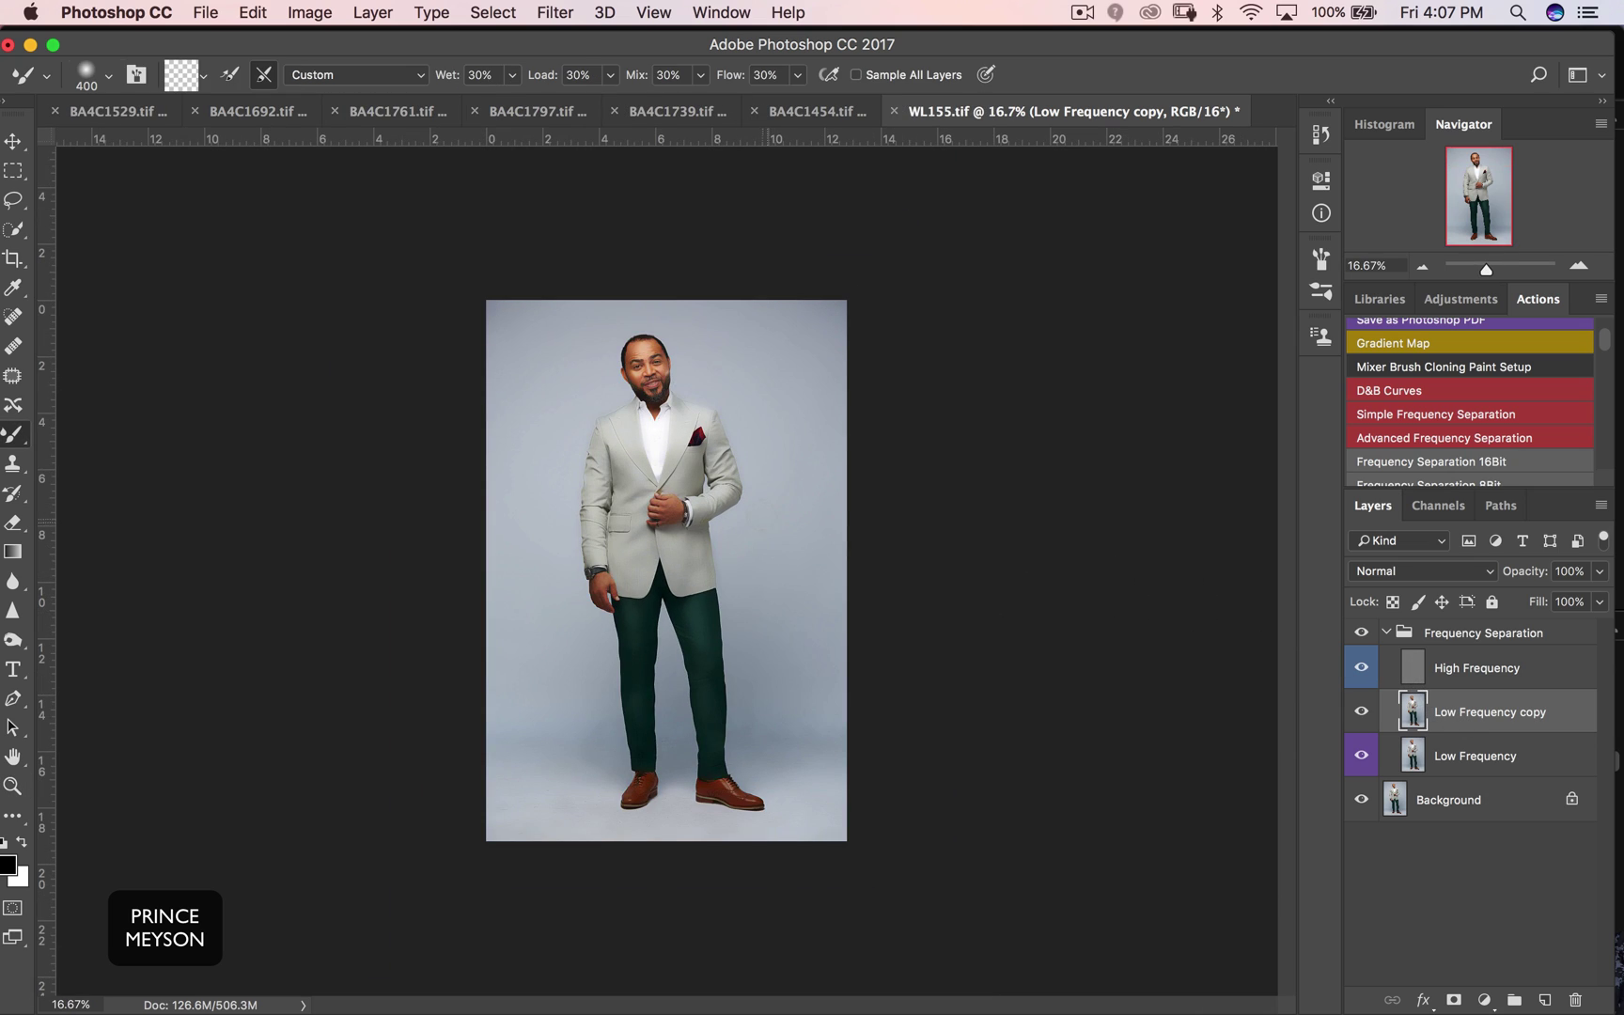
# Add a layer mask to the Low Frequency copy and invert it to black to hide the blur
pyautogui.click(1455, 999)
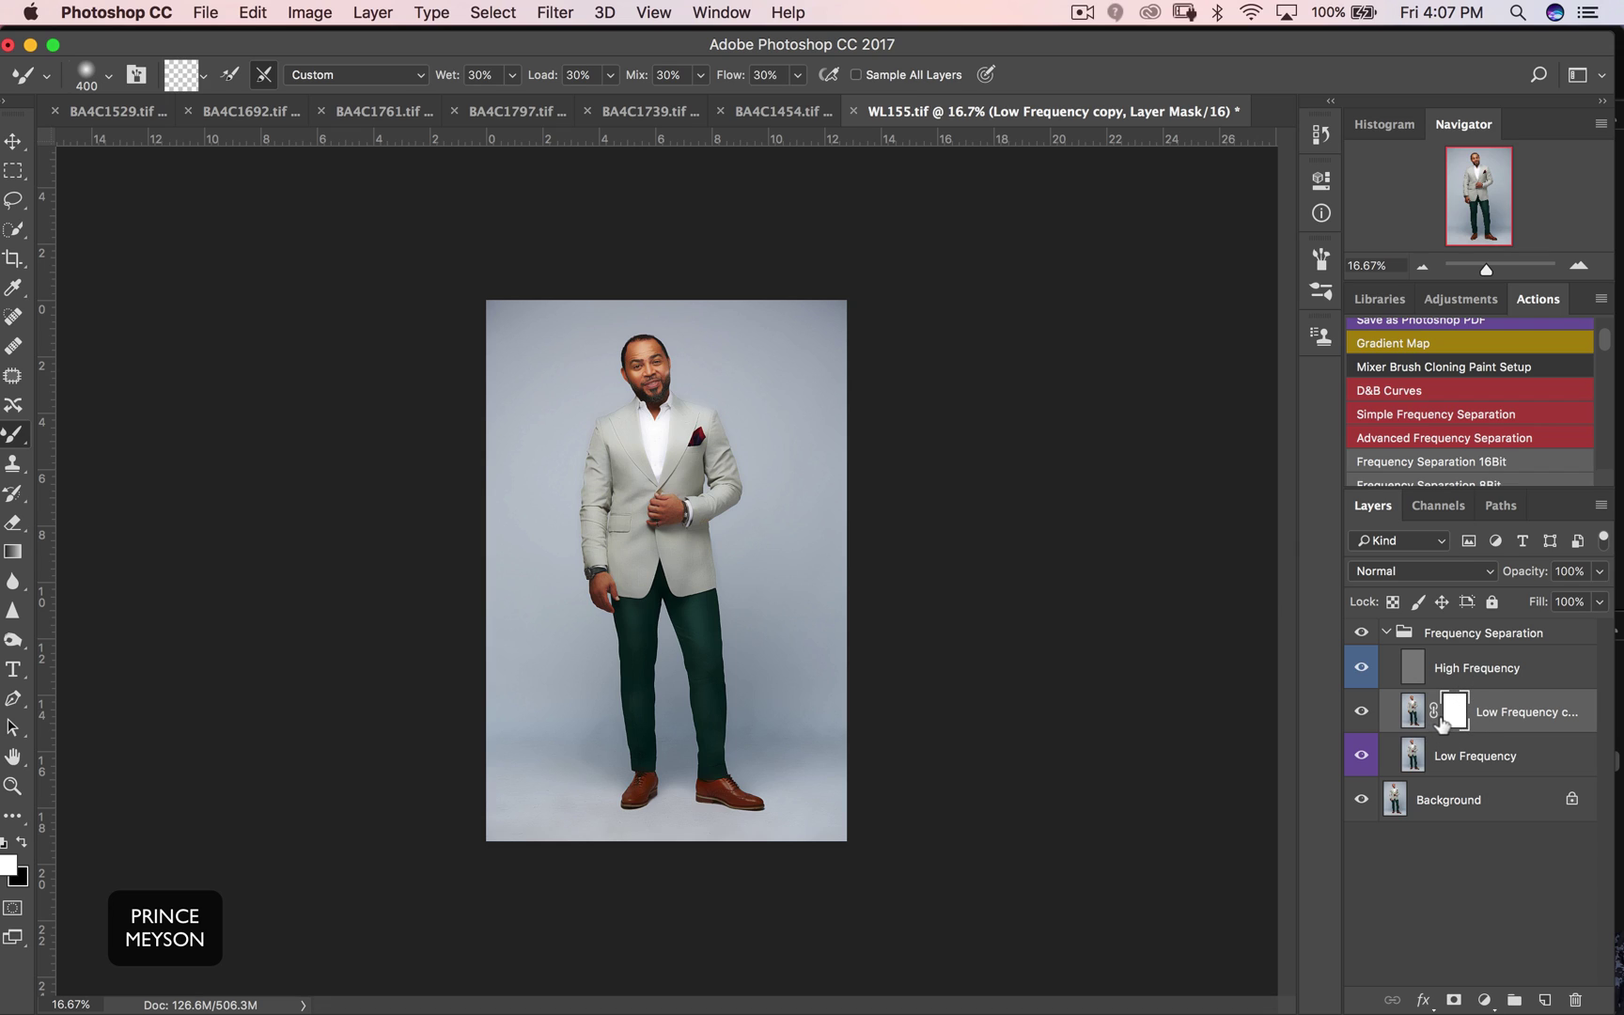
pyautogui.moveTo(1448, 729); pyautogui.dragTo(1459, 736)
pyautogui.press('super+i')
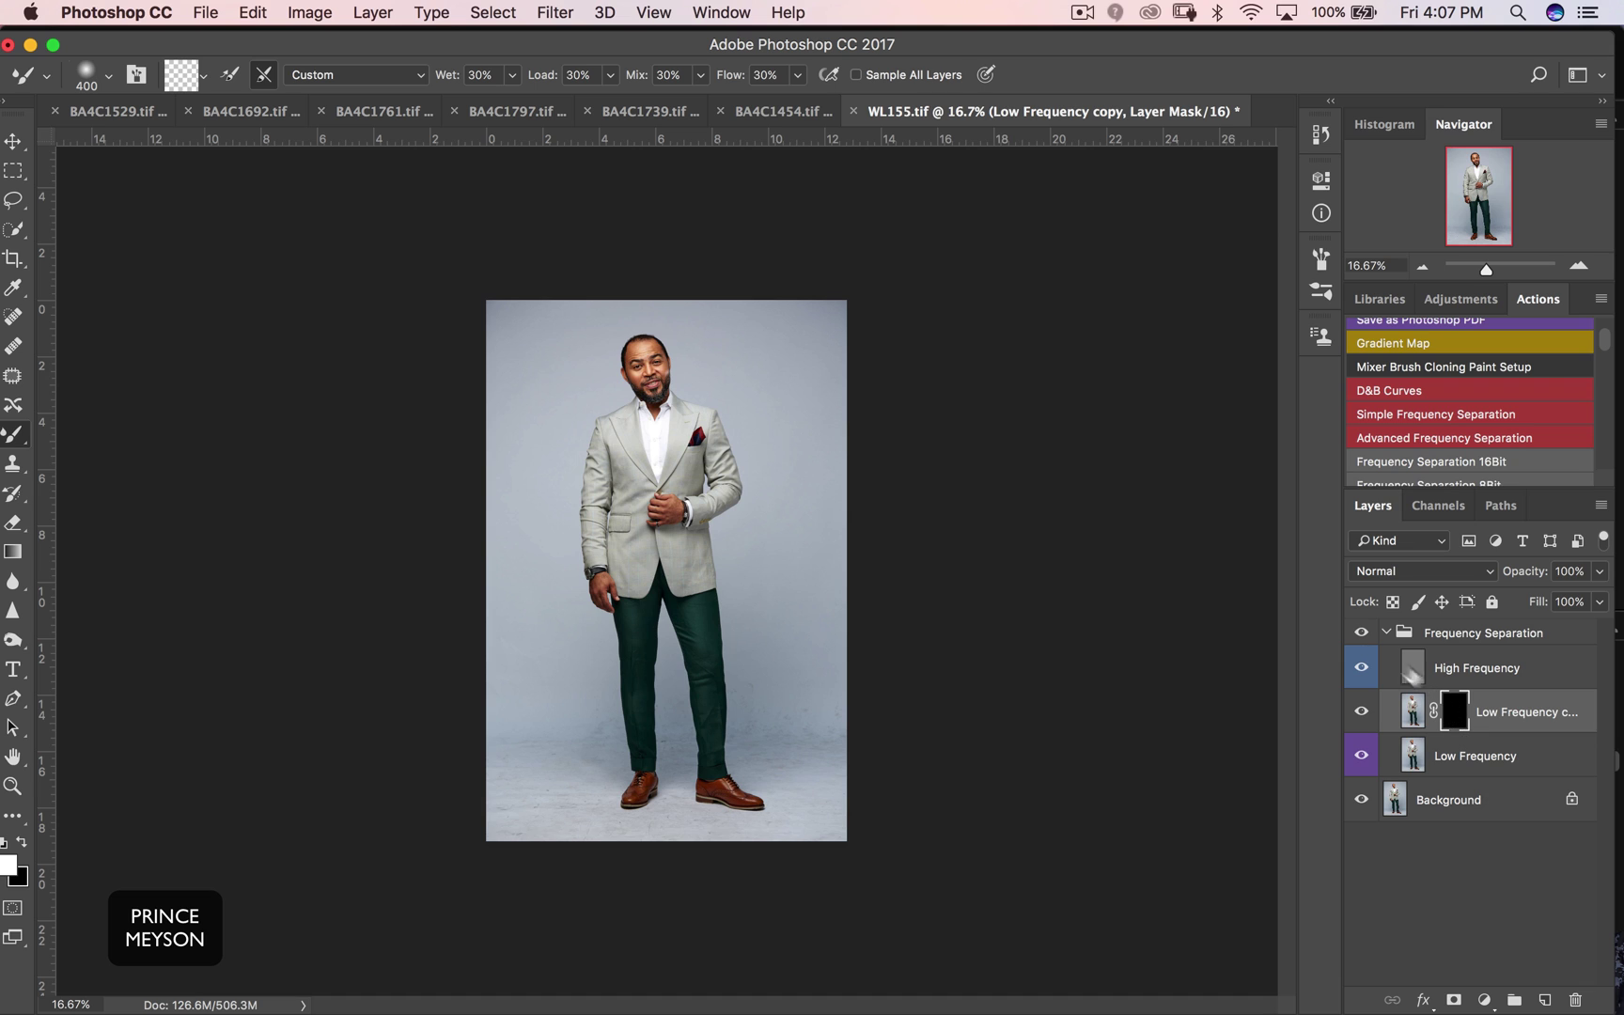
# Switch to the regular Brush with 100% flow and a soft 70-pixel tip for painting the mask
pyautogui.press('z')
pyautogui.click(690, 749)
pyautogui.press('b')
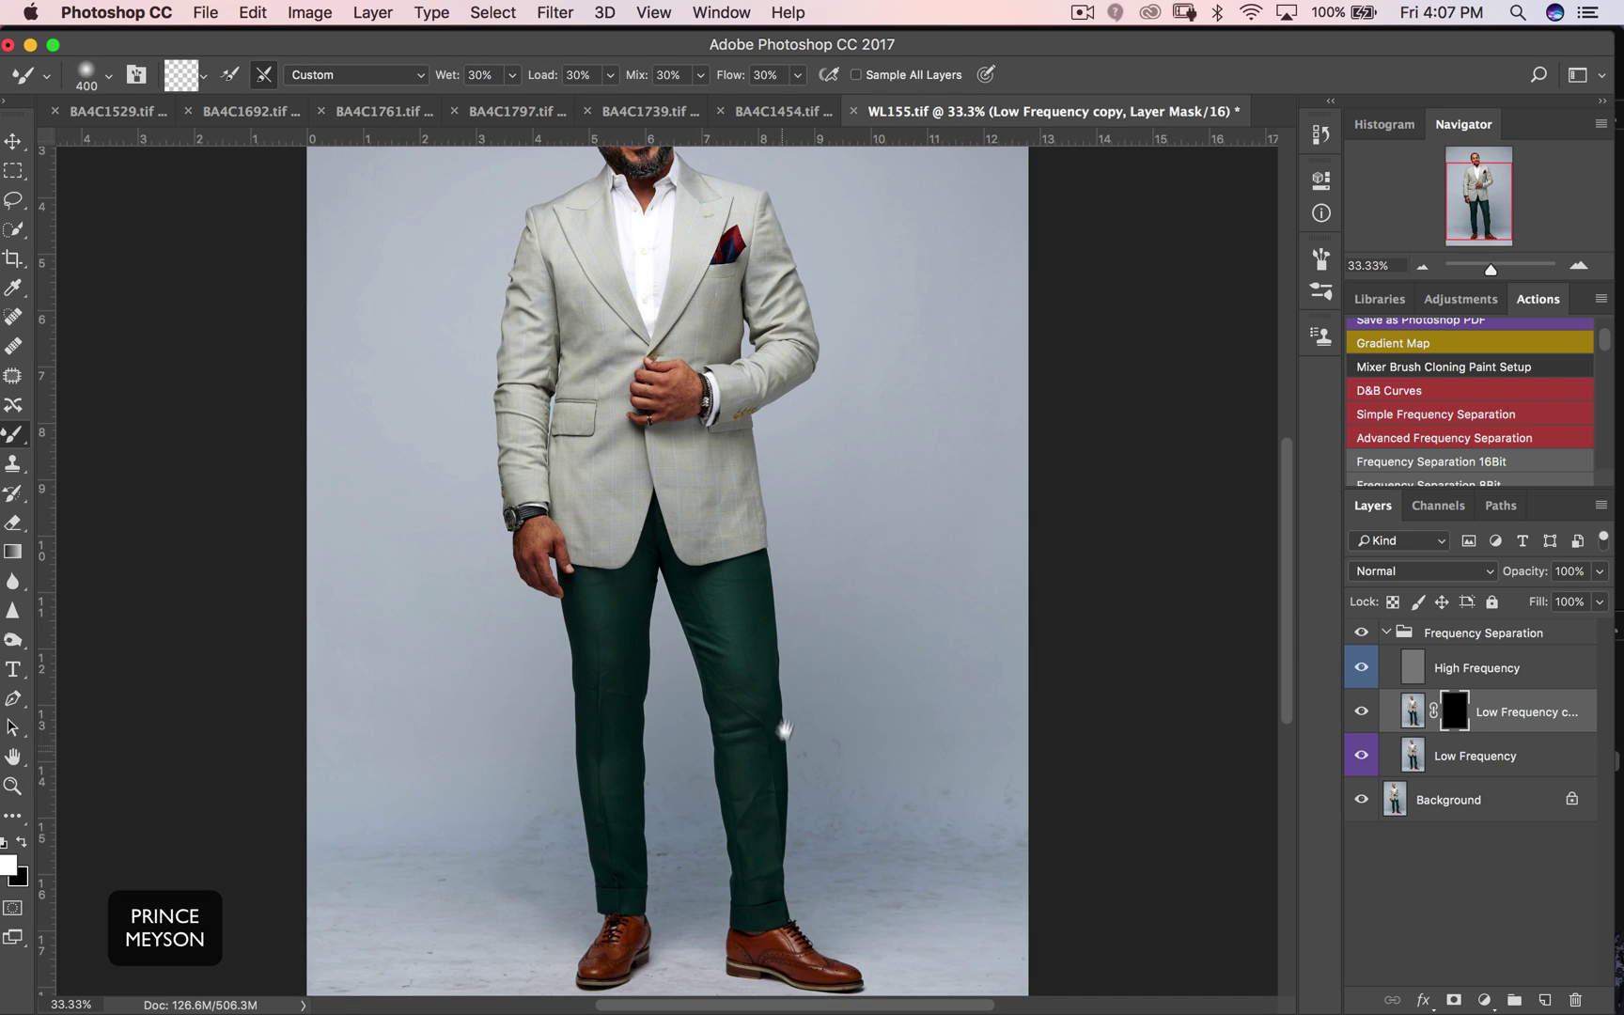
pyautogui.scroll(-5, 783, 735)
pyautogui.moveTo(5, 437); pyautogui.dragTo(73, 432)
pyautogui.moveTo(601, 74)
pyautogui.mouseDown()
pyautogui.moveTo(606, 105)
pyautogui.moveTo(833, 89)
pyautogui.mouseUp()
pyautogui.click(110, 75)
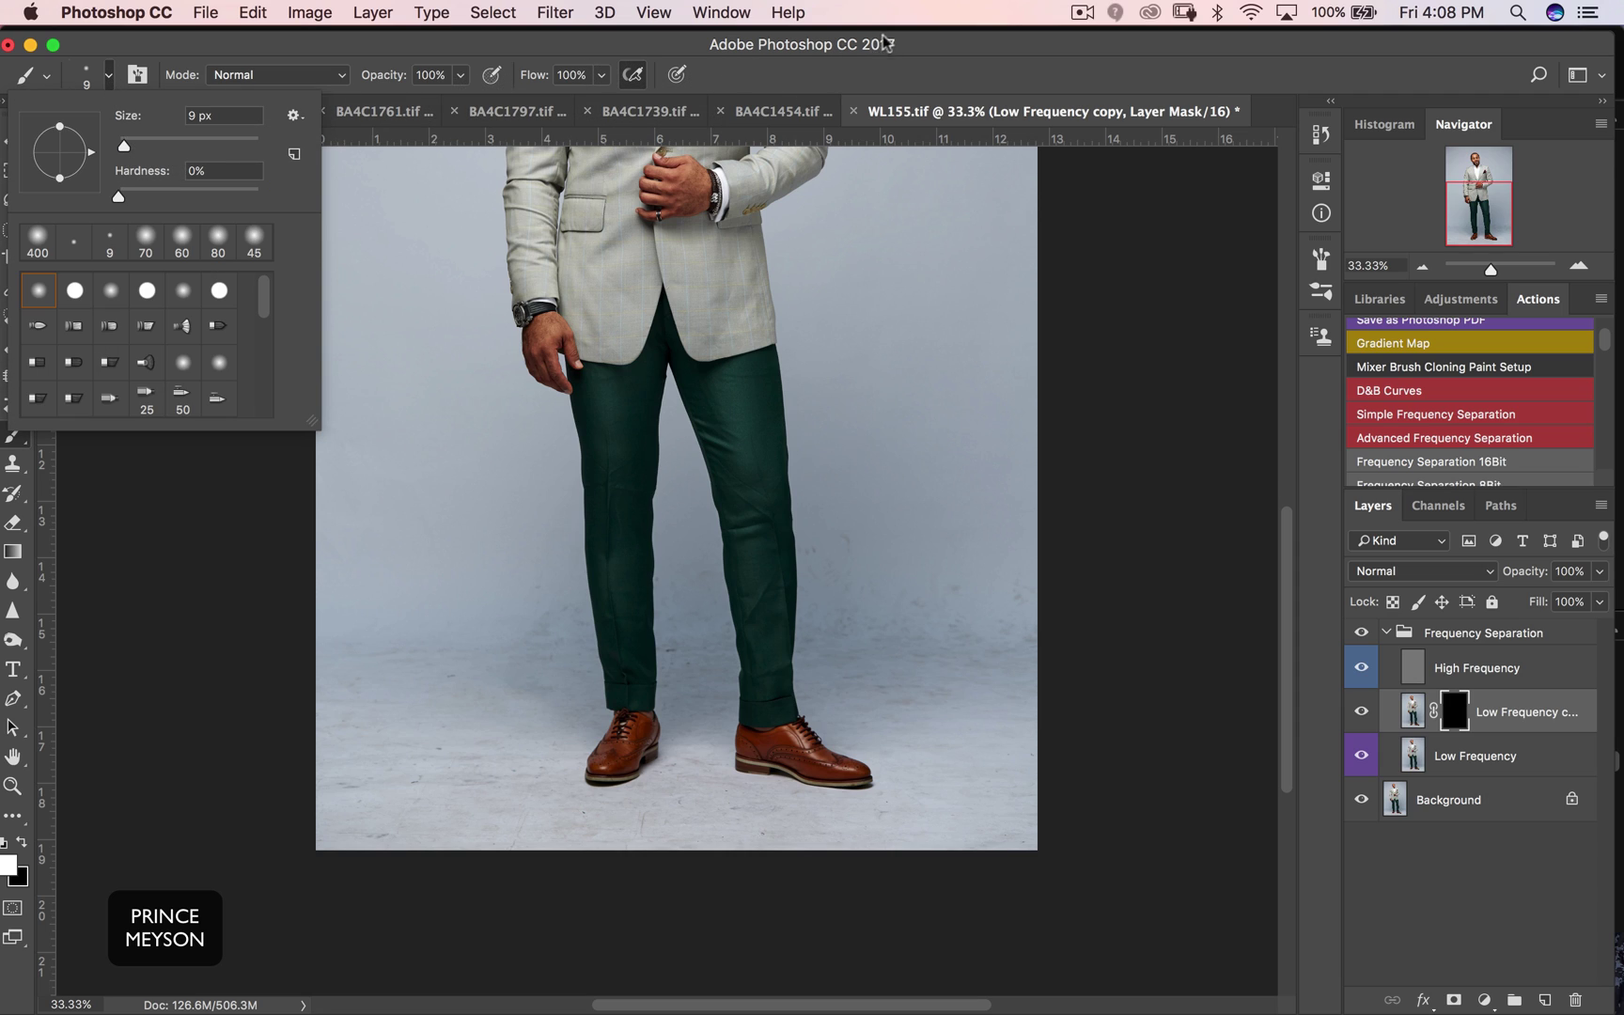
pyautogui.click(919, 76)
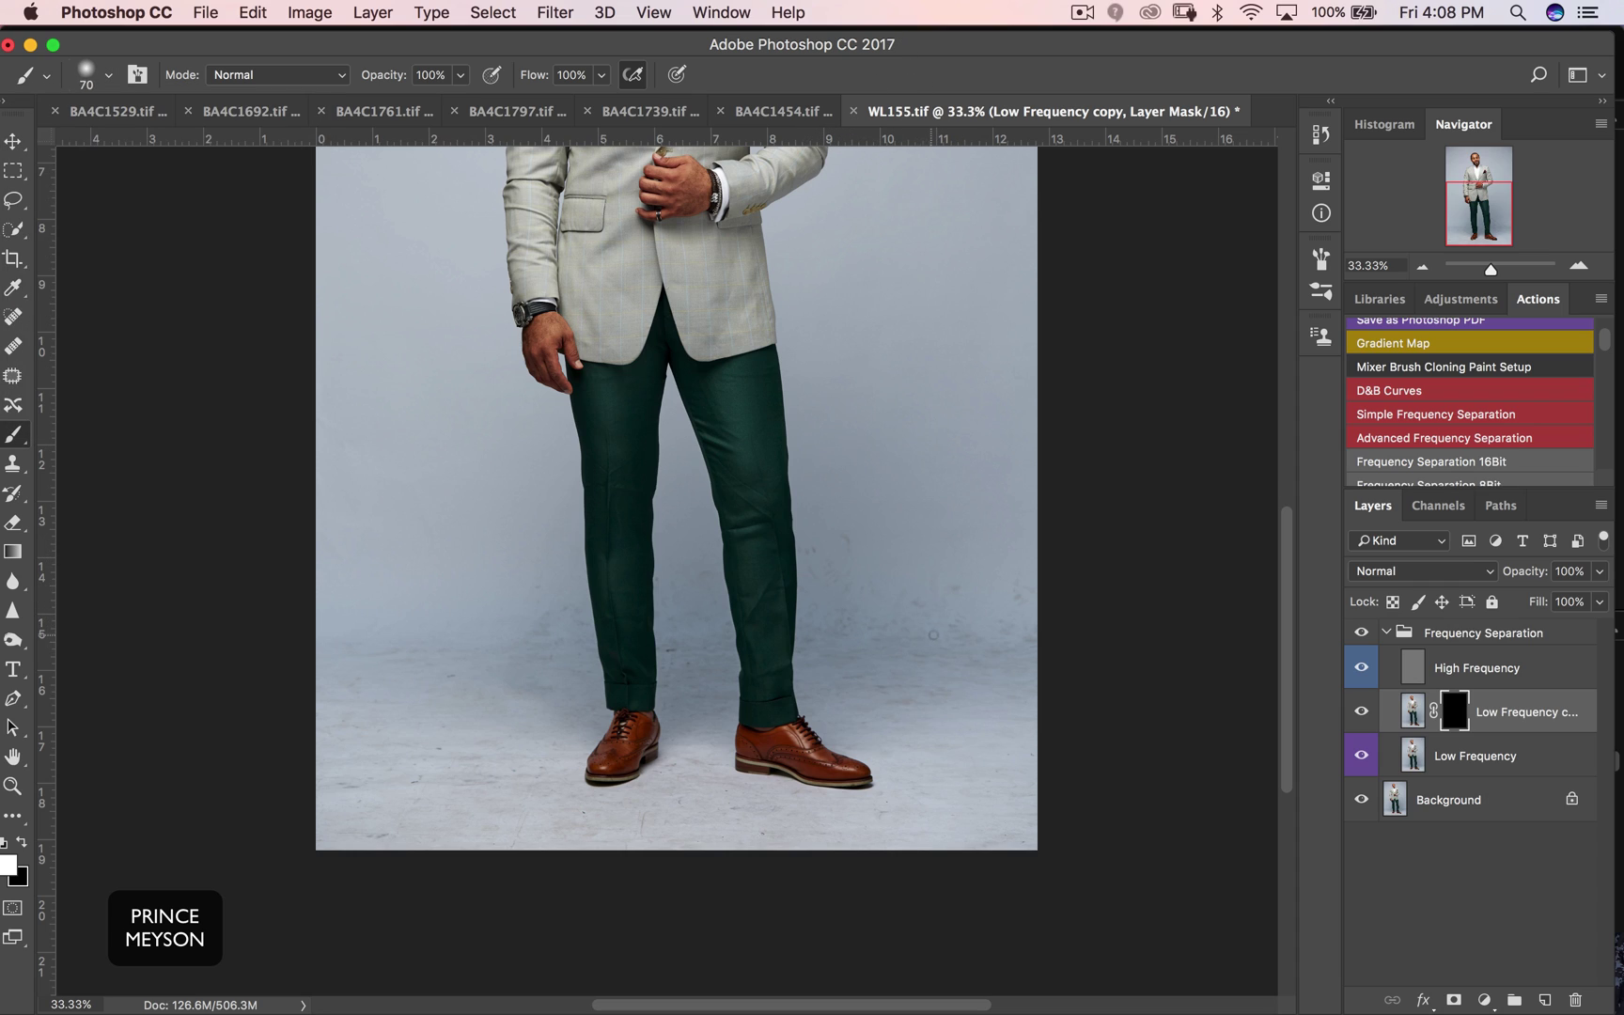
# Paint white on the mask over the floor and lower backdrop, resizing the brush to work around the trousers and shoes
pyautogui.press(']')
pyautogui.press(']')
pyautogui.press(']')
pyautogui.press(']')
pyautogui.press(']')
pyautogui.press(']')
pyautogui.press(']')
pyautogui.moveTo(956, 850); pyautogui.dragTo(978, 798)
pyautogui.press('[')
pyautogui.press('[')
pyautogui.press('[')
pyautogui.moveTo(955, 662); pyautogui.dragTo(943, 657)
pyautogui.press(']')
pyautogui.press(']')
pyautogui.press(']')
pyautogui.press(']')
pyautogui.press('[')
pyautogui.press('[')
pyautogui.press('[')
pyautogui.press('[')
pyautogui.press(']')
pyautogui.press(']')
pyautogui.press('[')
pyautogui.press('[')
pyautogui.press('[')
pyautogui.click(678, 782)
pyautogui.press('[')
pyautogui.press(']')
pyautogui.press(']')
pyautogui.press('[')
pyautogui.press('[')
pyautogui.press('[')
pyautogui.press(']')
pyautogui.press(']')
pyautogui.press(']')
pyautogui.press(']')
pyautogui.press(']')
pyautogui.press(']')
pyautogui.press('[')
pyautogui.press('[')
pyautogui.press('[')
pyautogui.press('[')
pyautogui.press('[')
pyautogui.press('[')
pyautogui.press('[')
pyautogui.press('[')
pyautogui.press(']')
pyautogui.press(']')
pyautogui.press(']')
pyautogui.press(']')
pyautogui.press(']')
pyautogui.press(']')
pyautogui.press(']')
pyautogui.press('[')
pyautogui.press('[')
pyautogui.press('[')
pyautogui.press('[')
pyautogui.press(']')
pyautogui.press(']')
pyautogui.press('[')
pyautogui.press(']')
pyautogui.press(']')
pyautogui.press(']')
pyautogui.press(']')
pyautogui.press(']')
pyautogui.press(']')
# Check the masked backdrop on the full-length image, and target the Low Frequency copy's image instead of its mask
pyautogui.press('z')
pyautogui.keyDown('alt'); pyautogui.click(686, 607); pyautogui.keyUp('alt')
pyautogui.keyDown('alt'); pyautogui.click(686, 607); pyautogui.keyUp('alt')
pyautogui.keyDown('alt'); pyautogui.click(686, 607); pyautogui.keyUp('alt')
pyautogui.keyDown('alt'); pyautogui.click(686, 607); pyautogui.keyUp('alt')
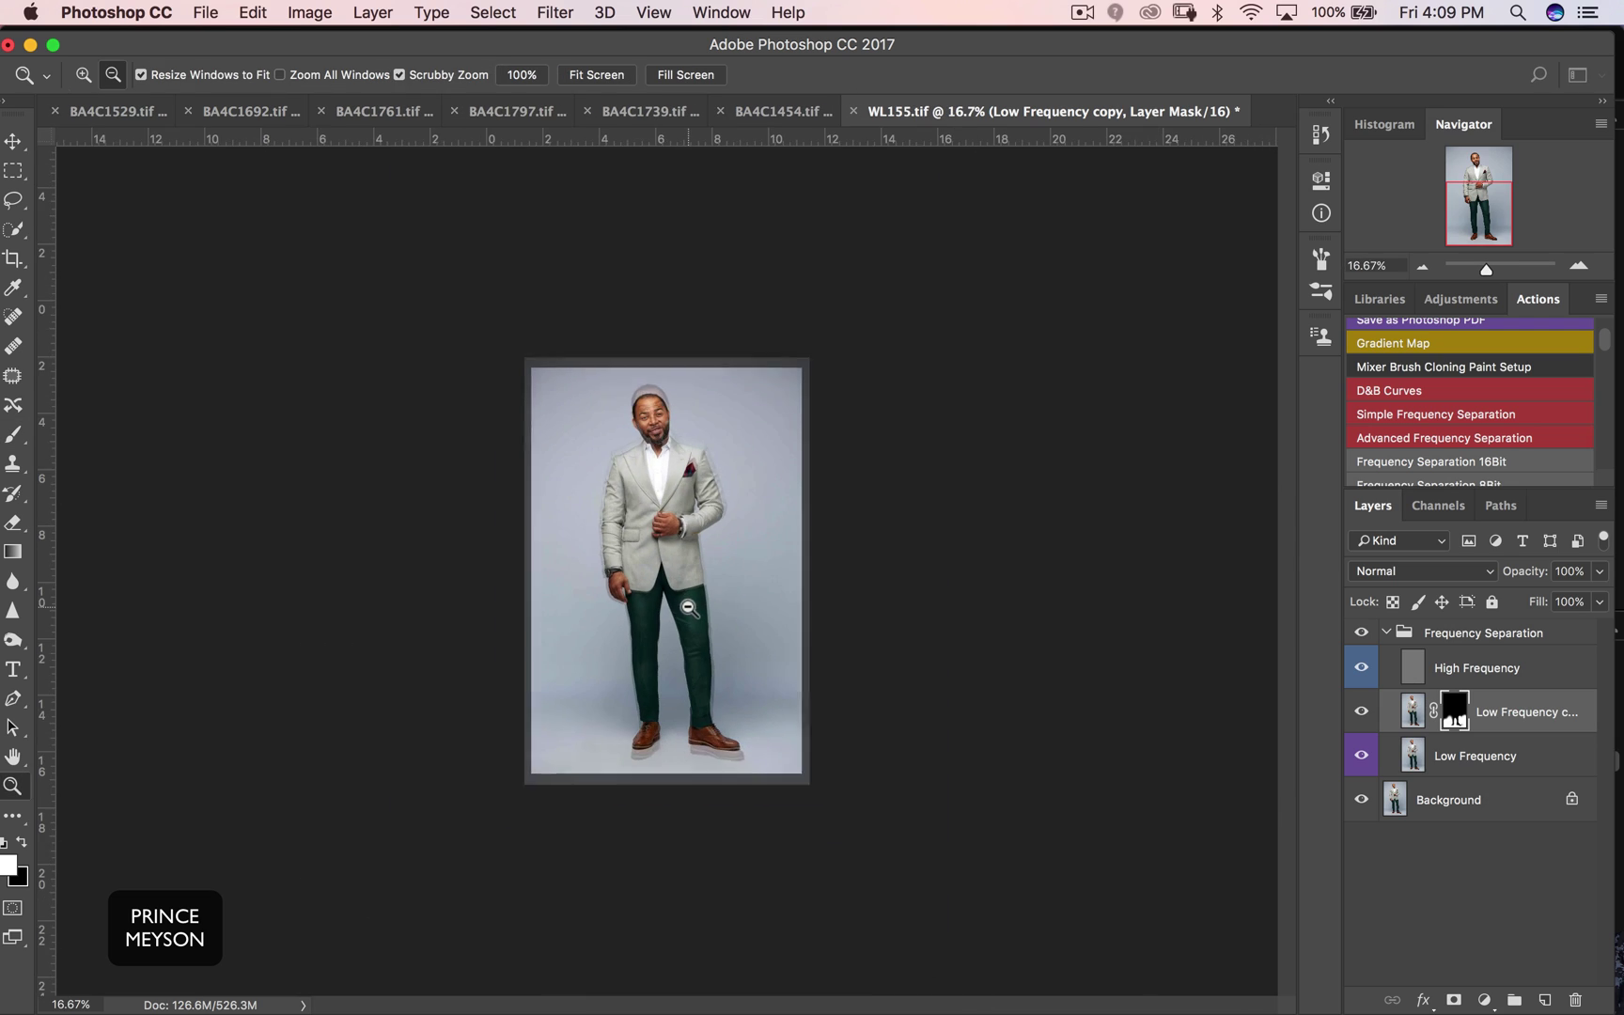
pyautogui.press('b')
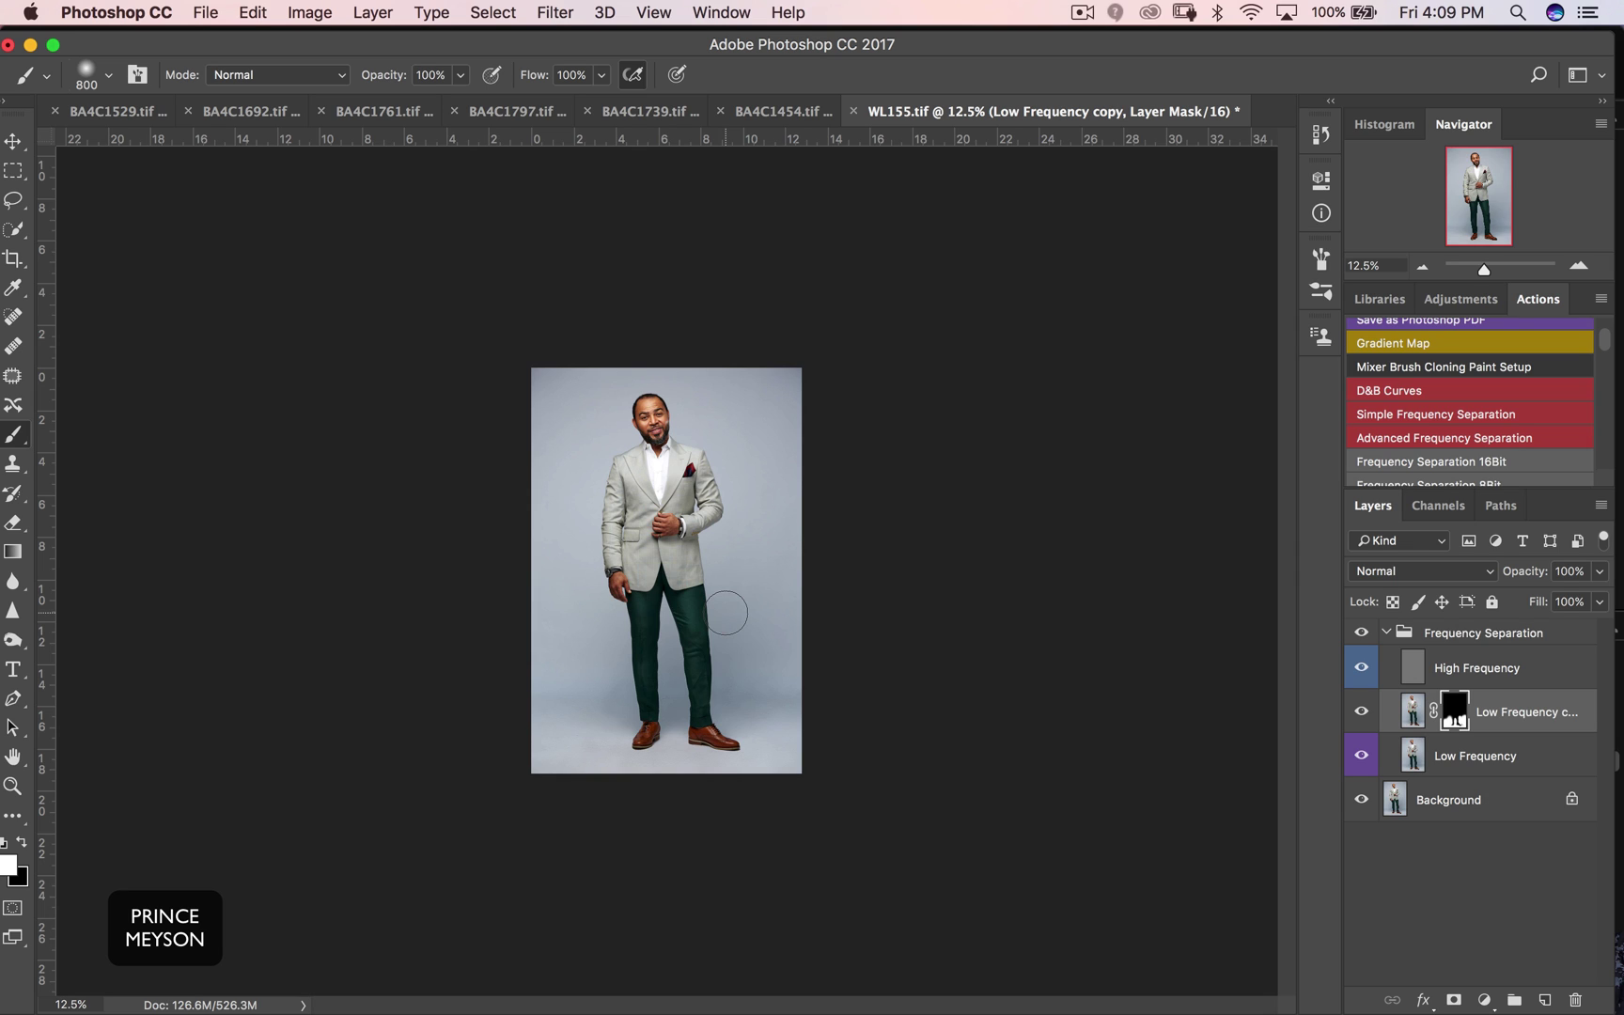
pyautogui.press('z')
pyautogui.click(644, 737)
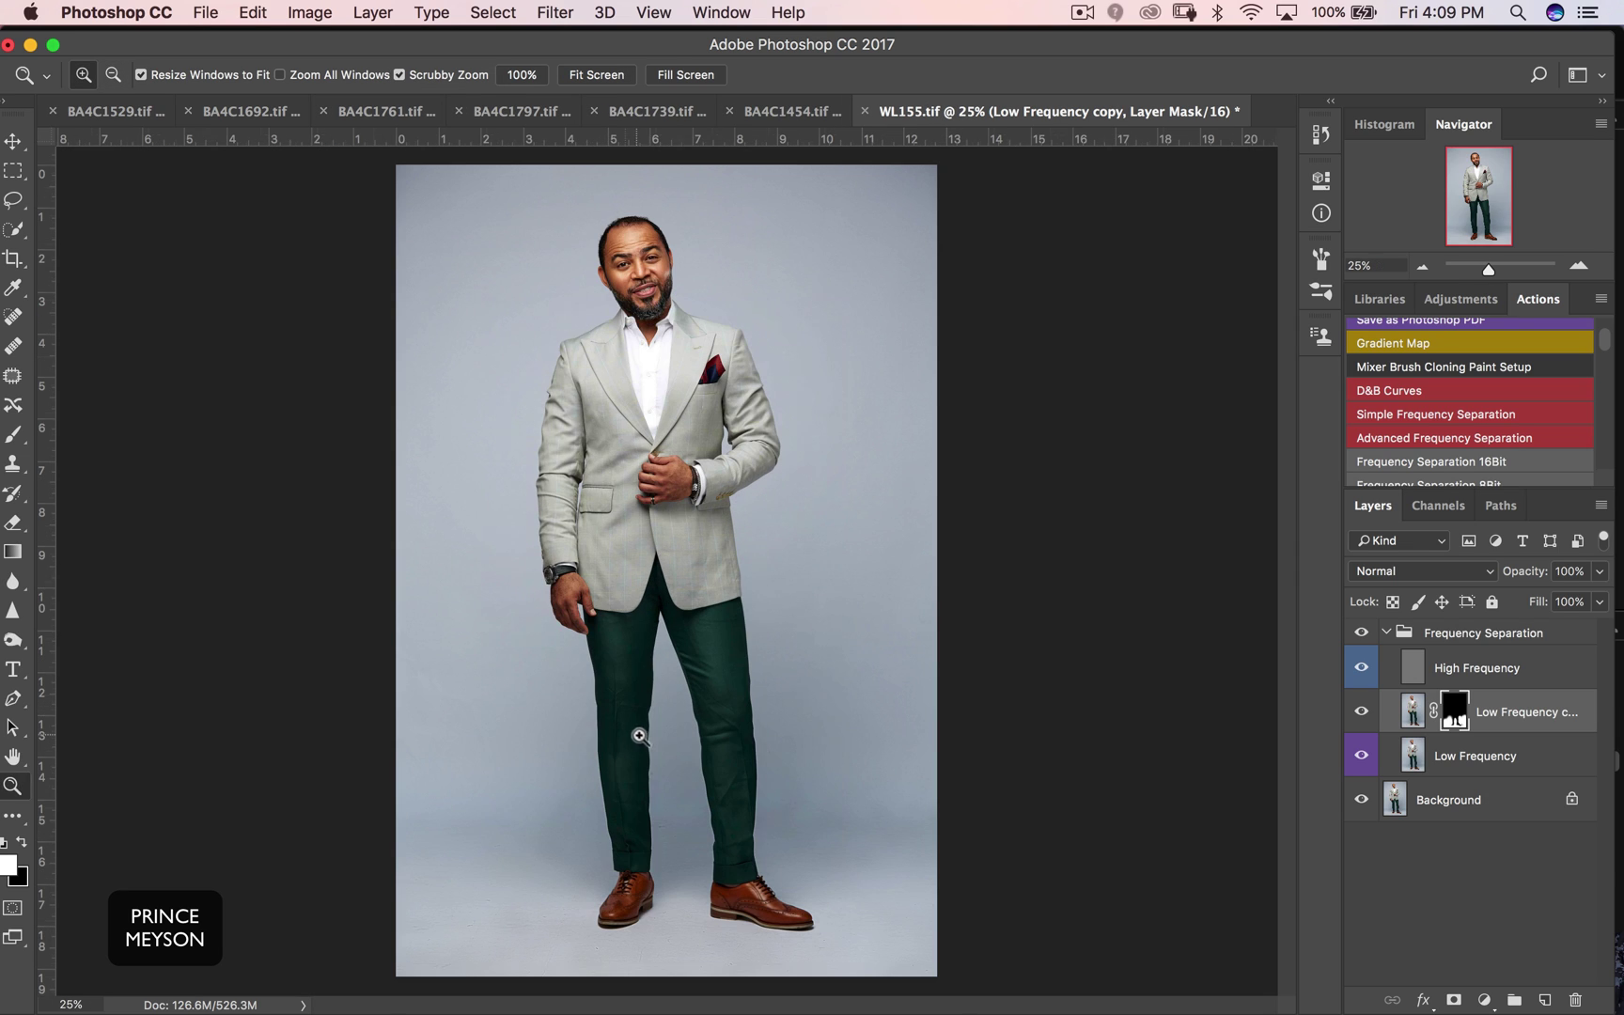
pyautogui.press('b')
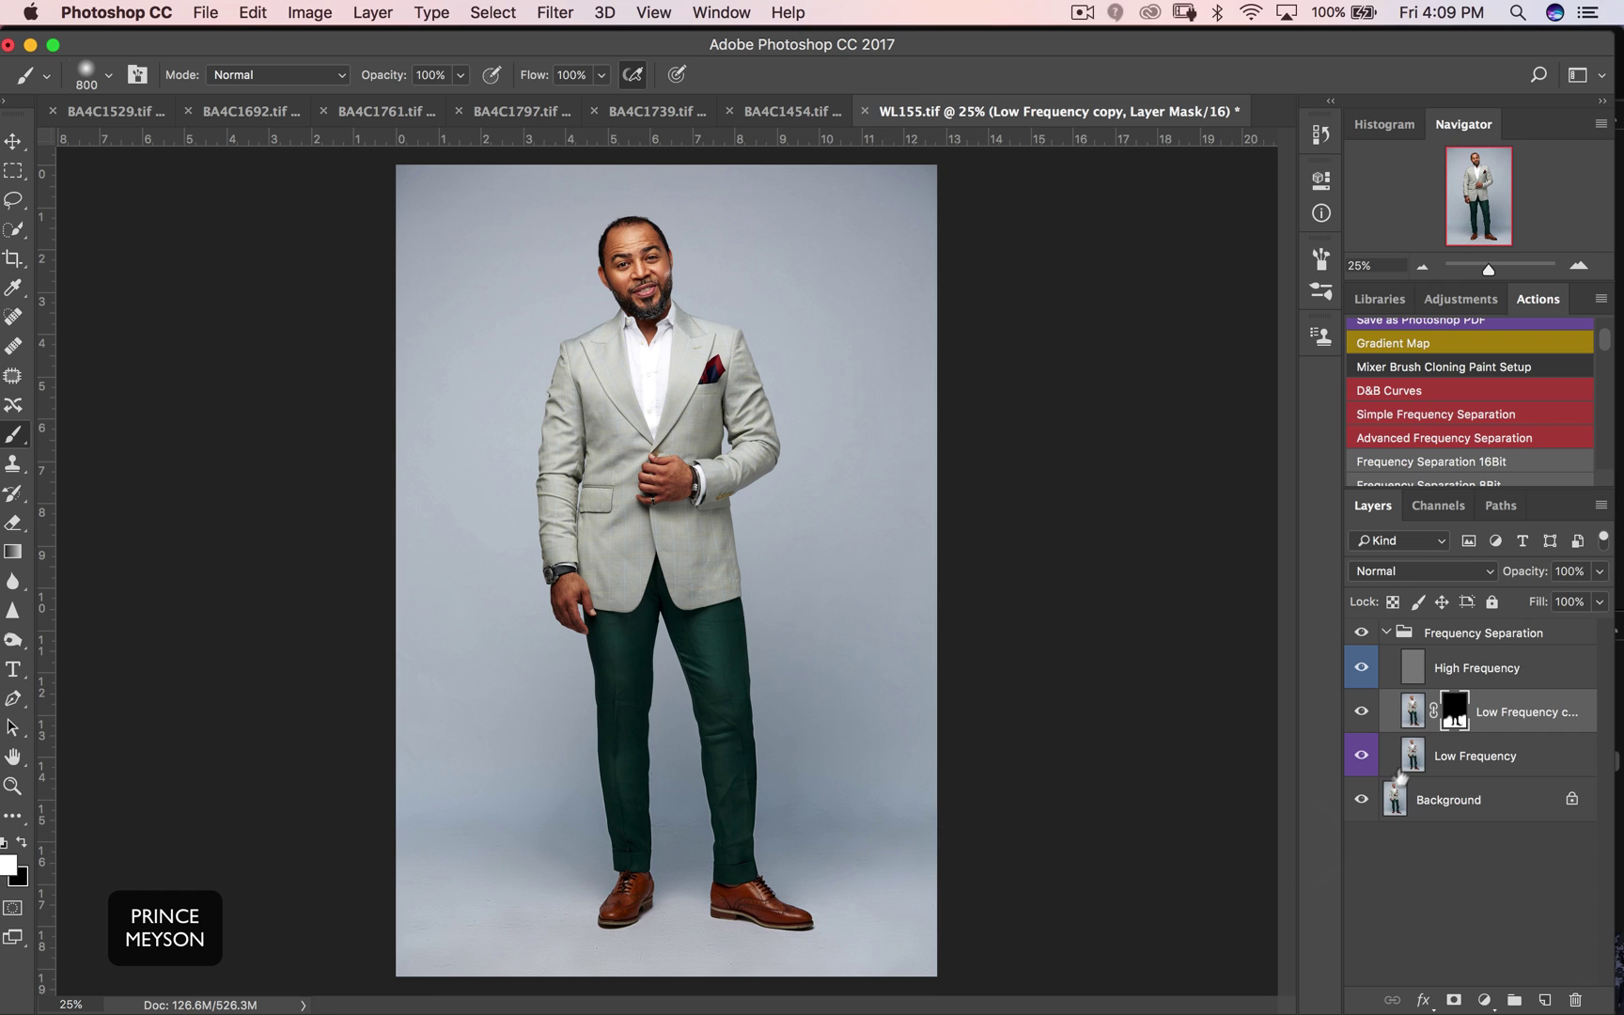
pyautogui.click(1412, 714)
pyautogui.press('x')
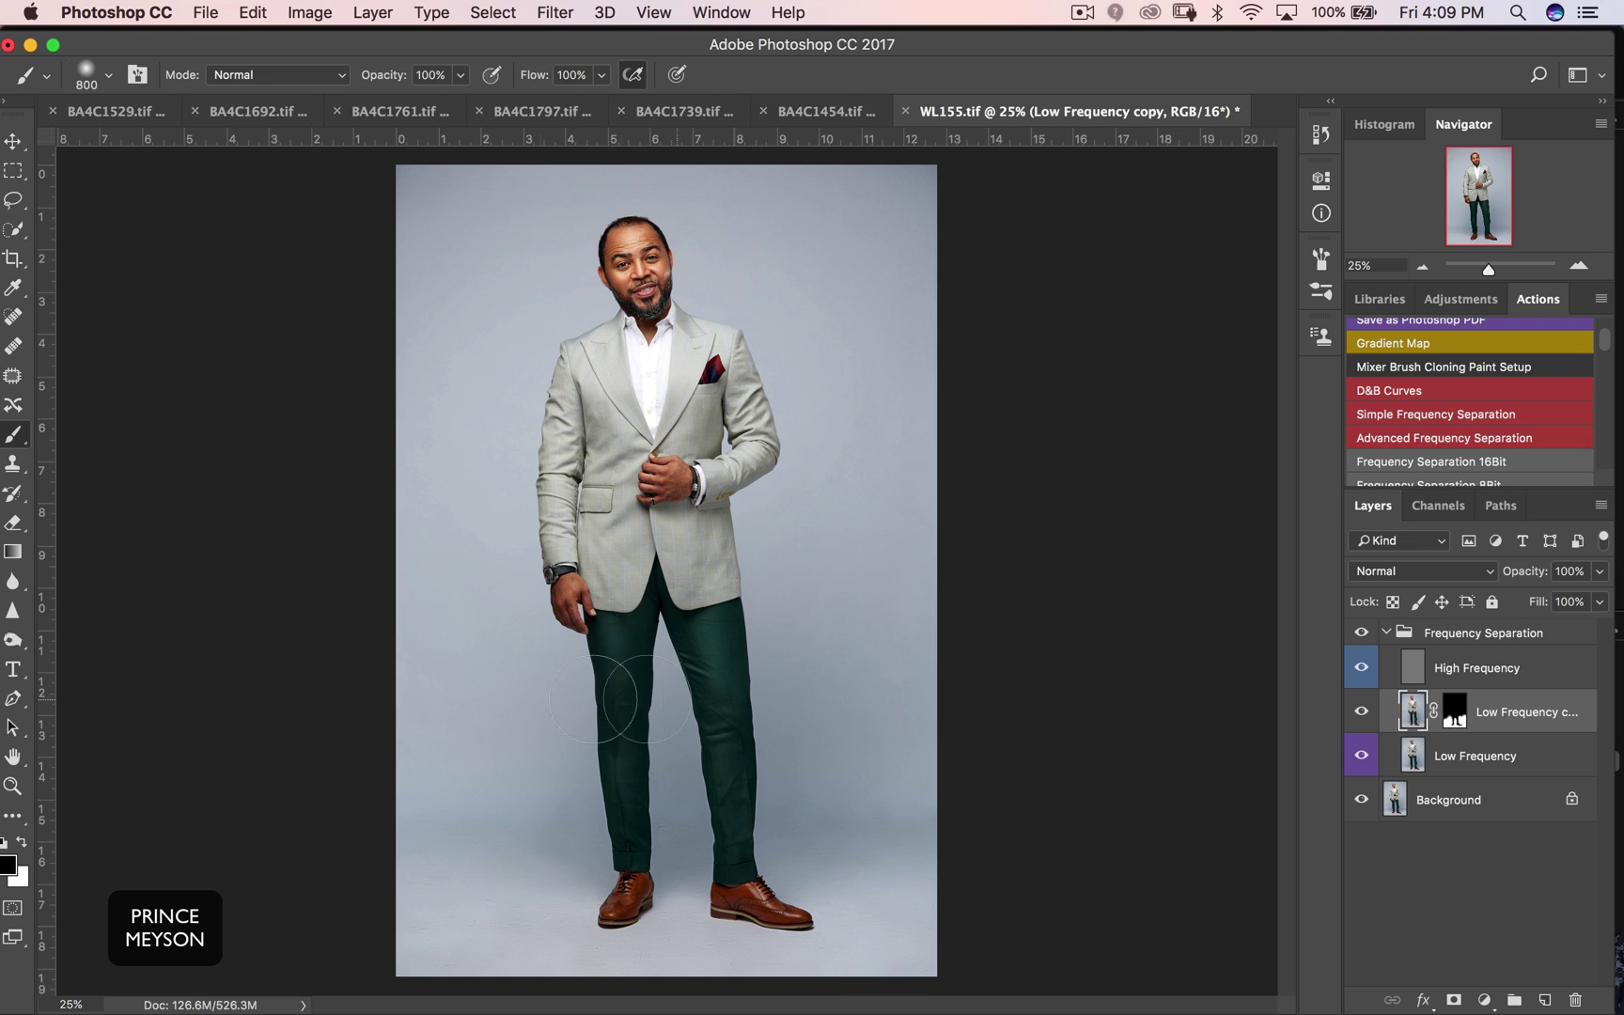
pyautogui.click(870, 846)
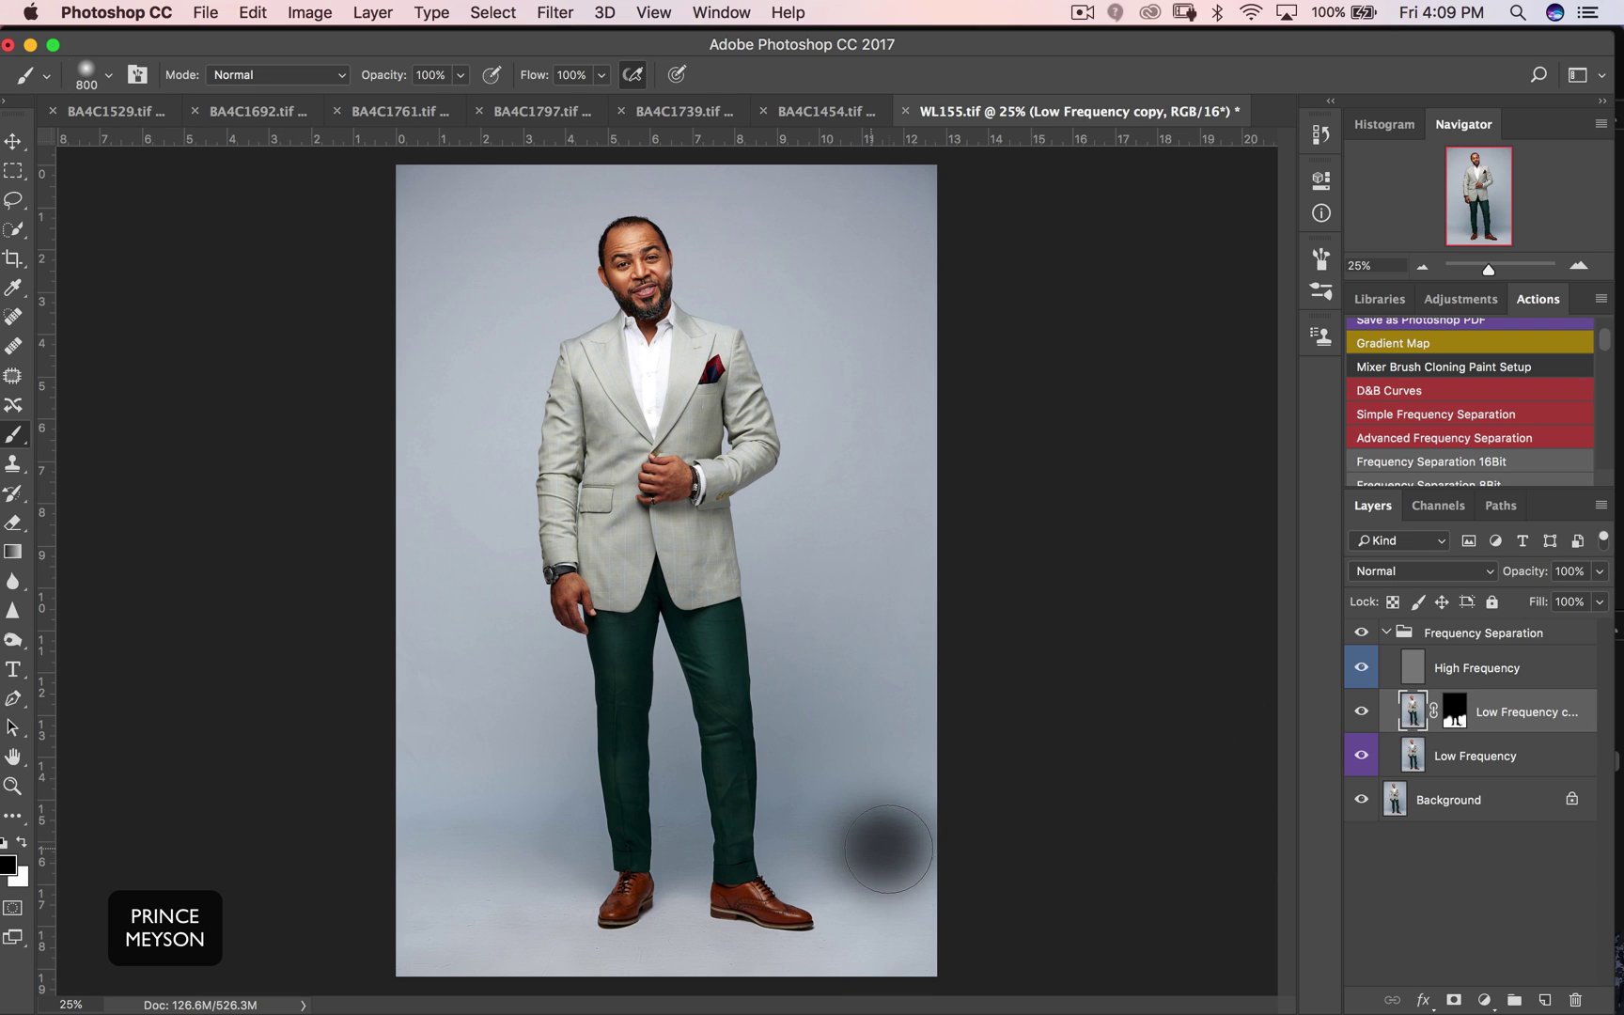
pyautogui.press('super+z')
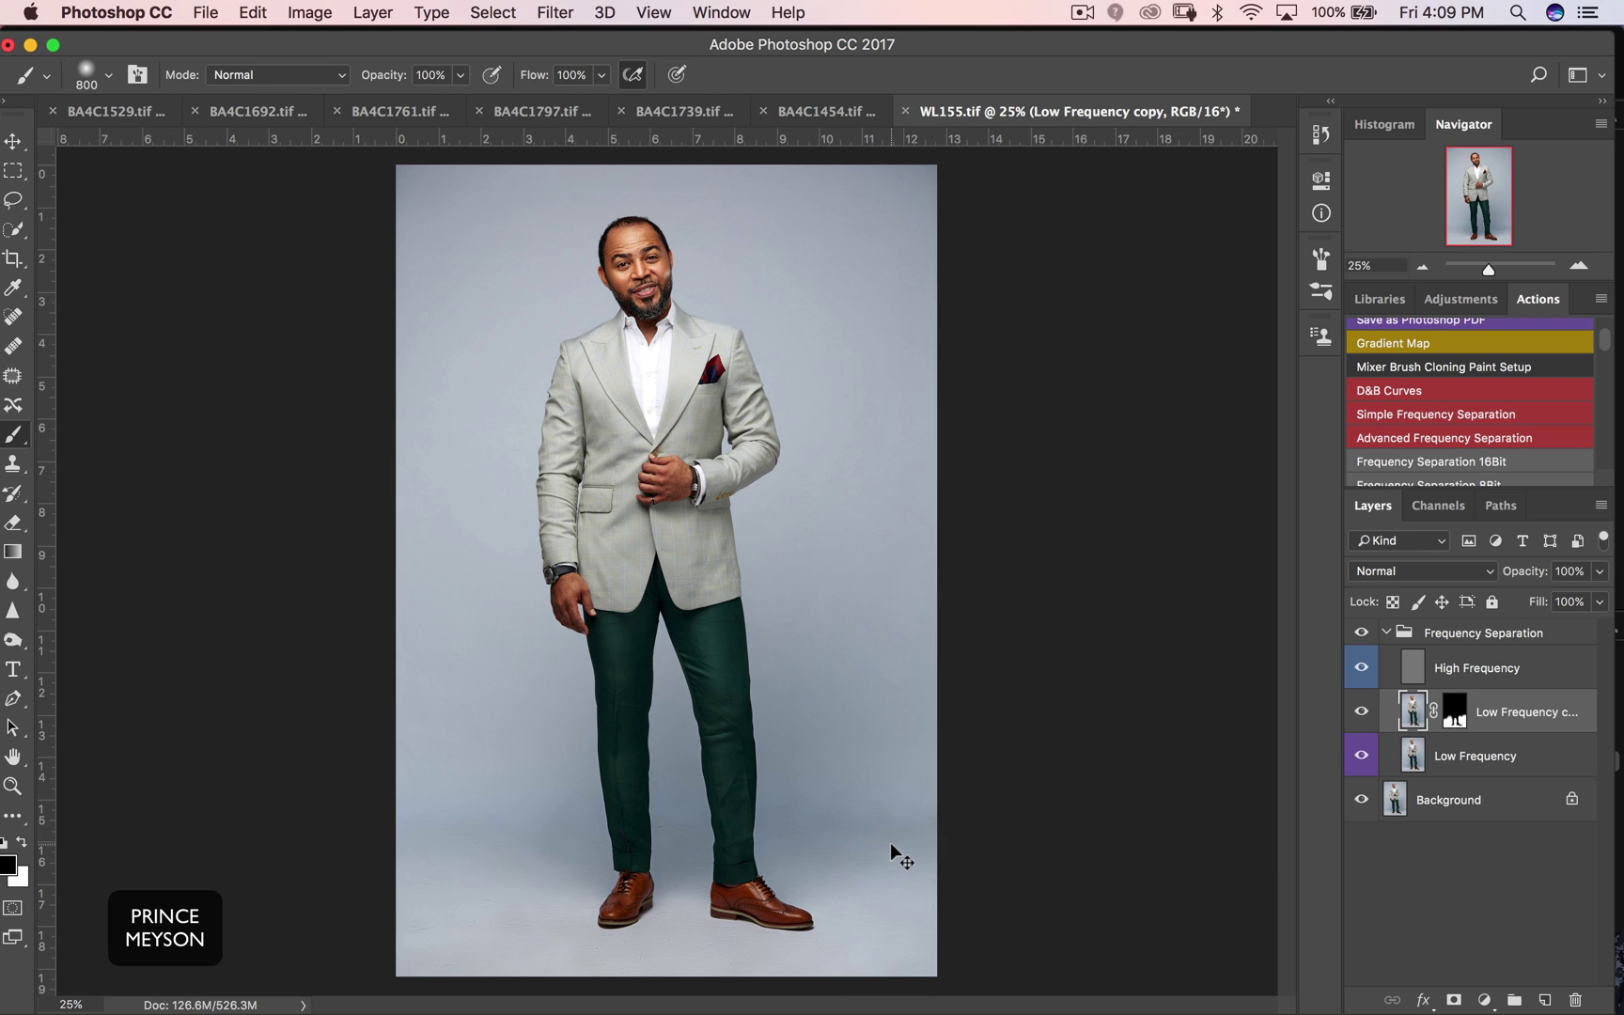
pyautogui.press('super+b')
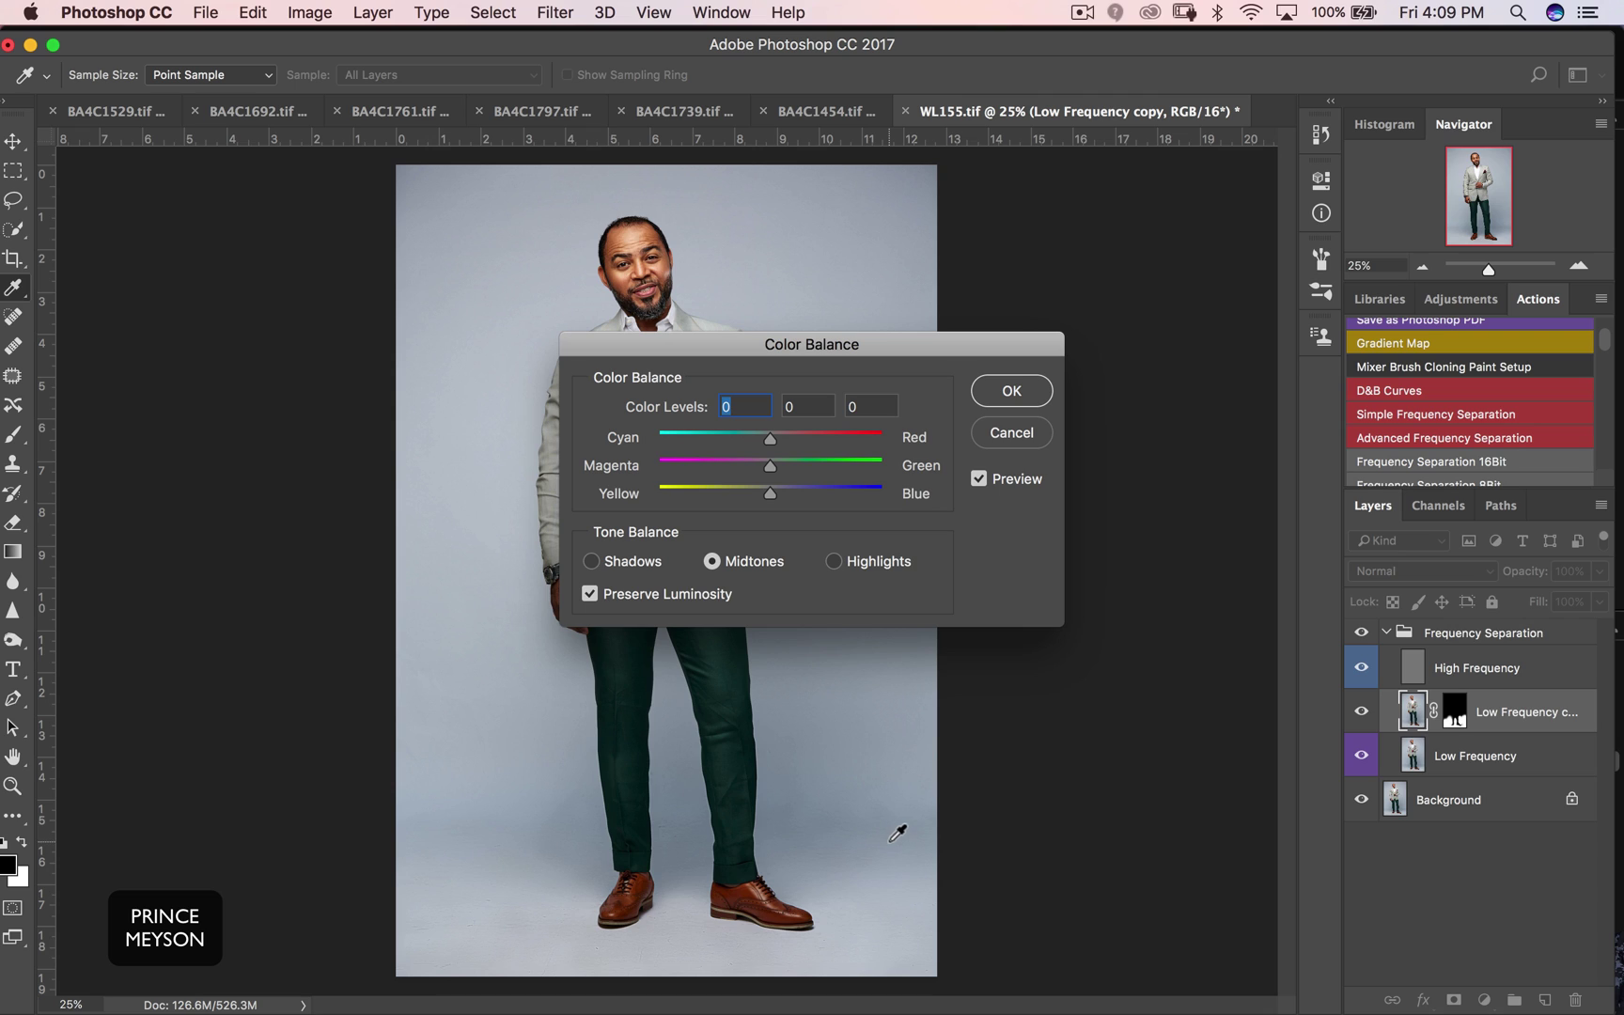
pyautogui.click(1011, 432)
# Set the Mixer Brush to size 700 and check the painted mask coverage with the red overlay
pyautogui.hotkey('shift', 'b')
pyautogui.hotkey('shift', 'b')
pyautogui.hotkey('shift', 'b')
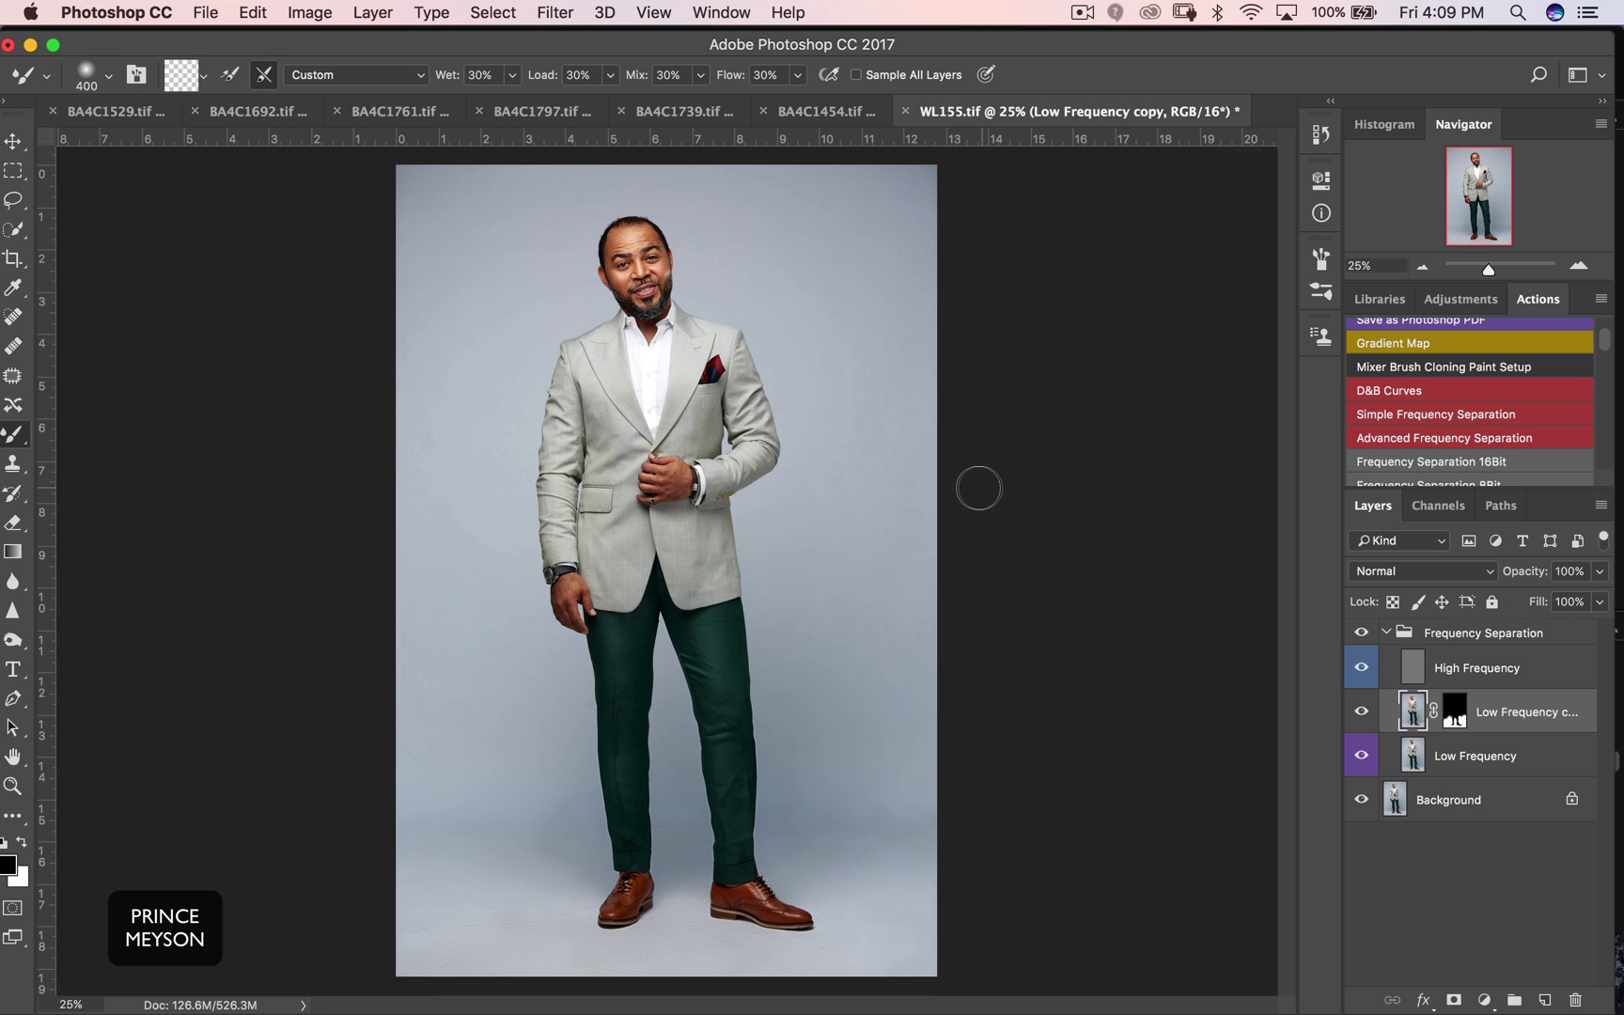
pyautogui.press(']')
pyautogui.press(']')
pyautogui.press(']')
pyautogui.press('\\')
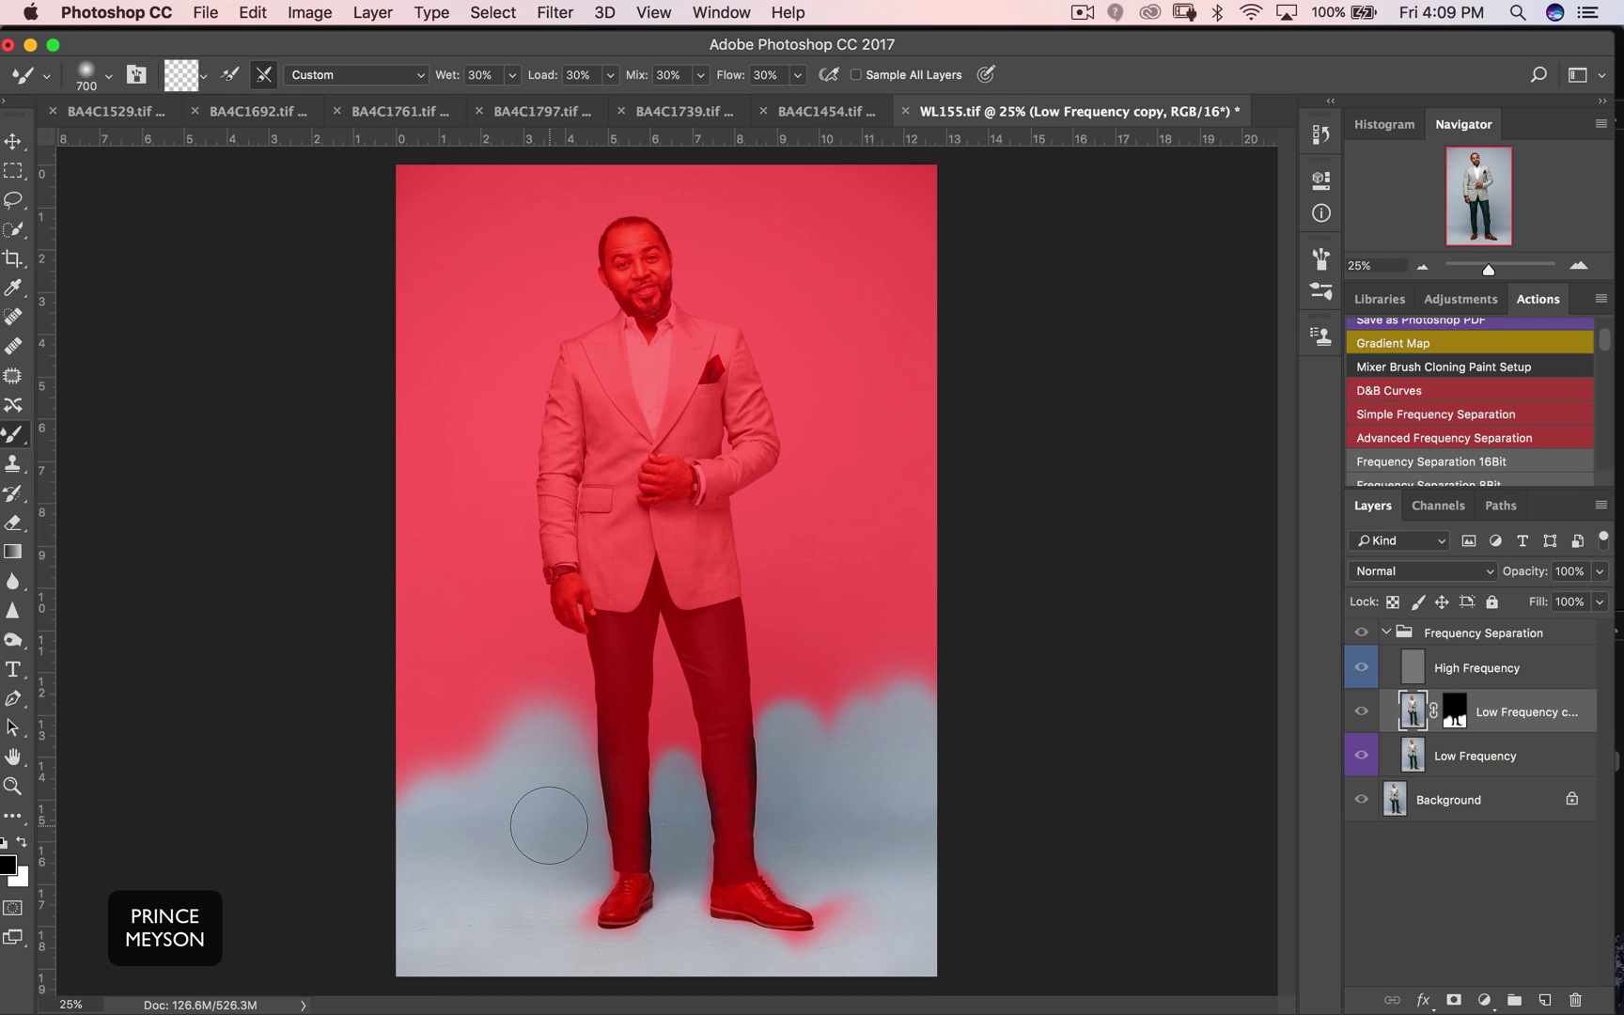
pyautogui.press('\\')
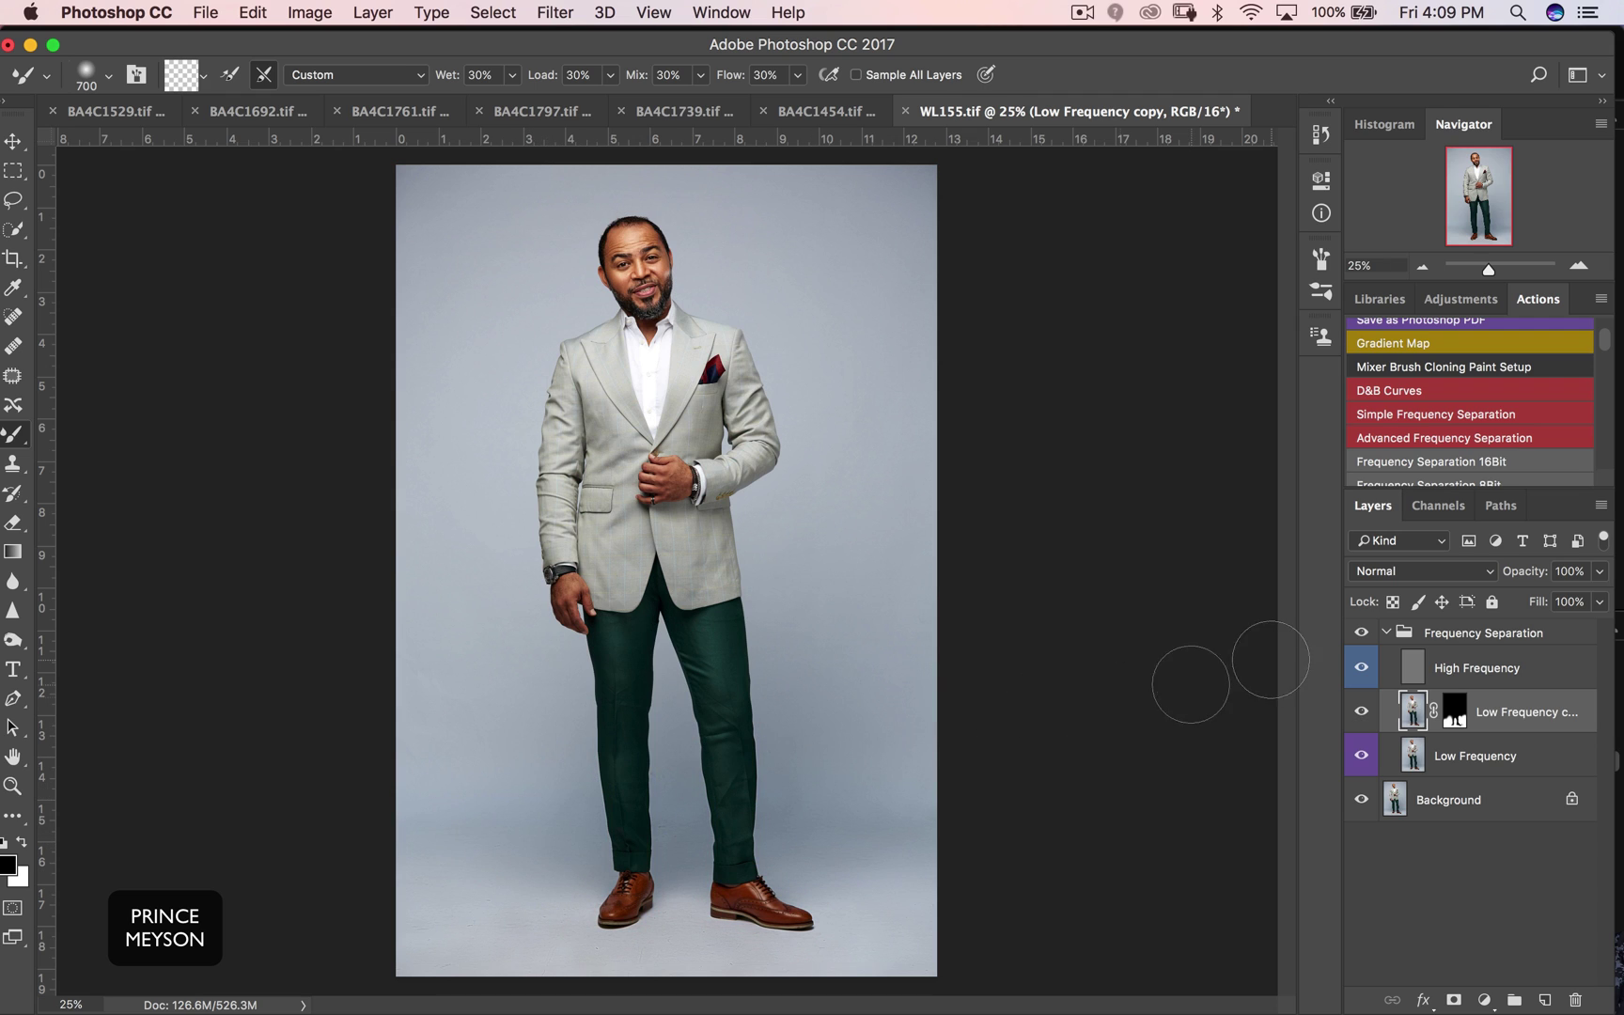
# Compare the image with the Low Frequency copy hidden and shown, and inspect the floor around the shoes
pyautogui.click(1362, 717)
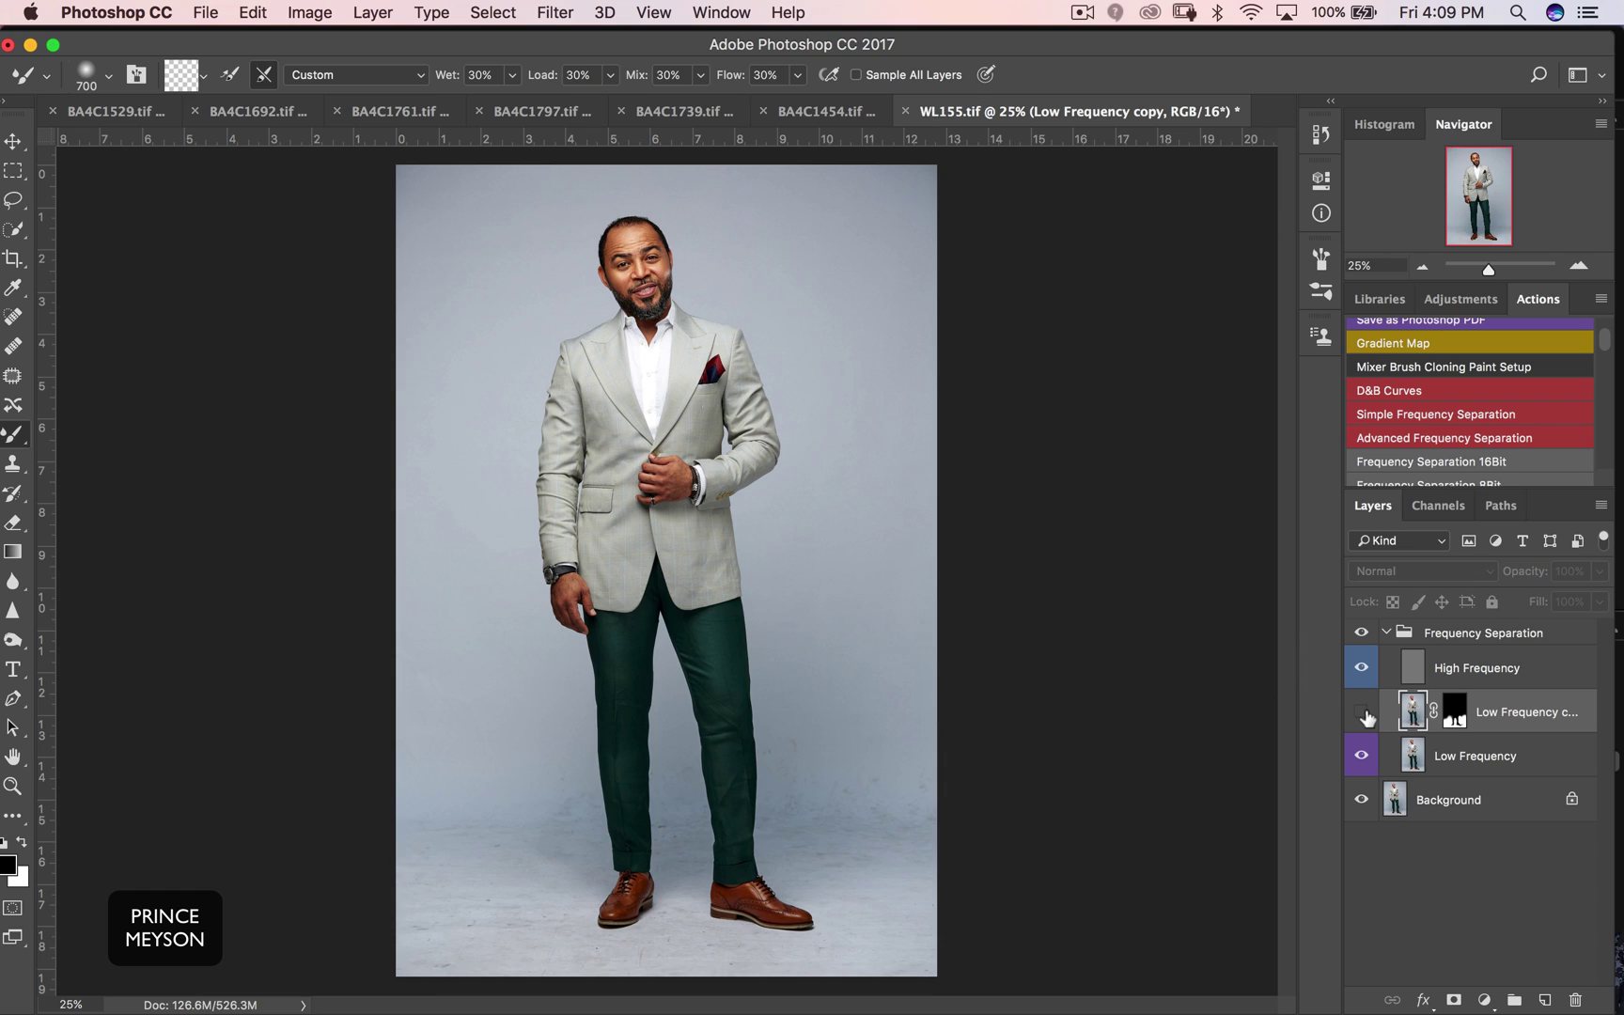
pyautogui.click(1362, 715)
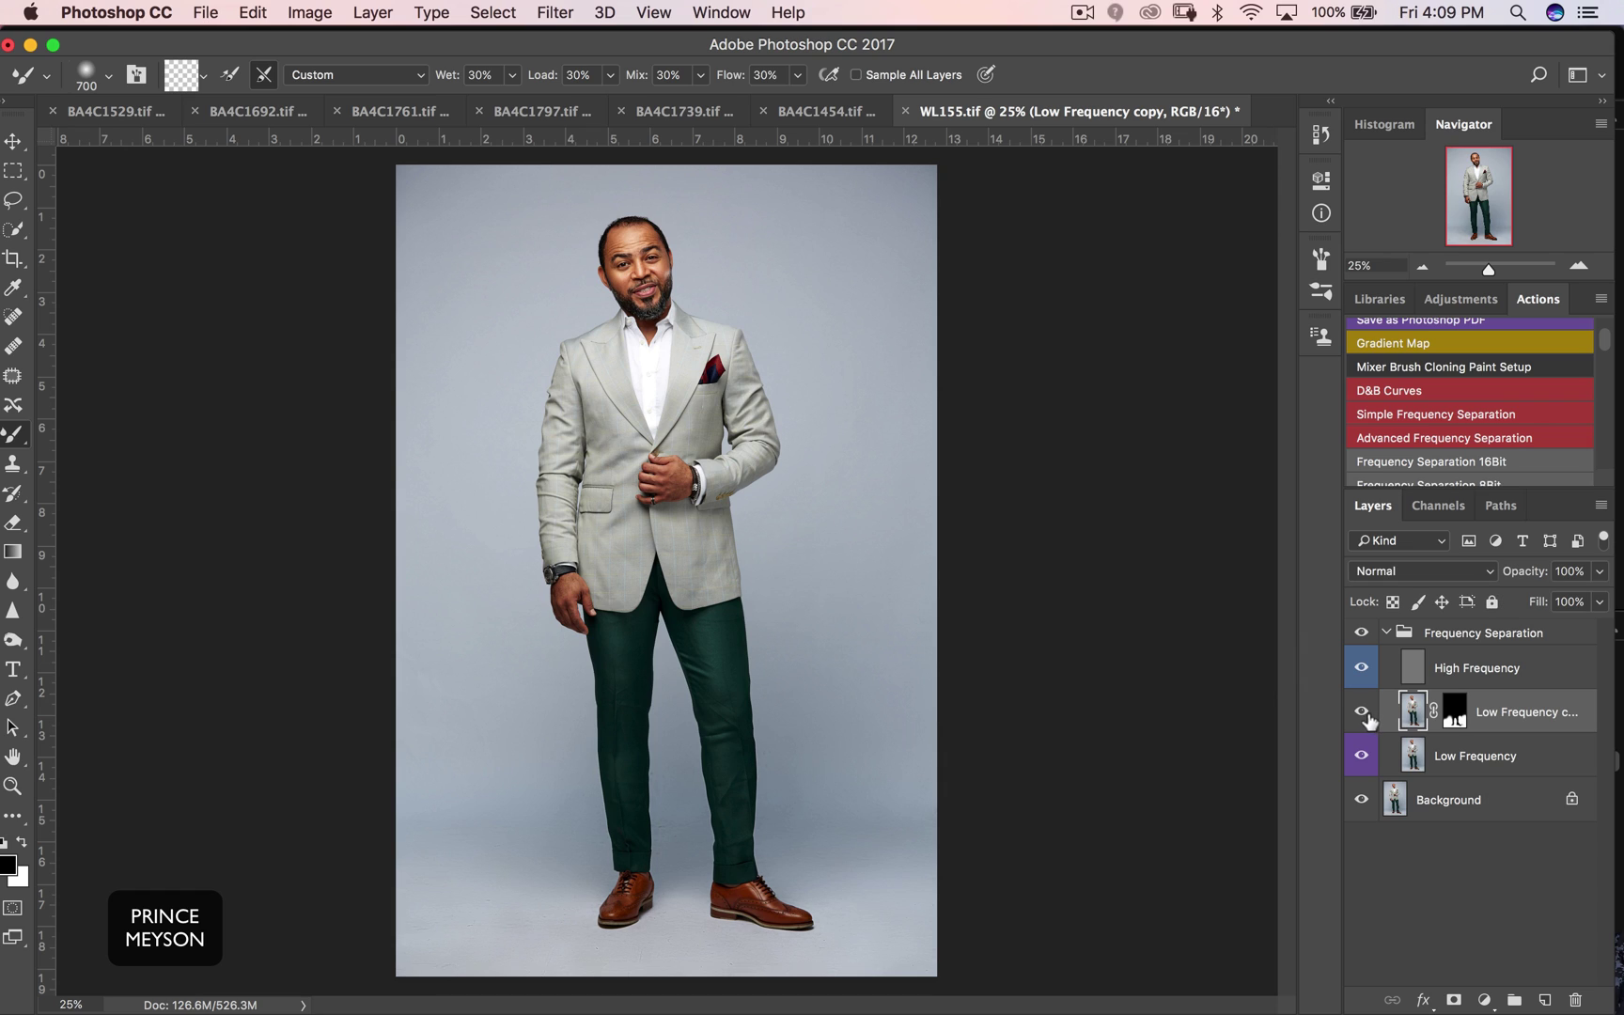
pyautogui.click(1364, 716)
pyautogui.click(1365, 716)
pyautogui.click(1362, 716)
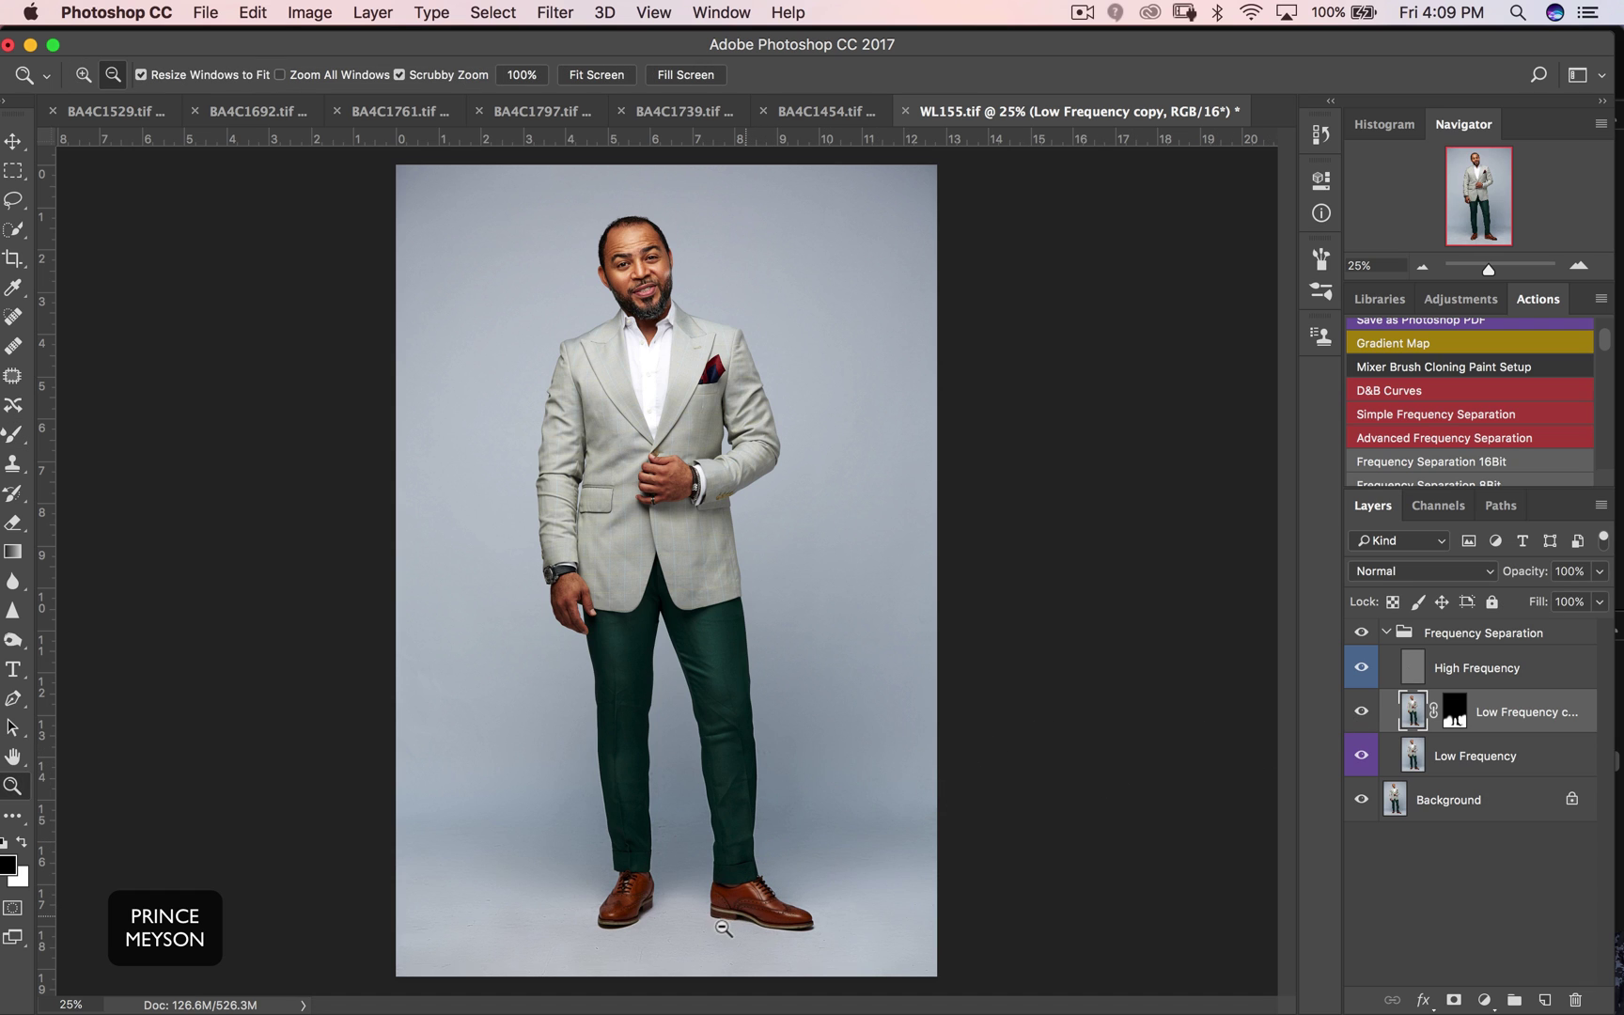
pyautogui.keyDown('super'); pyautogui.click(747, 907); pyautogui.keyUp('super')
pyautogui.moveTo(749, 910); pyautogui.dragTo(968, 637)
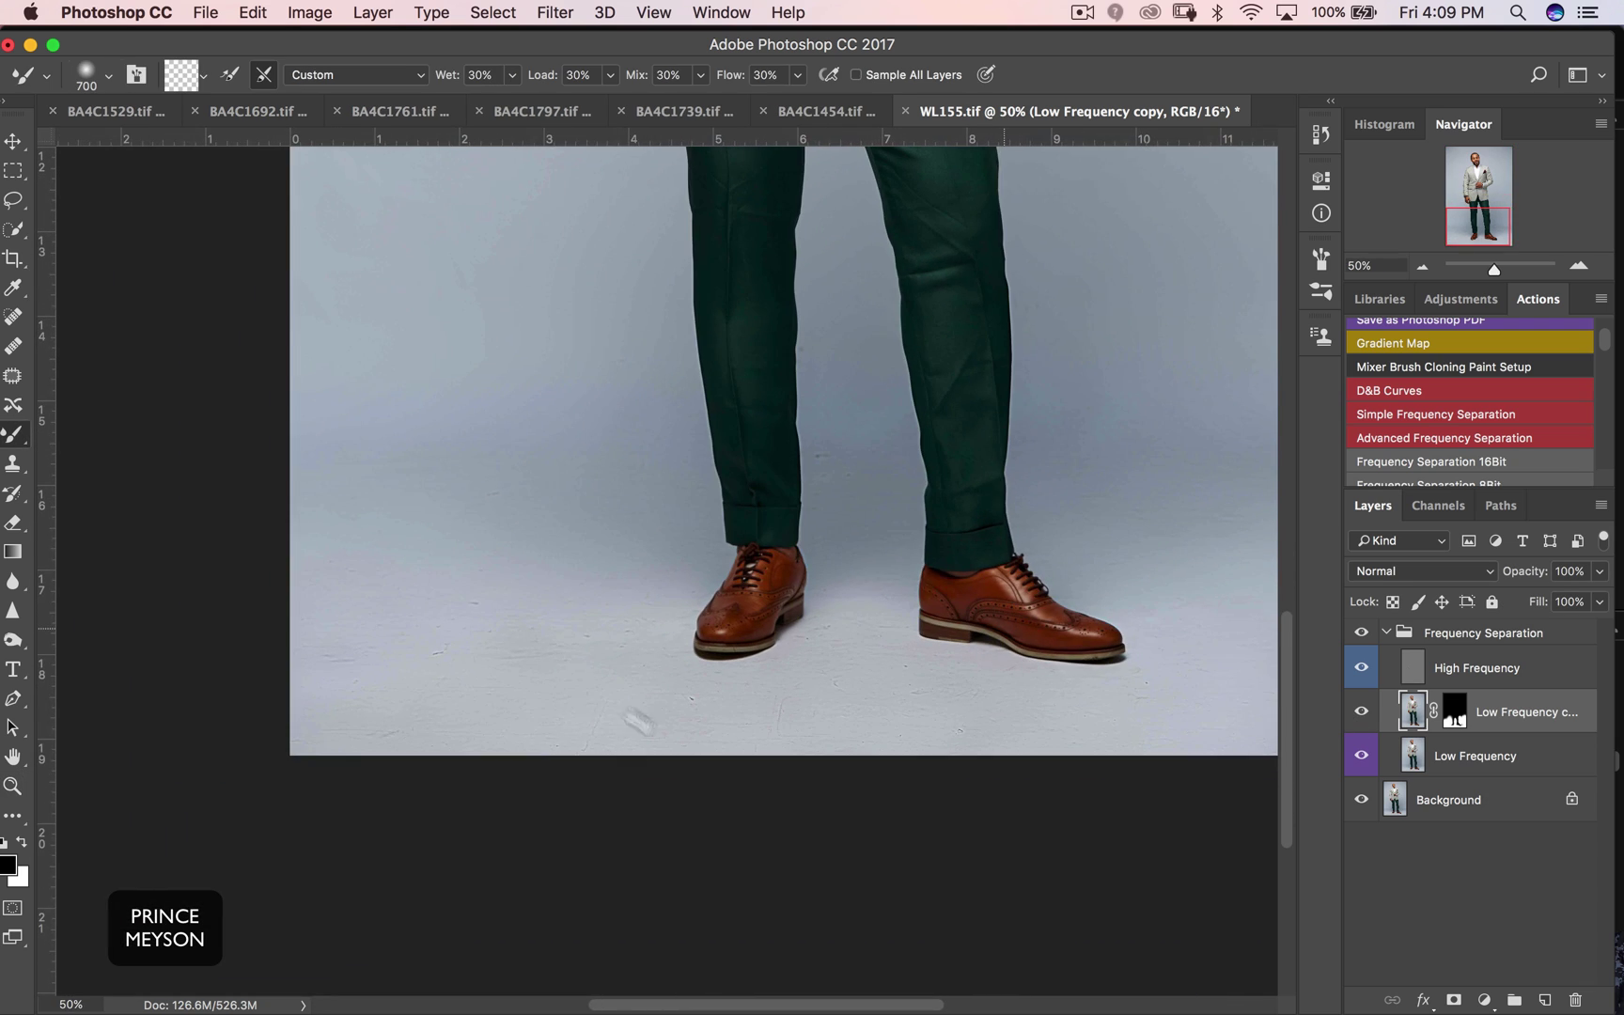
# Target the High Frequency layer with the Clone Stamp tool for retouching the lower backdrop and floor
pyautogui.click(1463, 676)
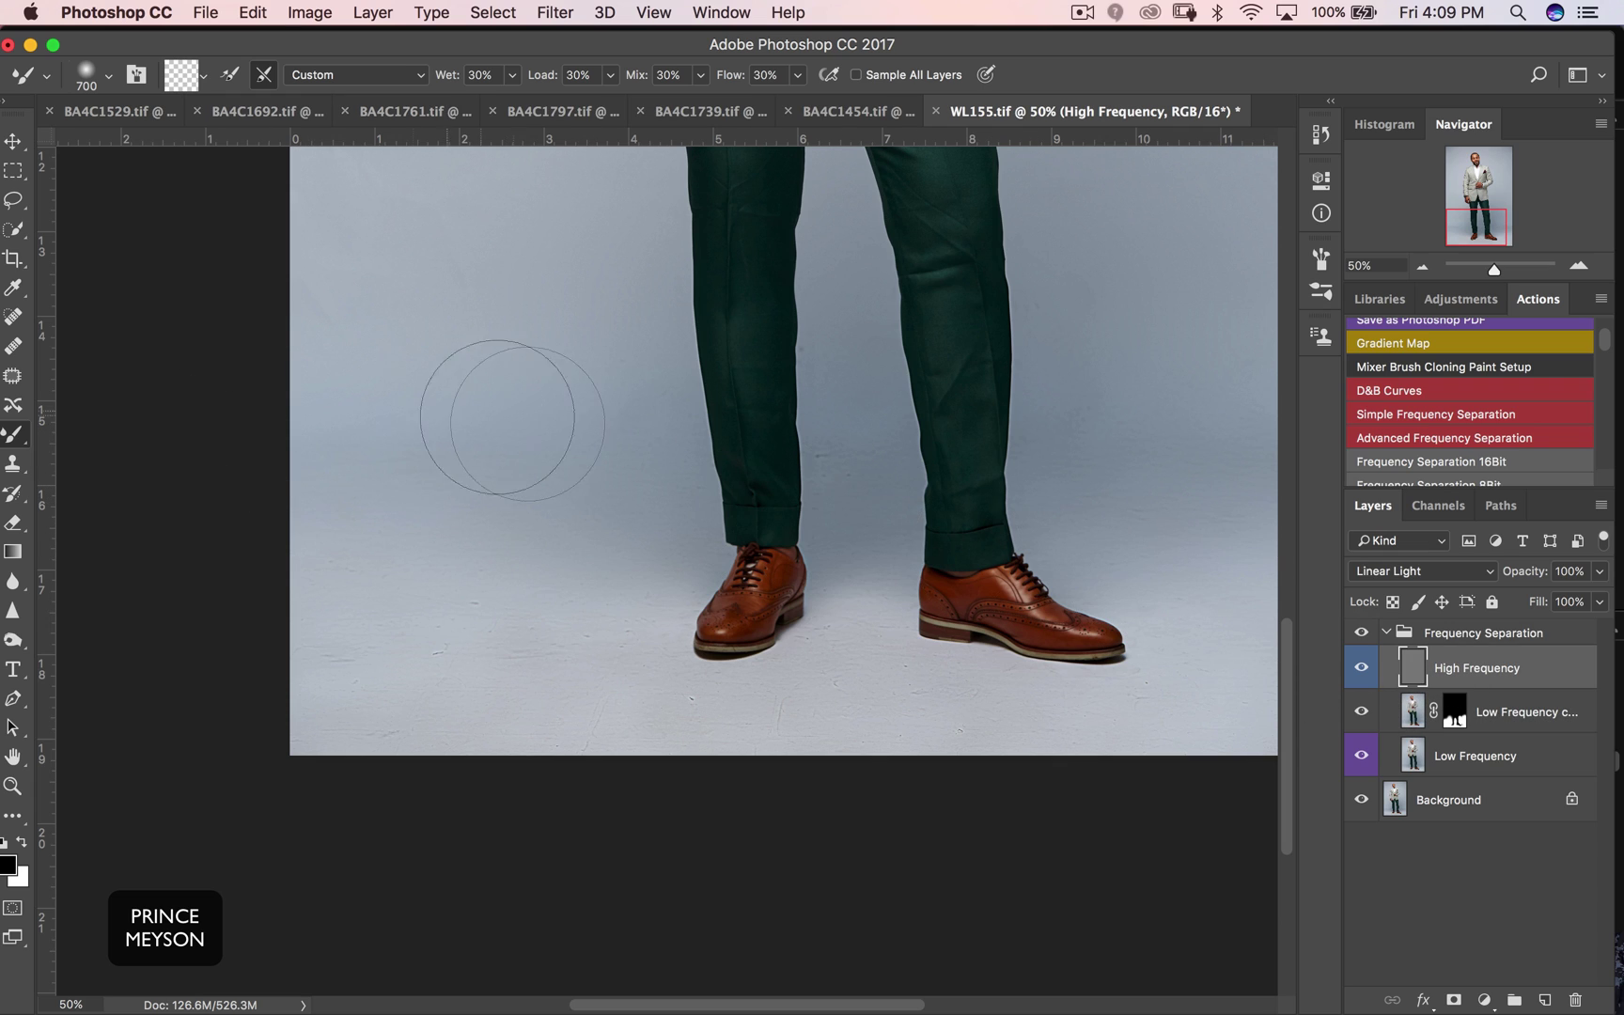
pyautogui.press('s')
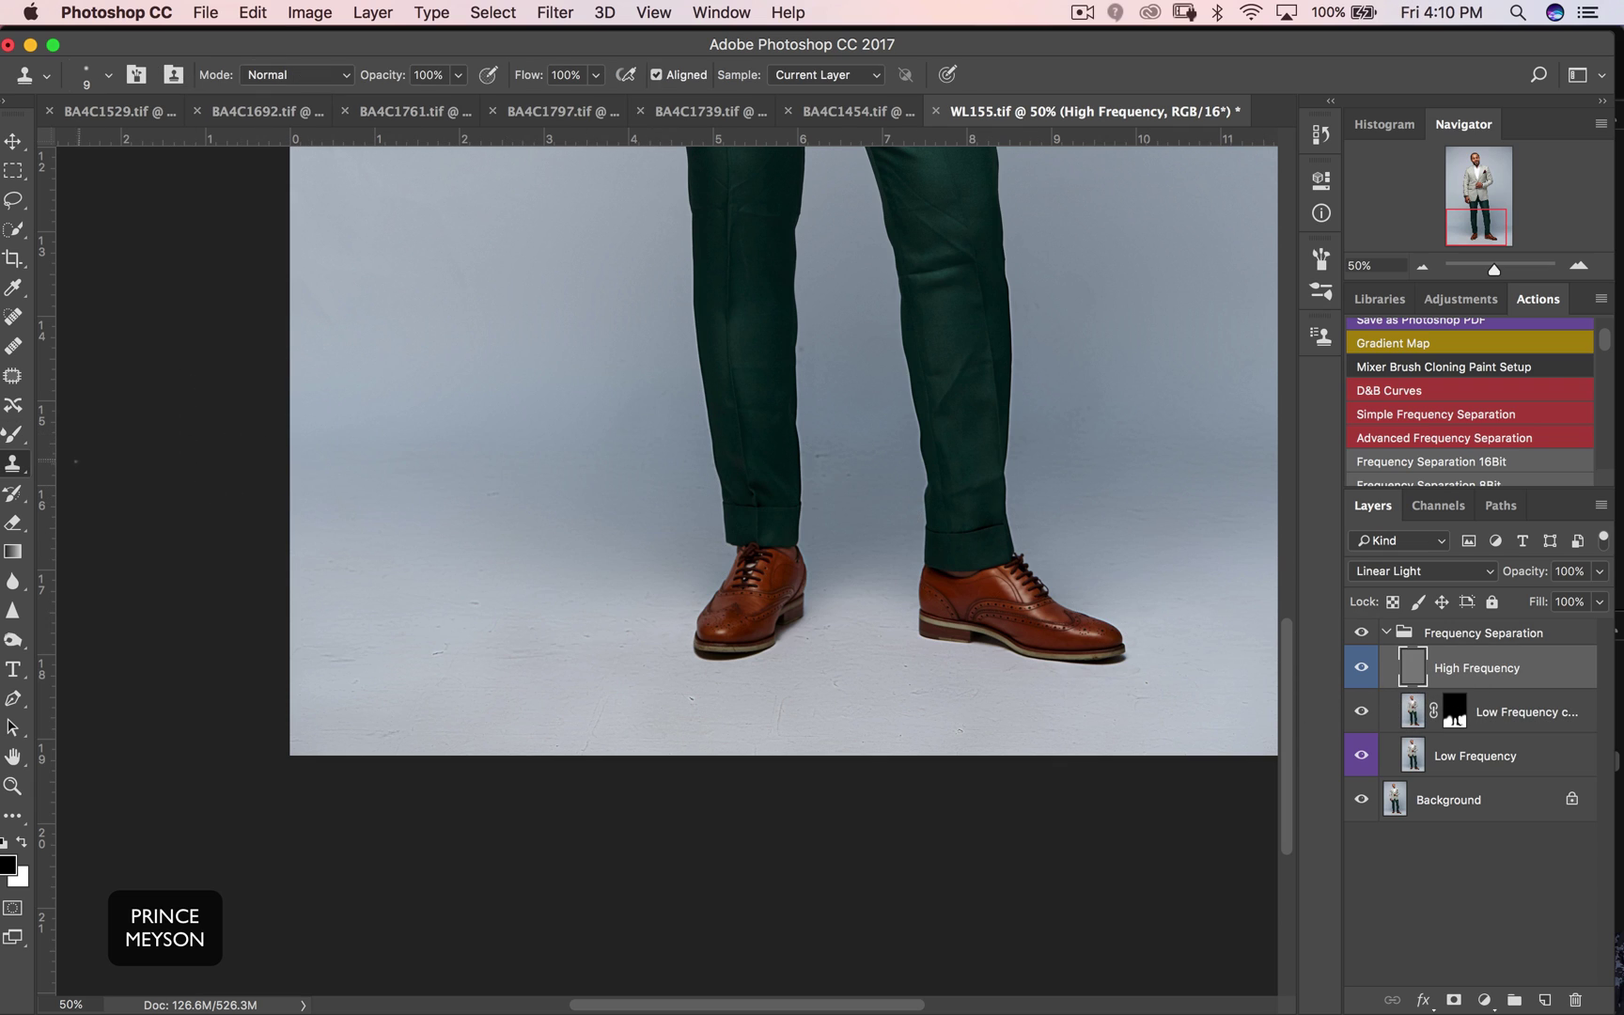
pyautogui.rightClick(13, 467)
pyautogui.click(67, 464)
pyautogui.keyDown('alt'); pyautogui.click(490, 490); pyautogui.keyUp('alt')
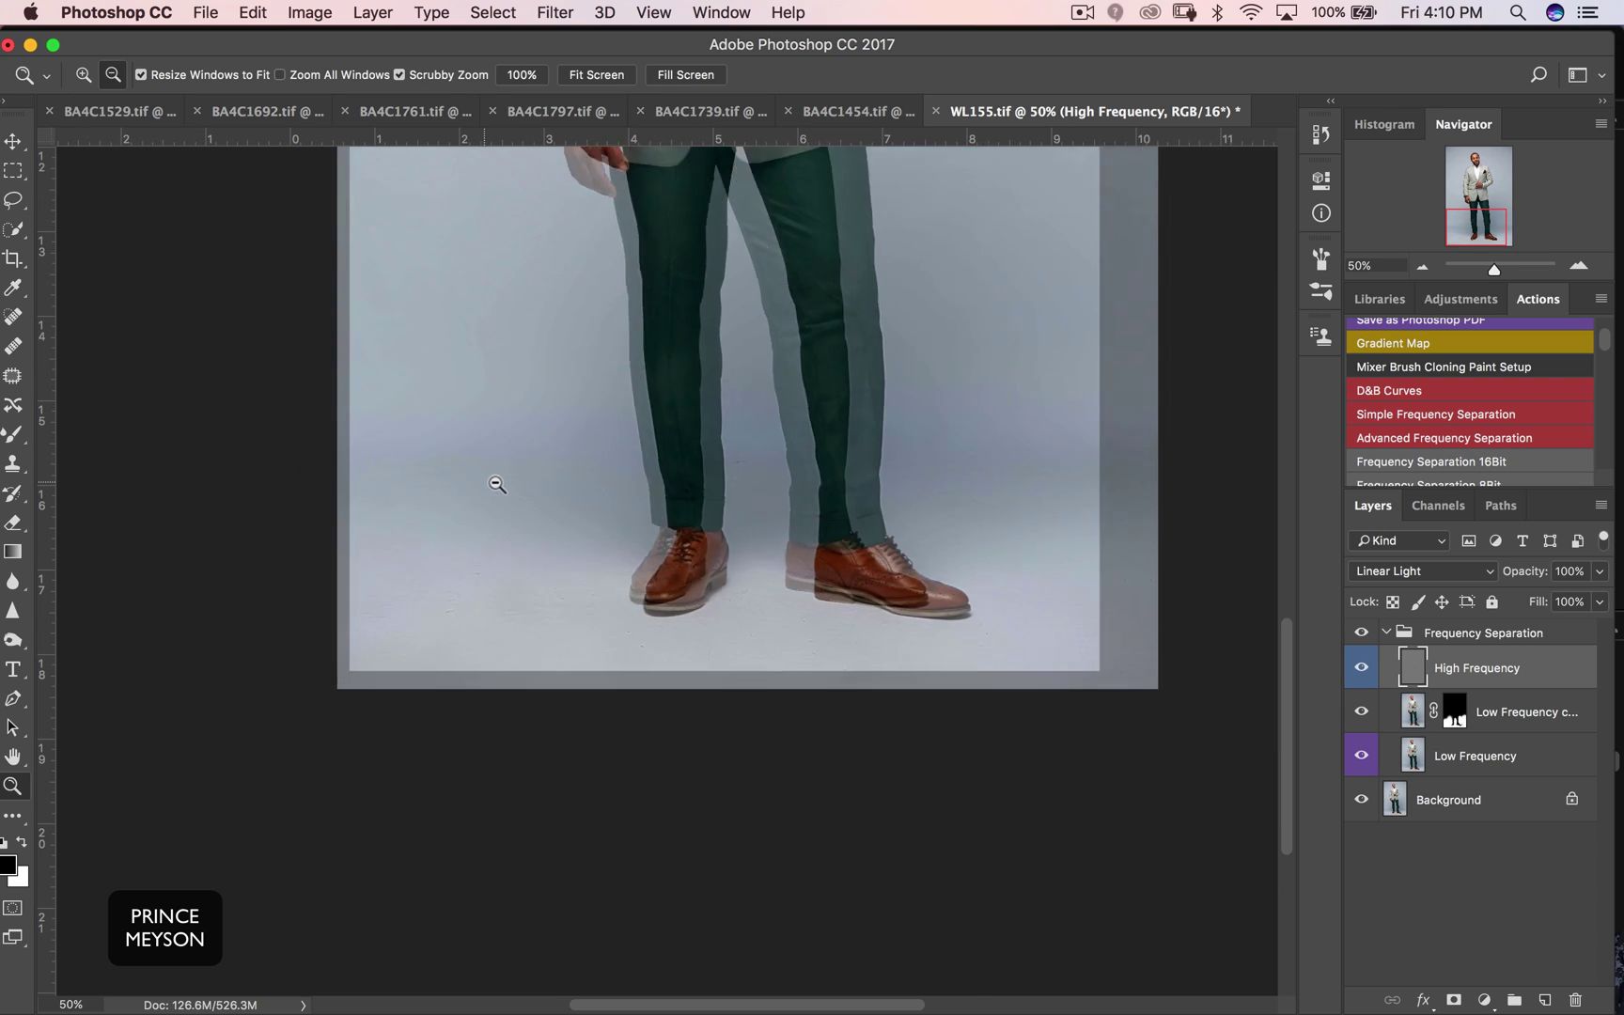
pyautogui.moveTo(519, 405); pyautogui.dragTo(530, 499)
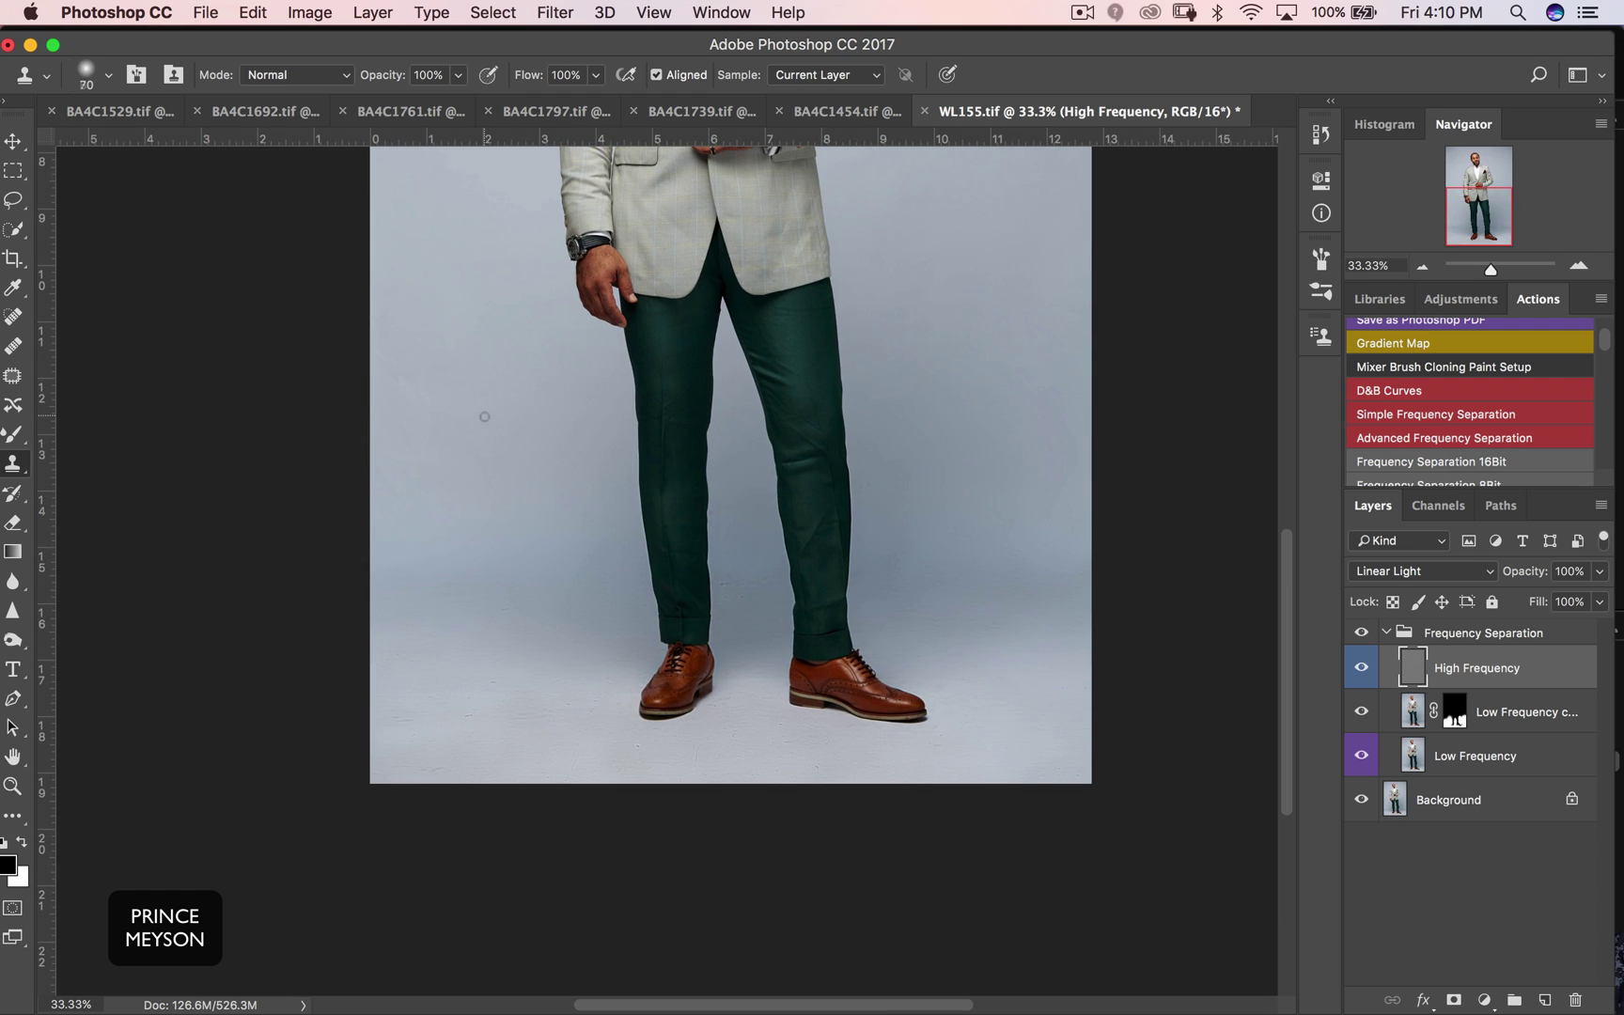
# Enlarge the Clone Stamp brush and clone clean backdrop texture over the marked floor and lower backdrop left of the legs
pyautogui.press(']')
pyautogui.press(']')
pyautogui.press(']')
pyautogui.press(']')
pyautogui.press(']')
pyautogui.press(']')
pyautogui.press(']')
pyautogui.press(']')
pyautogui.press(']')
pyautogui.press(']')
pyautogui.press(']')
pyautogui.press(']')
pyautogui.press(']')
pyautogui.press(']')
pyautogui.press(']')
pyautogui.press(']')
pyautogui.press(']')
pyautogui.press(']')
pyautogui.keyDown('alt'); pyautogui.click(485, 413); pyautogui.keyUp('alt')
pyautogui.moveTo(478, 739)
pyautogui.mouseDown()
pyautogui.moveTo(514, 721)
pyautogui.moveTo(497, 693)
pyautogui.mouseUp()
pyautogui.moveTo(442, 617)
pyautogui.mouseDown()
pyautogui.moveTo(415, 714)
pyautogui.moveTo(428, 675)
pyautogui.mouseUp()
pyautogui.keyDown('alt'); pyautogui.click(450, 407); pyautogui.keyUp('alt')
pyautogui.moveTo(562, 663)
pyautogui.mouseDown()
pyautogui.moveTo(569, 526)
pyautogui.moveTo(551, 616)
pyautogui.moveTo(580, 623)
pyautogui.moveTo(526, 658)
pyautogui.moveTo(571, 748)
pyautogui.moveTo(598, 761)
pyautogui.moveTo(525, 714)
pyautogui.moveTo(580, 754)
pyautogui.moveTo(645, 768)
pyautogui.mouseUp()
# Clone clean texture with a smaller brush over the floor beside and in front of the shoes
pyautogui.press('[')
pyautogui.press('[')
pyautogui.press('[')
pyautogui.keyDown('alt'); pyautogui.click(559, 715); pyautogui.keyUp('alt')
pyautogui.moveTo(558, 715)
pyautogui.mouseDown()
pyautogui.moveTo(609, 699)
pyautogui.moveTo(574, 589)
pyautogui.moveTo(527, 583)
pyautogui.mouseUp()
pyautogui.keyDown('alt'); pyautogui.click(594, 752); pyautogui.keyUp('alt')
pyautogui.moveTo(718, 763)
pyautogui.mouseDown()
pyautogui.moveTo(773, 772)
pyautogui.moveTo(732, 769)
pyautogui.moveTo(718, 745)
pyautogui.moveTo(732, 725)
pyautogui.moveTo(789, 768)
pyautogui.moveTo(792, 753)
pyautogui.moveTo(748, 766)
pyautogui.moveTo(828, 753)
pyautogui.moveTo(761, 749)
pyautogui.moveTo(749, 703)
pyautogui.moveTo(744, 743)
pyautogui.mouseUp()
# Clone clean texture over the lower backdrop and floor right of the legs, and reduce the brush to size 250
pyautogui.keyDown('alt'); pyautogui.click(1036, 349); pyautogui.keyUp('alt')
pyautogui.moveTo(1013, 579)
pyautogui.mouseDown()
pyautogui.moveTo(961, 624)
pyautogui.moveTo(908, 552)
pyautogui.moveTo(888, 562)
pyautogui.mouseUp()
pyautogui.press(']')
pyautogui.press(']')
pyautogui.moveTo(985, 433)
pyautogui.mouseDown()
pyautogui.moveTo(1022, 724)
pyautogui.moveTo(1040, 739)
pyautogui.moveTo(958, 754)
pyautogui.moveTo(989, 574)
pyautogui.mouseUp()
pyautogui.press('[')
pyautogui.press('[')
pyautogui.press('[')
pyautogui.press('[')
# Compare the legs and floor area with the Frequency Separation group hidden and shown, and check the full-length image
pyautogui.press('z')
pyautogui.keyDown('alt'); pyautogui.click(996, 686); pyautogui.keyUp('alt')
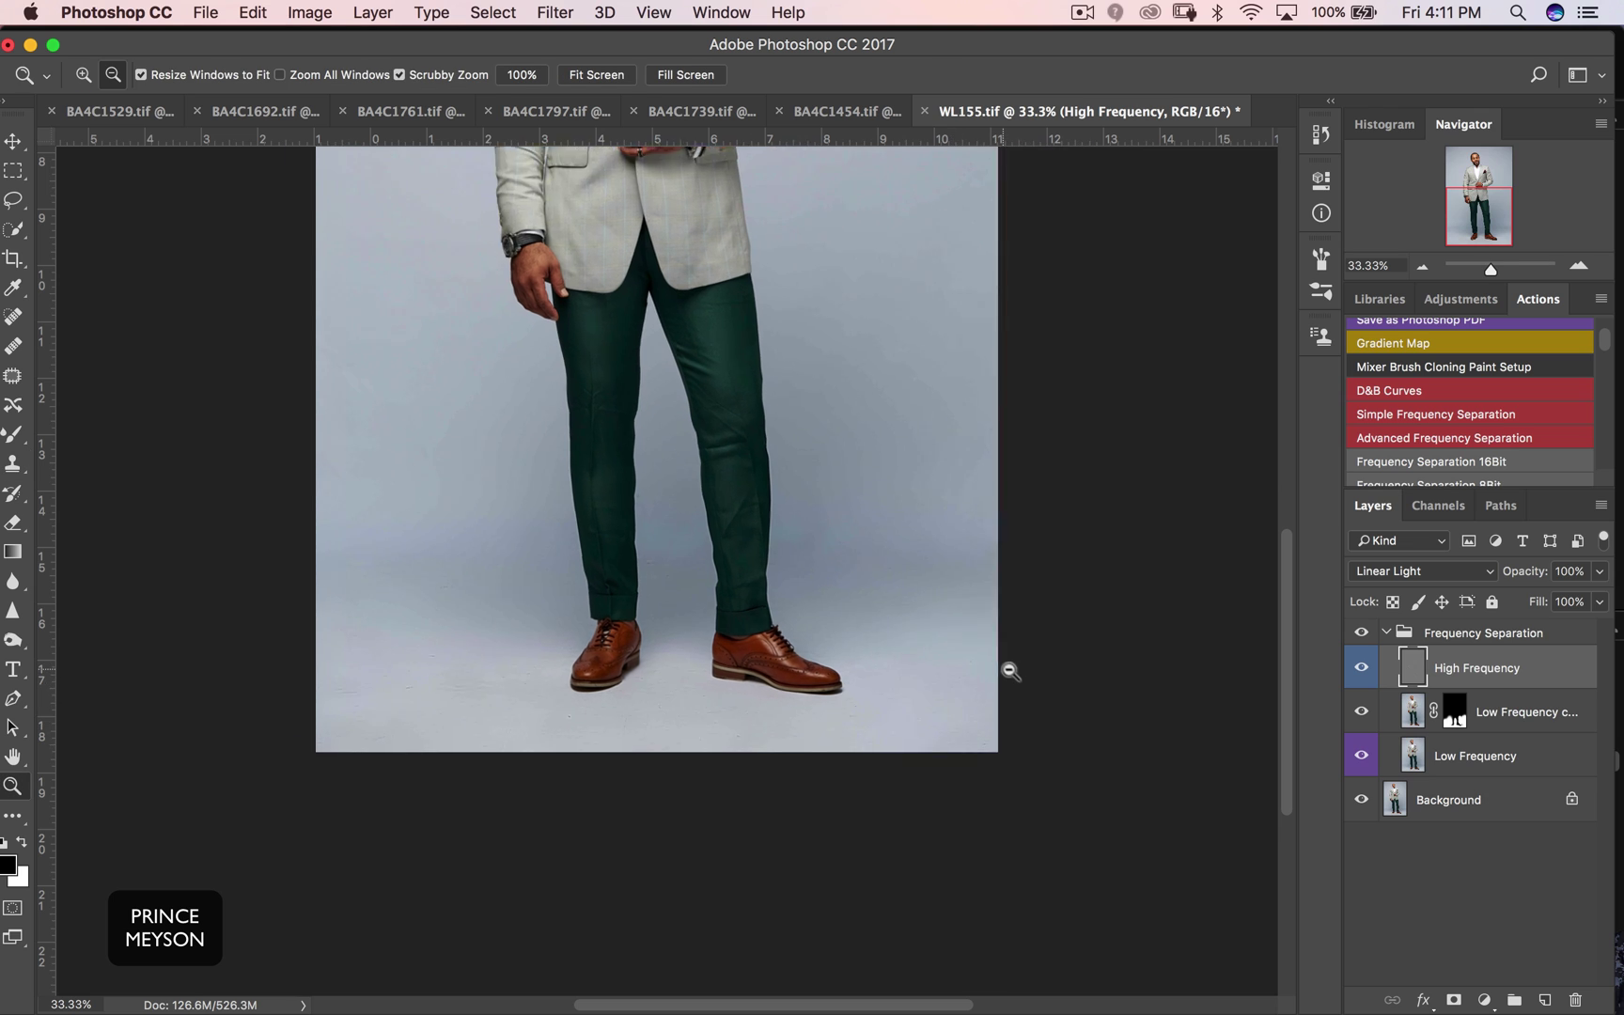
pyautogui.keyDown('alt'); pyautogui.click(1007, 667); pyautogui.keyUp('alt')
pyautogui.click(738, 796)
pyautogui.click(738, 796)
pyautogui.press('s')
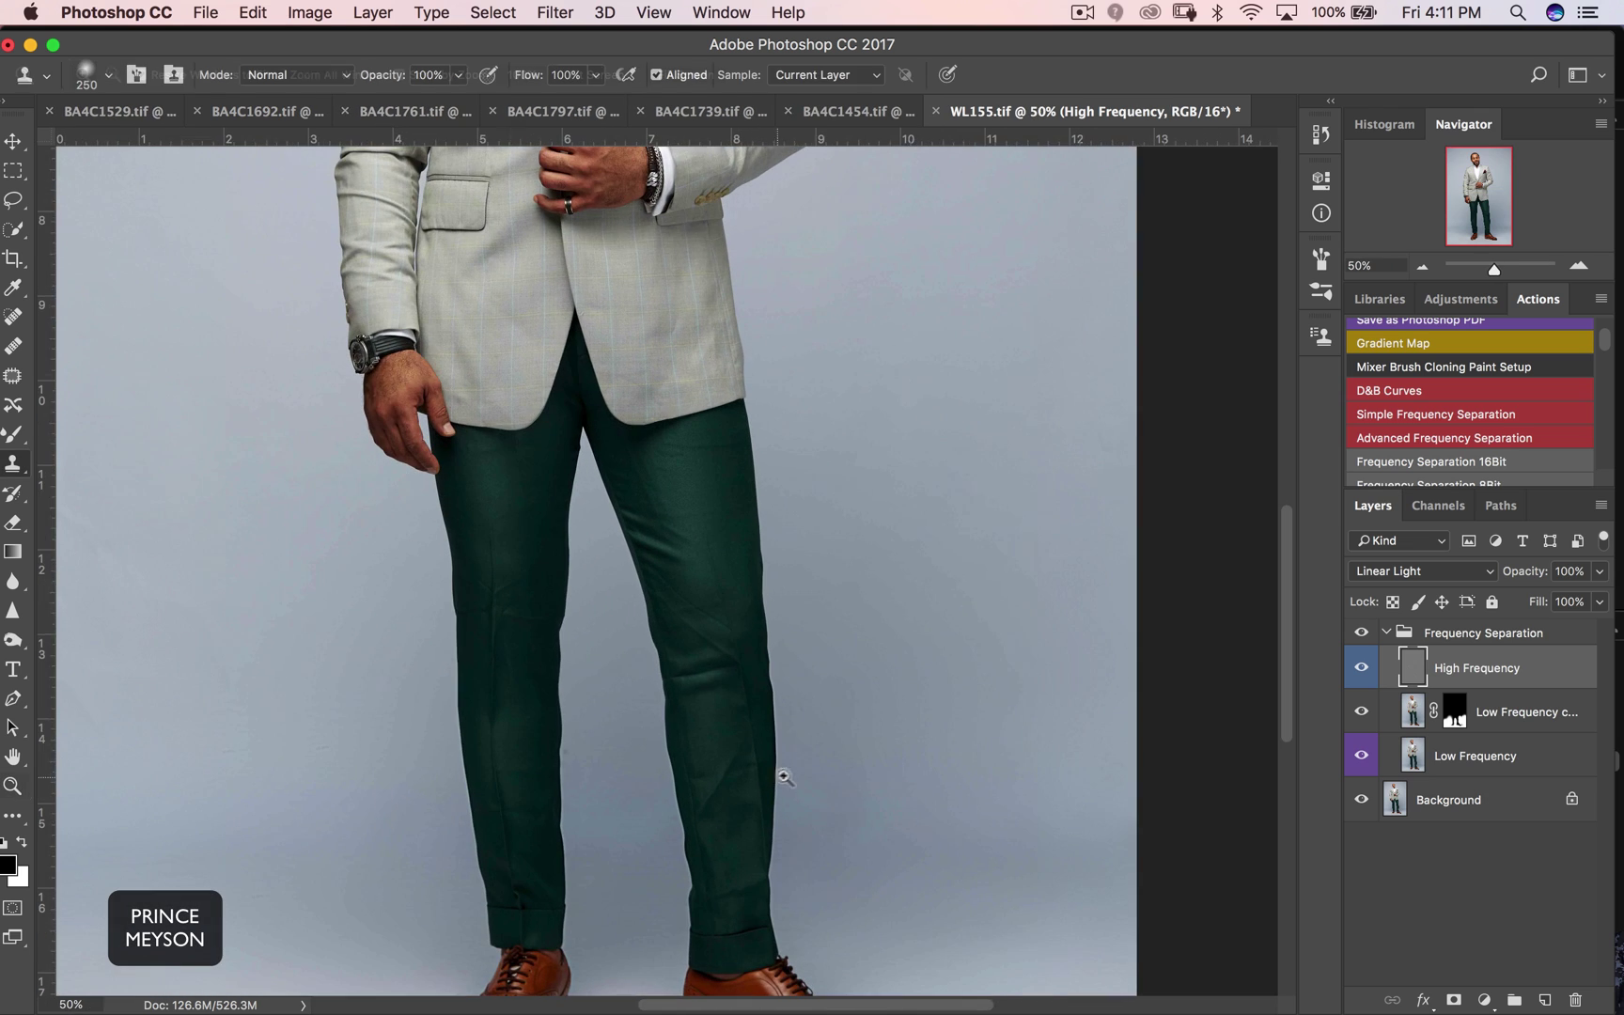
pyautogui.scroll(-5, 827, 648)
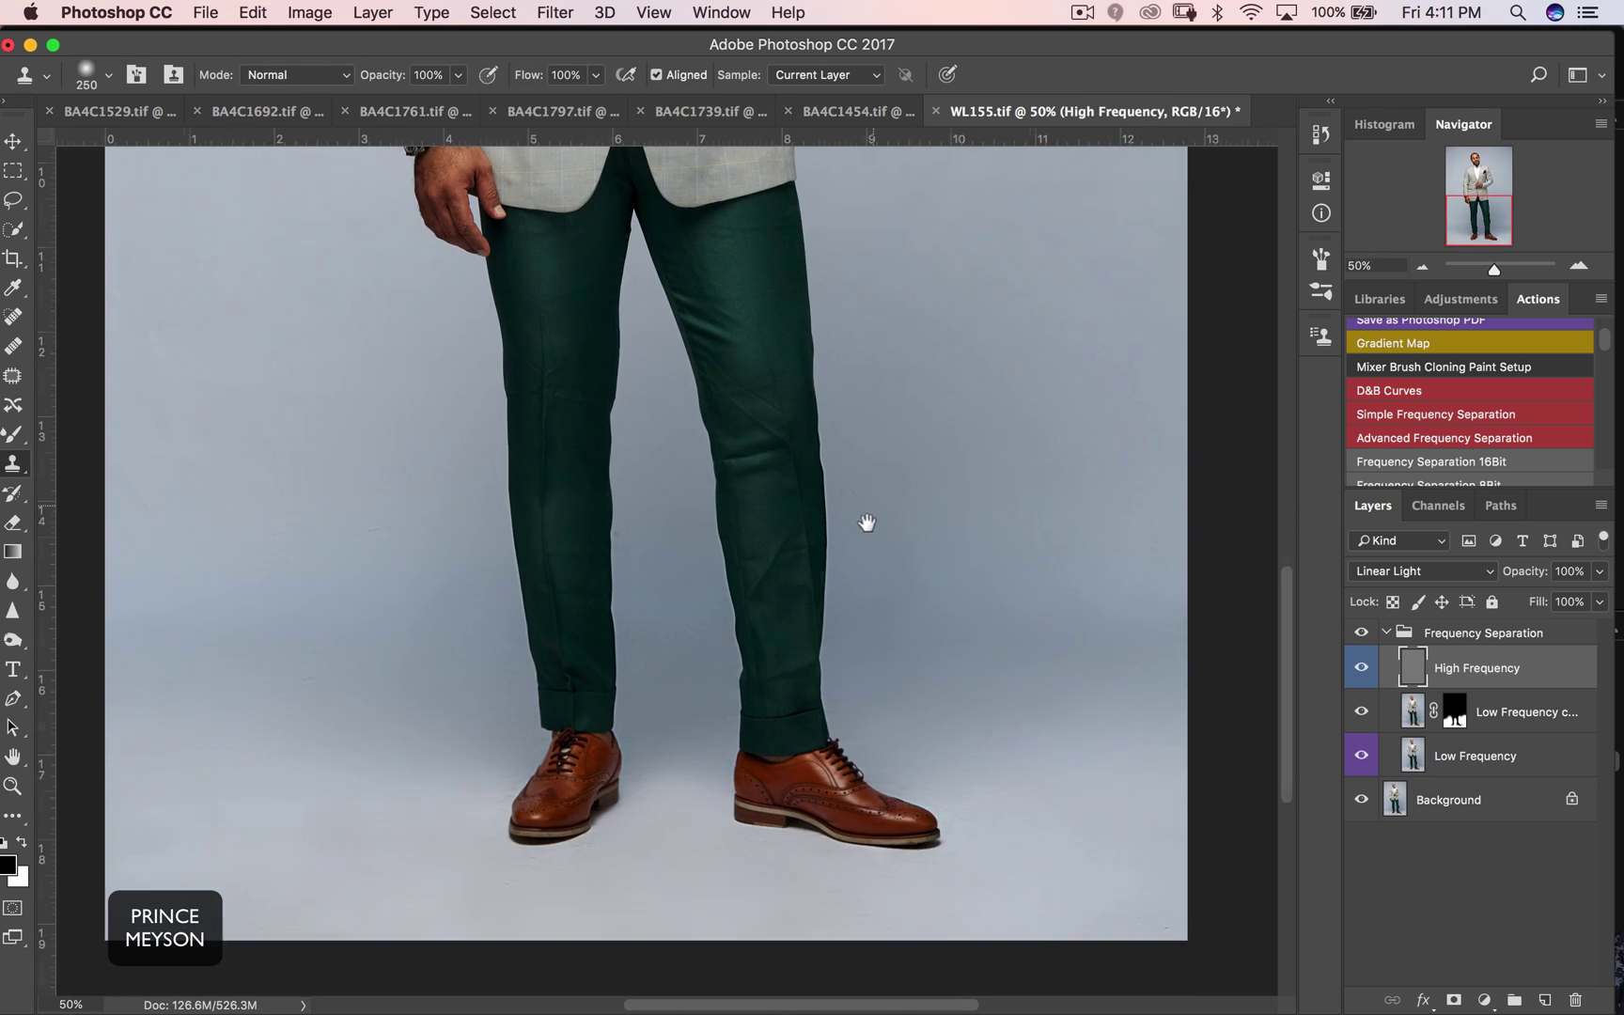
pyautogui.click(1361, 636)
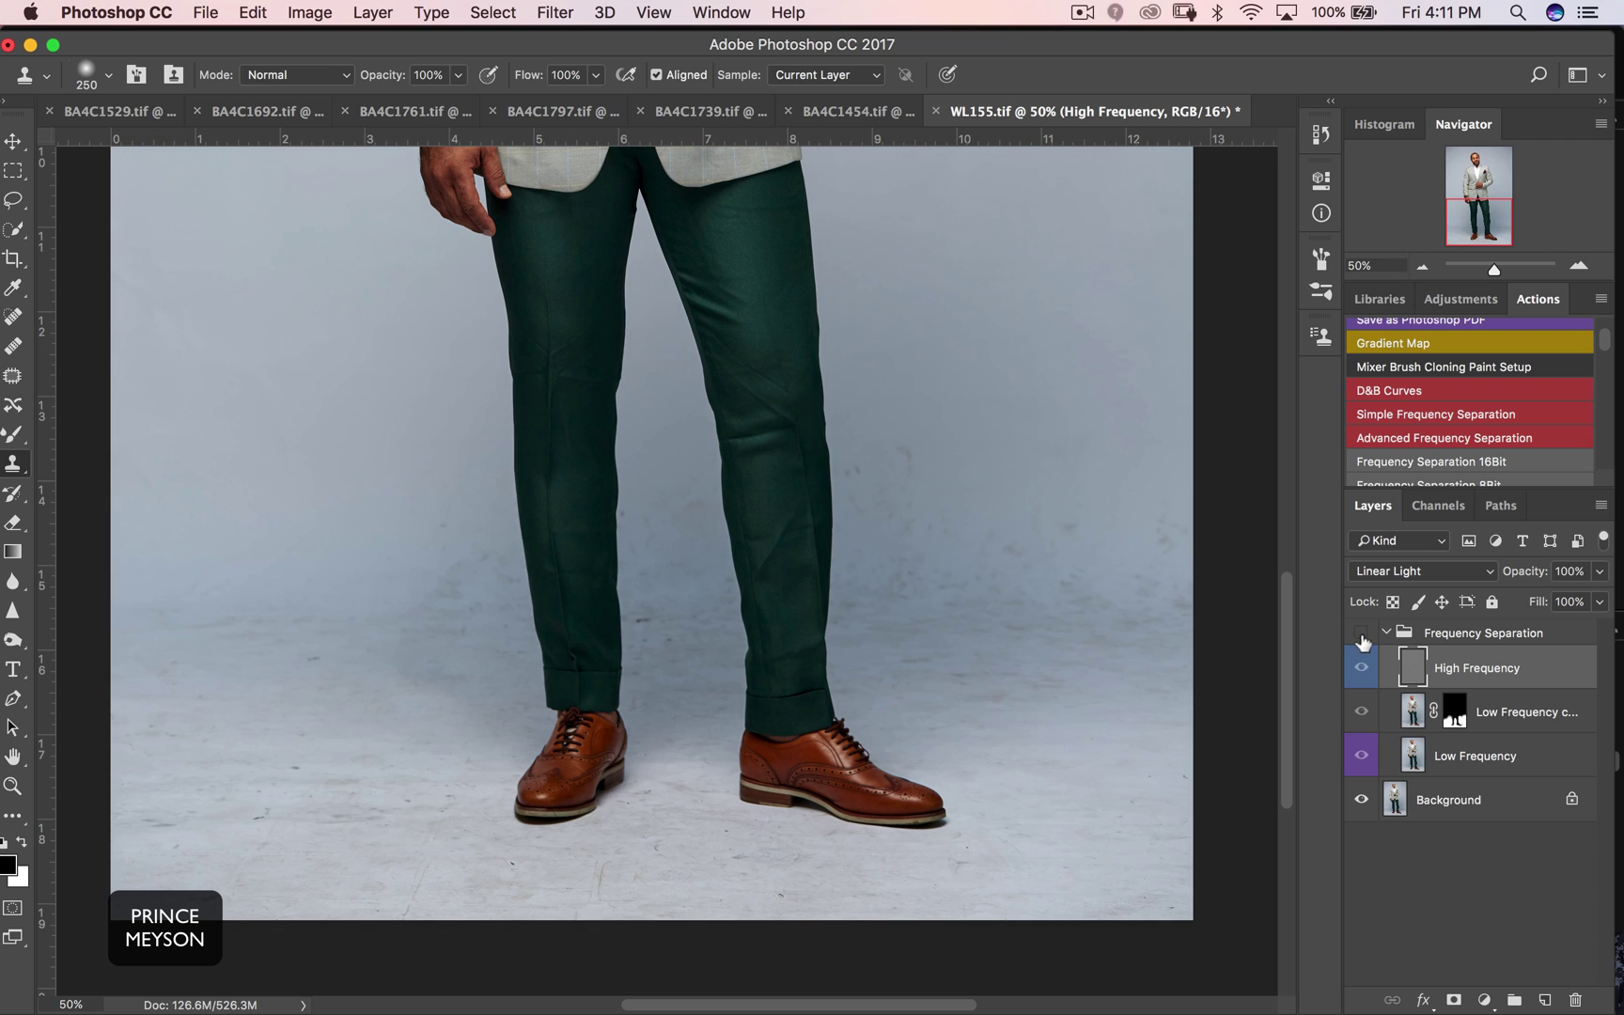
pyautogui.click(1360, 635)
pyautogui.click(1361, 635)
pyautogui.keyDown('alt'); pyautogui.click(933, 640); pyautogui.keyUp('alt')
pyautogui.keyDown('alt'); pyautogui.click(944, 644); pyautogui.keyUp('alt')
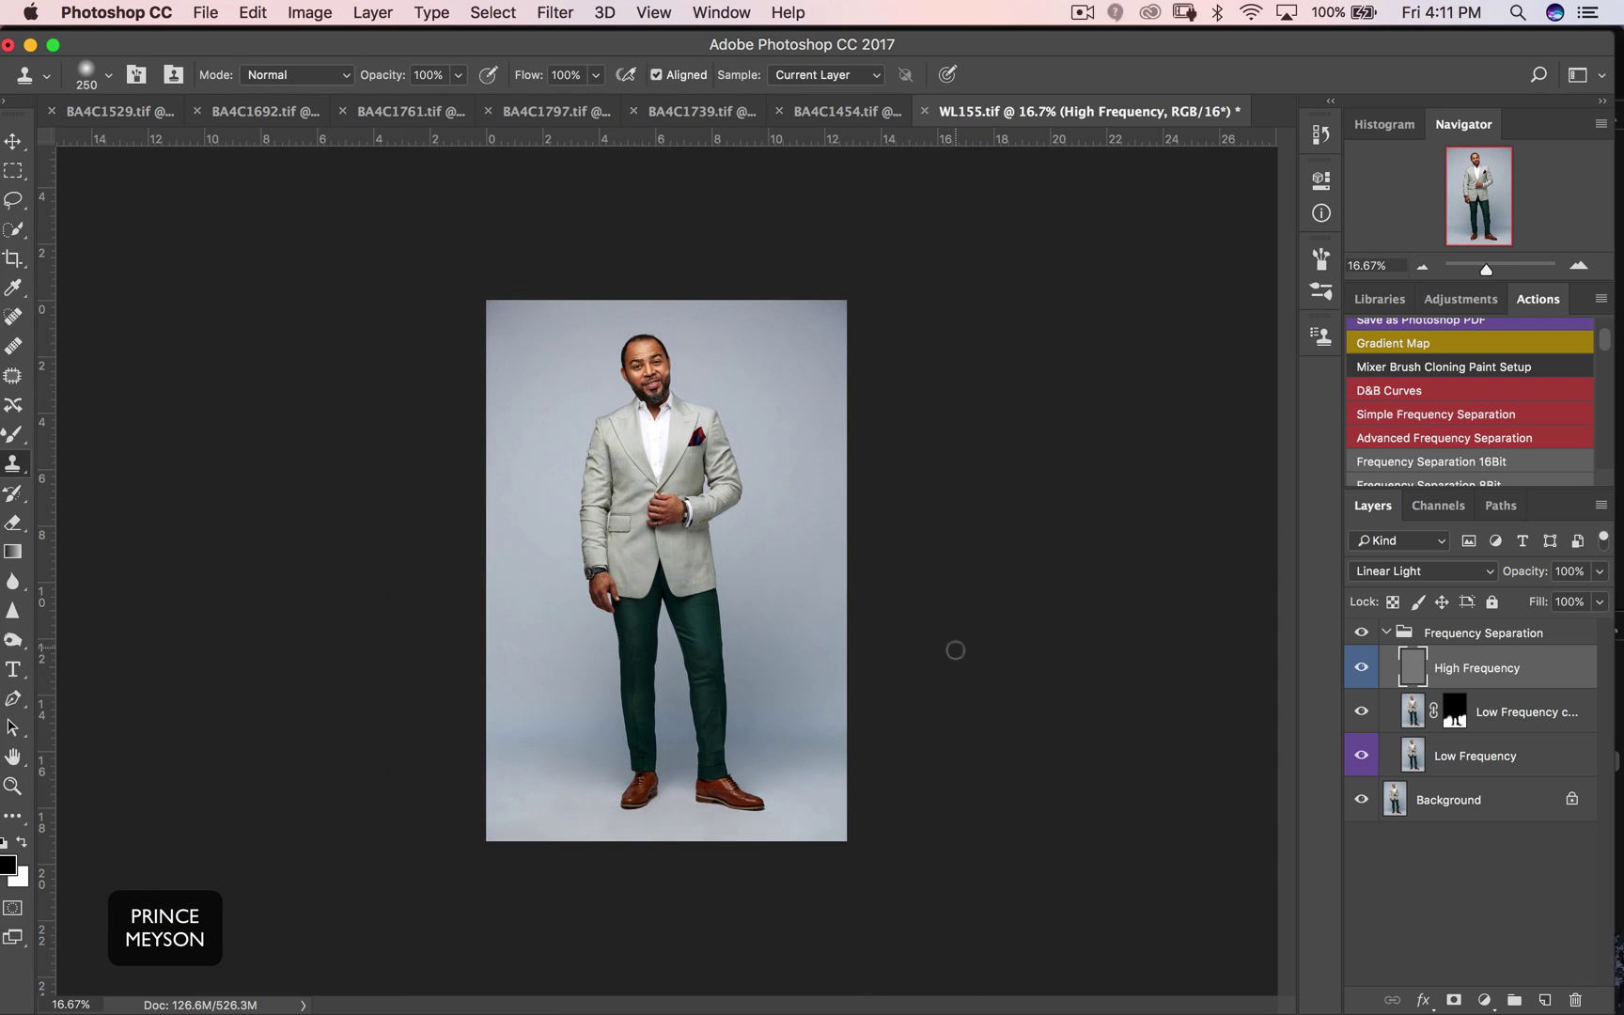